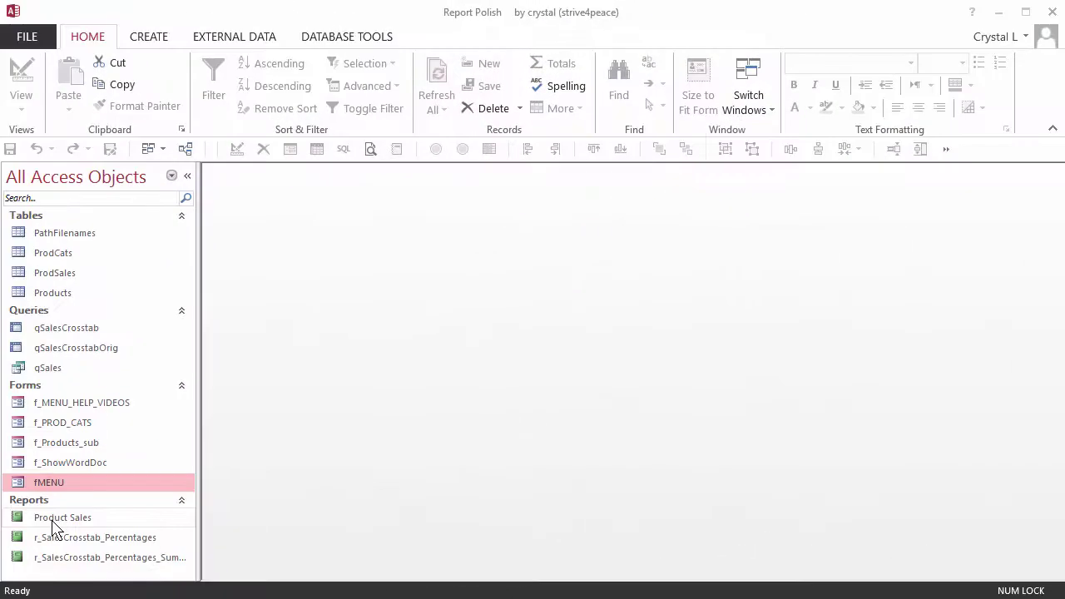
Select the Product Sales report in the Navigation Pane
left_click(53, 519)
Open the Product Sales report in Report View and maximize its window
double_click(52, 519)
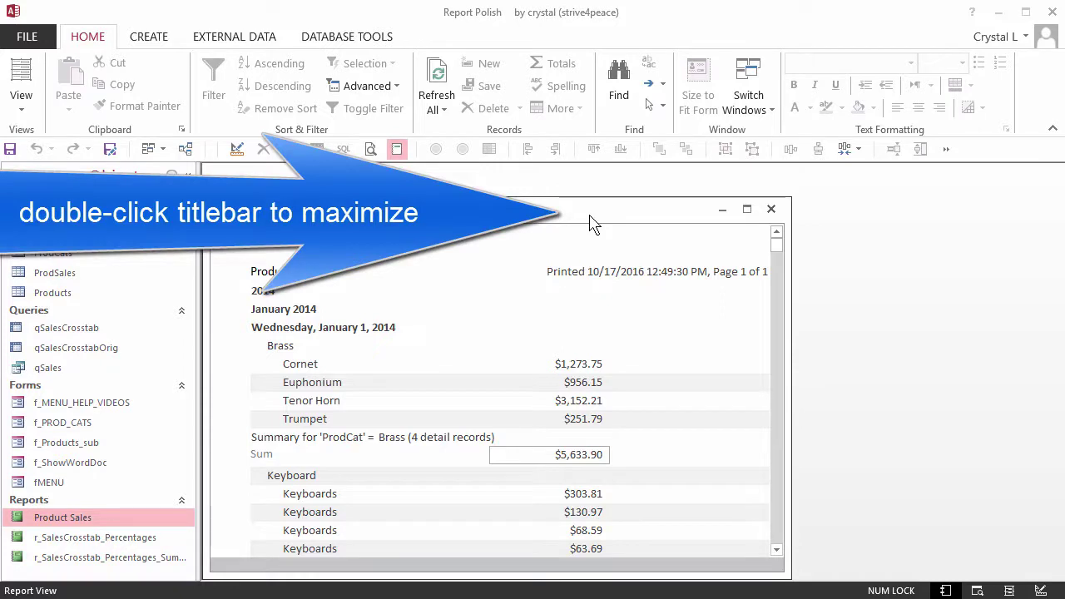
double_click(587, 218)
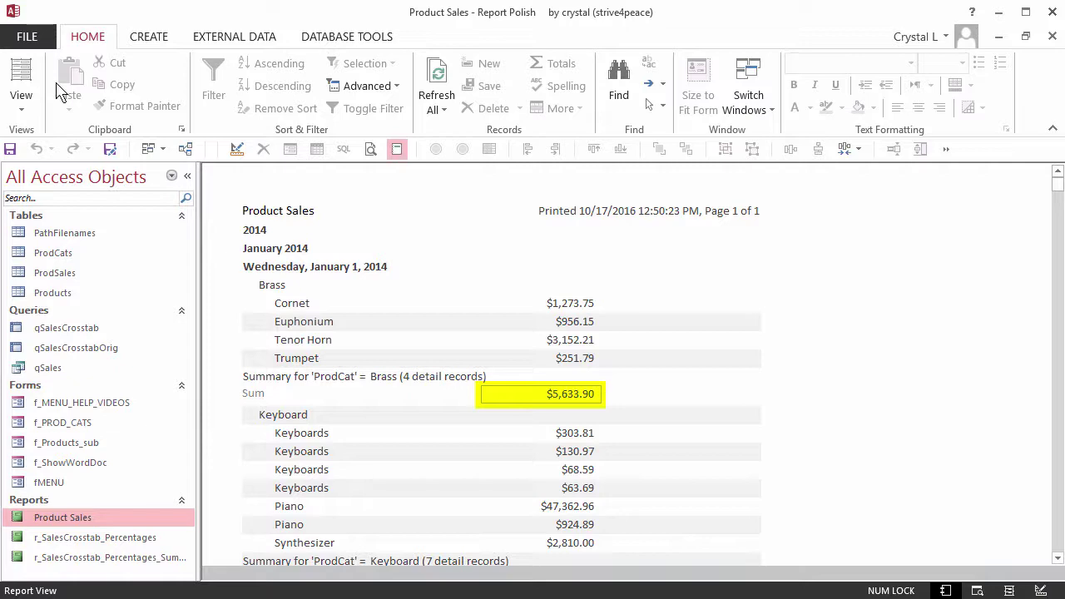
Switch Product Sales to Design View and float the Property Sheet as a narrowed panel
left_click(21, 104)
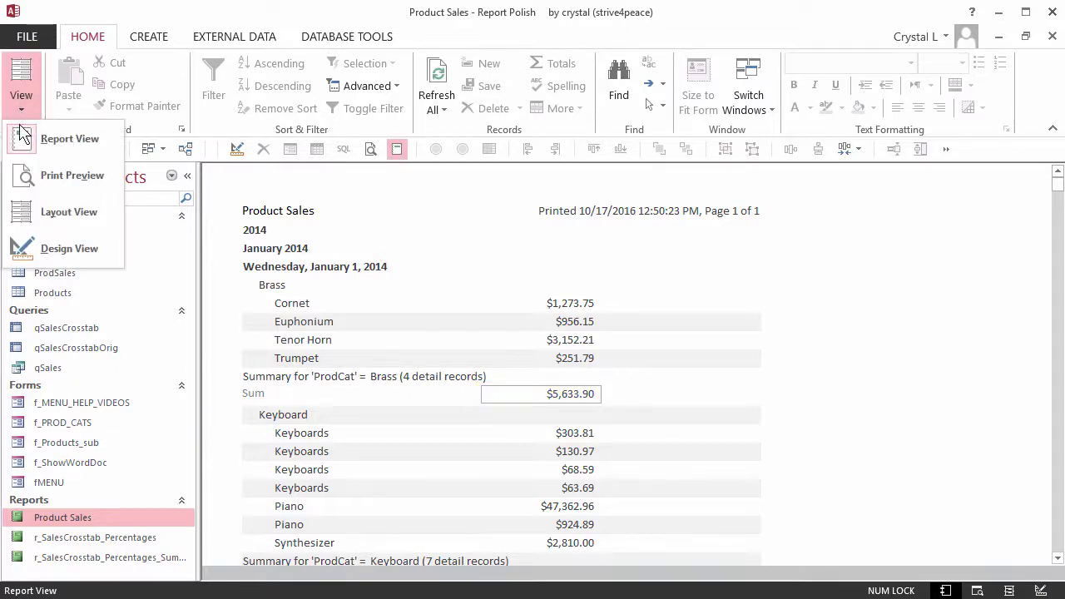
left_click(38, 249)
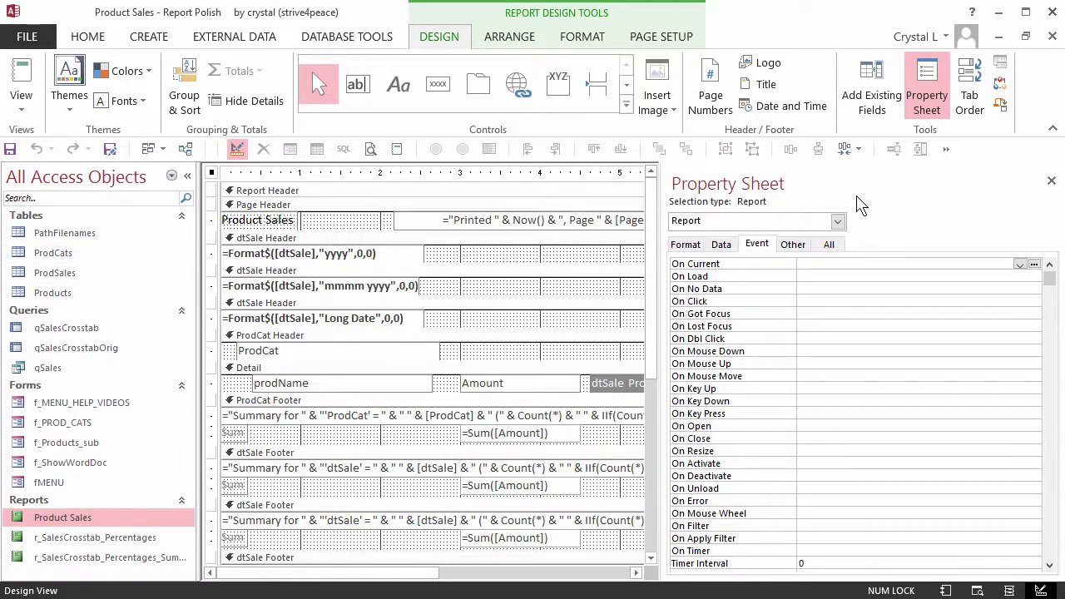
left_click_drag(859, 182, 622, 312)
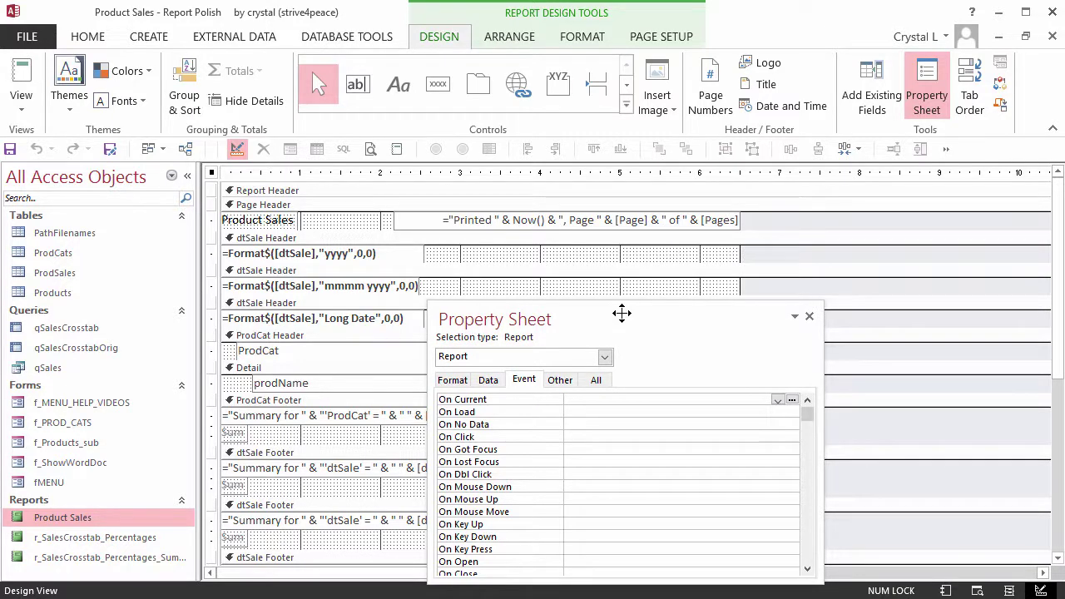
left_click_drag(622, 313, 853, 279)
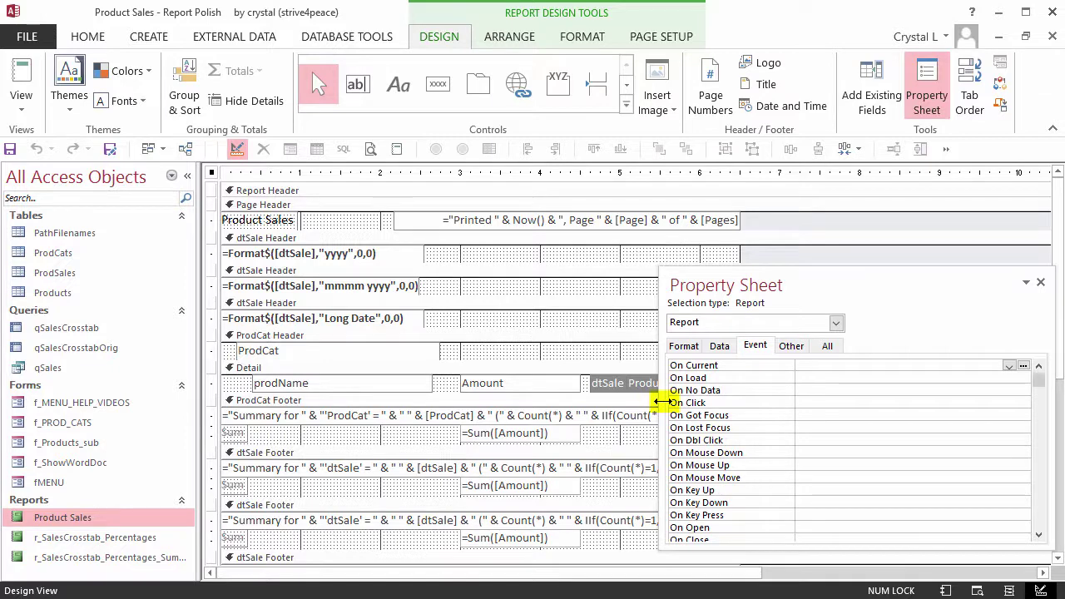
left_click_drag(659, 402, 725, 392)
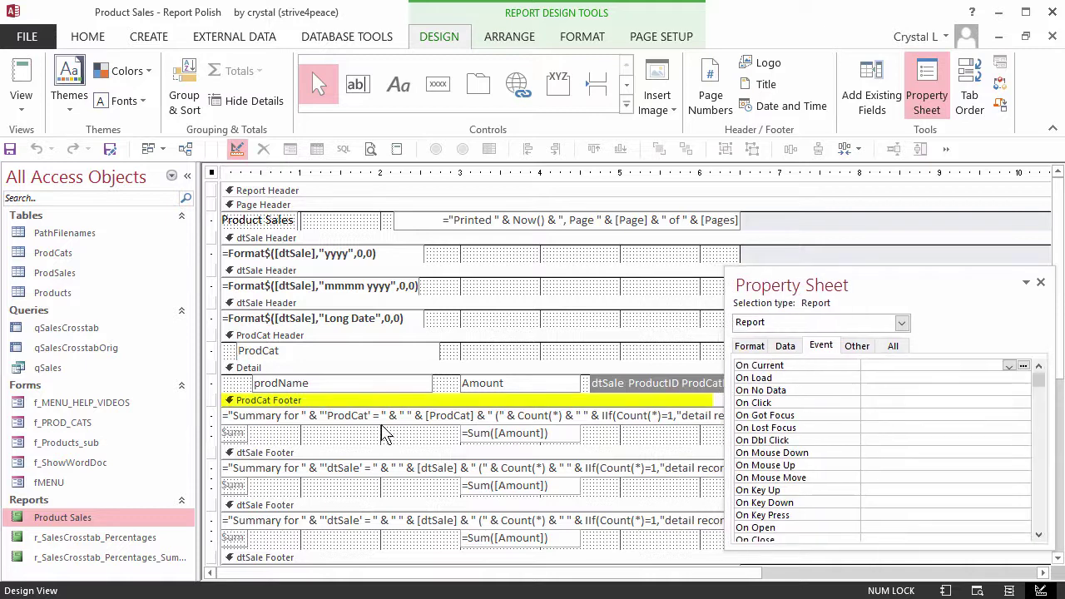
Open the ProdCat Footer text box's Control Source expression in the Zoom box
left_click(353, 420)
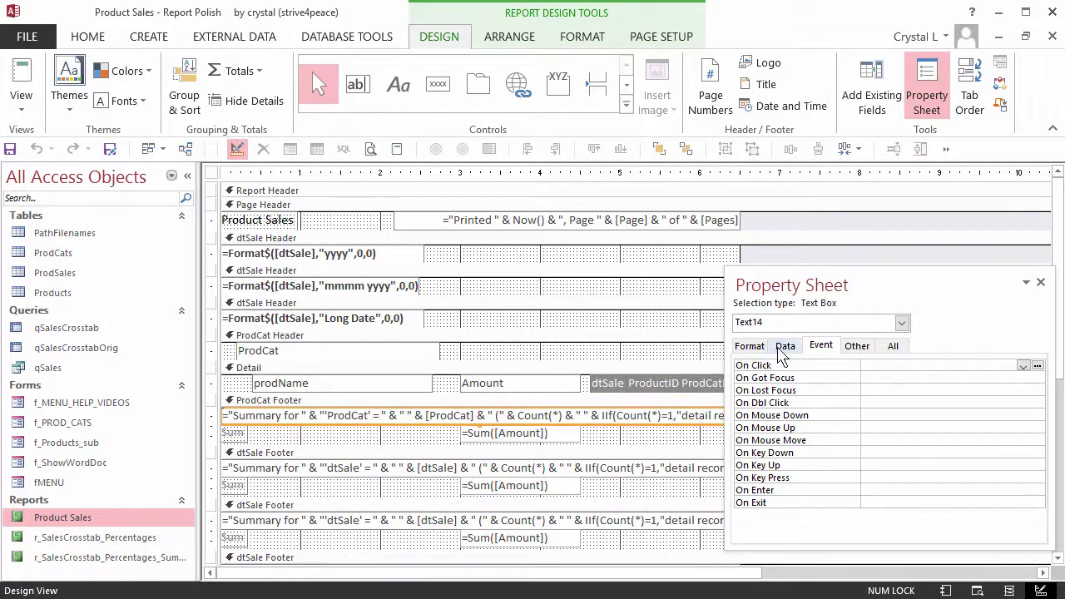
left_click(784, 346)
left_click(896, 364)
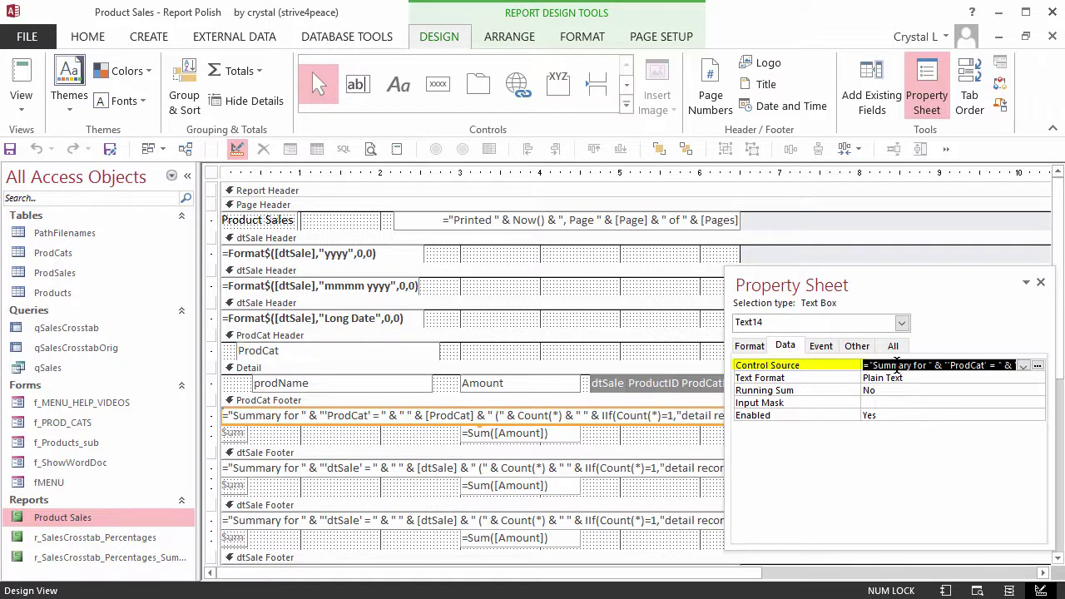
left_click(895, 364)
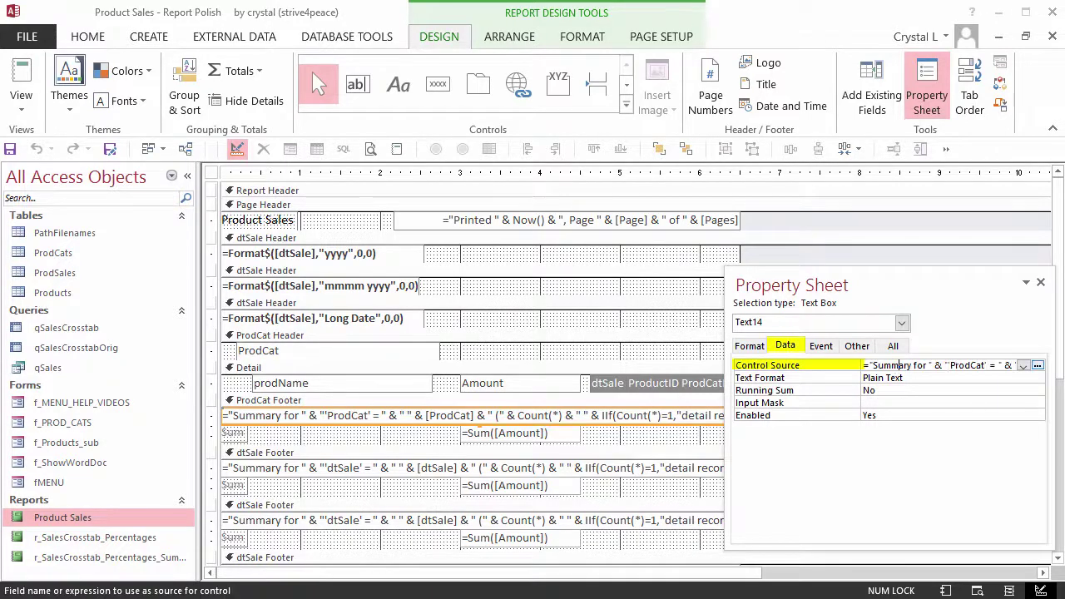
key("shift+F2")
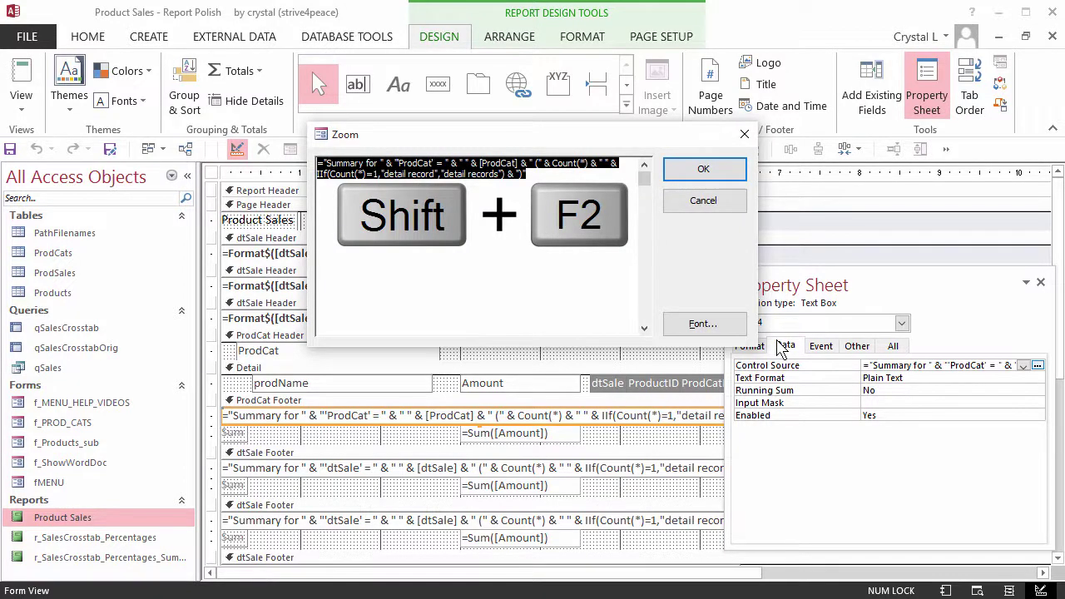
Set the Zoom box font to 14-point Tahoma and select the 'Summary for' prefix
left_click(702, 325)
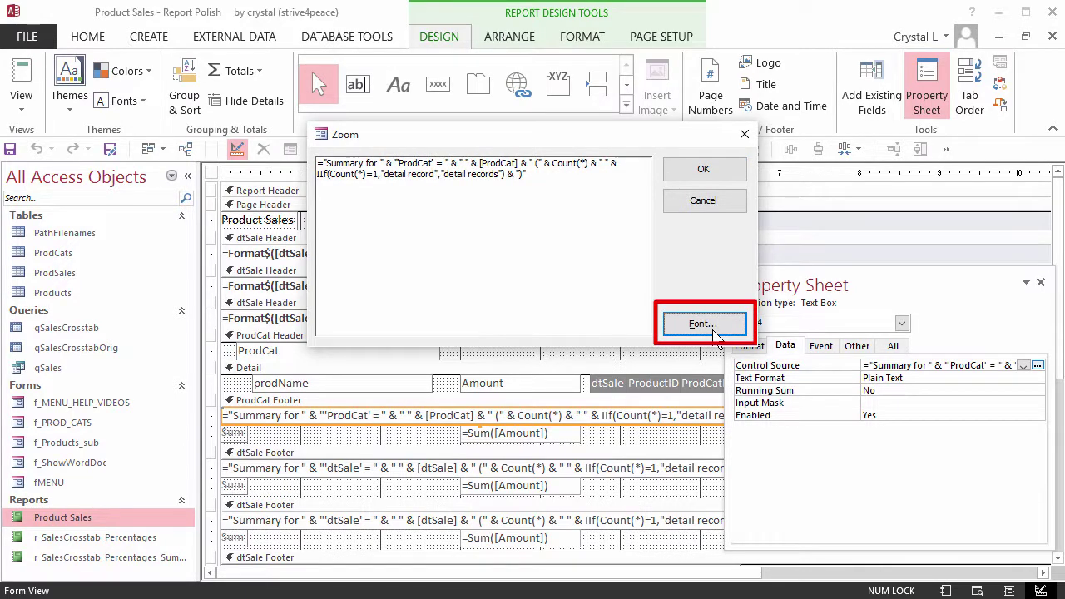
left_click(713, 331)
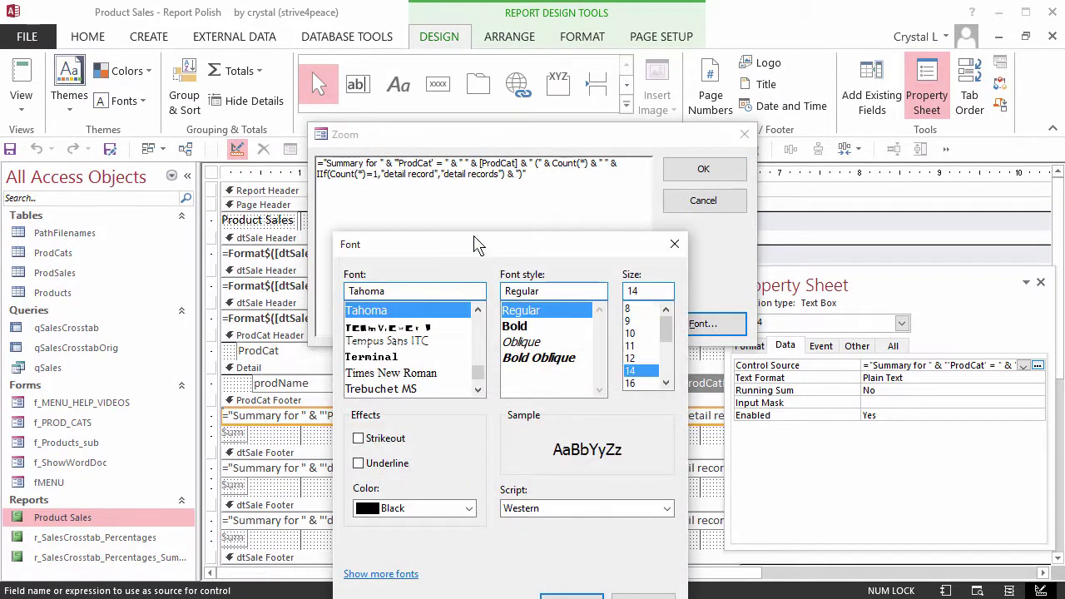
left_click_drag(478, 241, 482, 201)
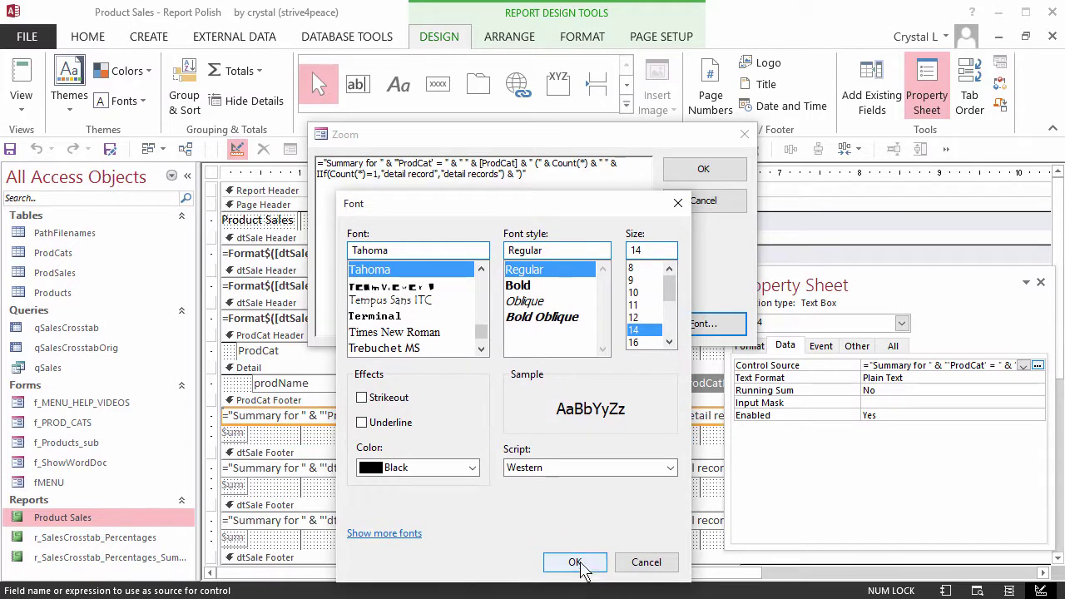
left_click(575, 563)
left_click_drag(616, 167, 358, 154)
Delete the 'Summary for' prefix and add ' Subtotal' and ' record' to the expression
key("Delete")
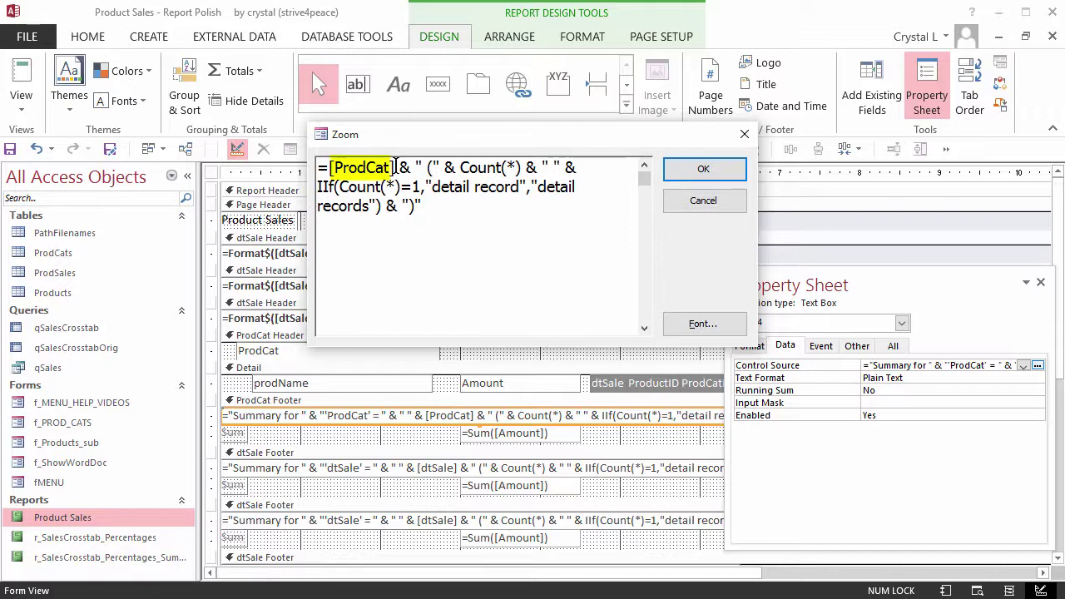
left_click(421, 166)
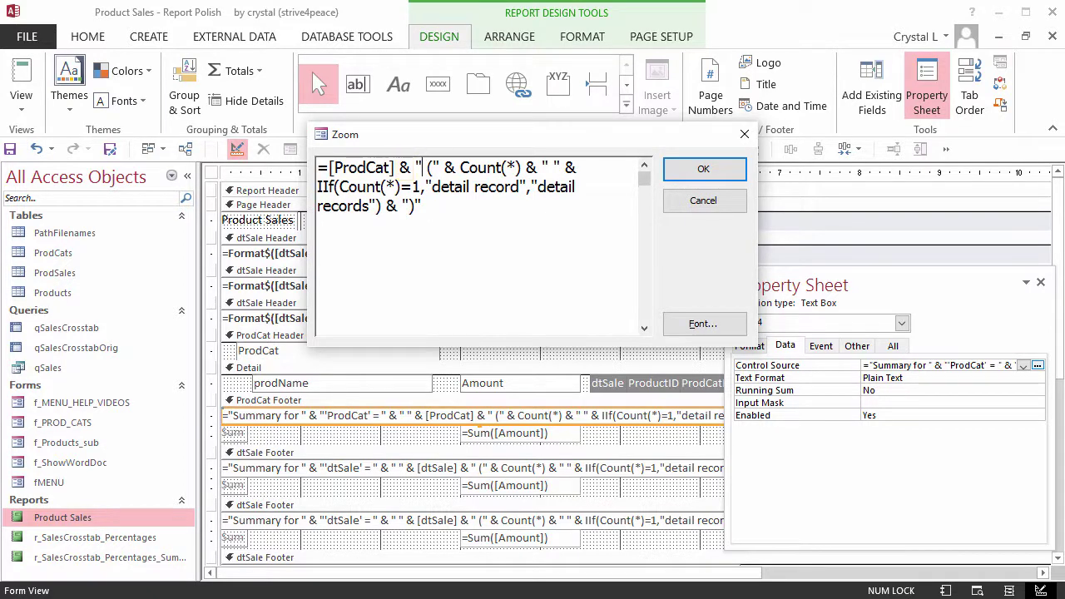
type("Subtotal")
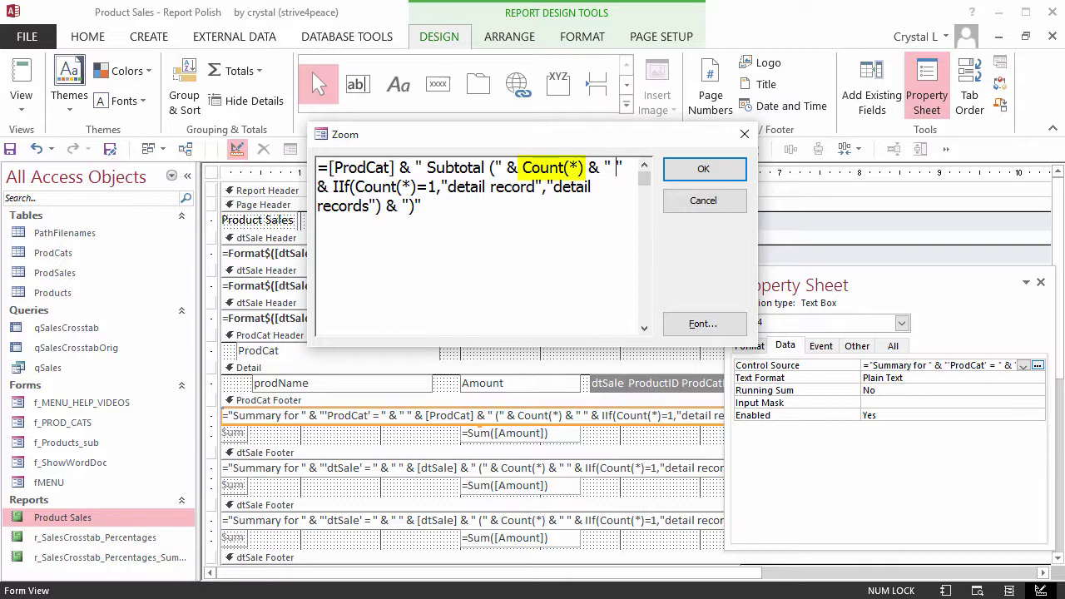
type("record")
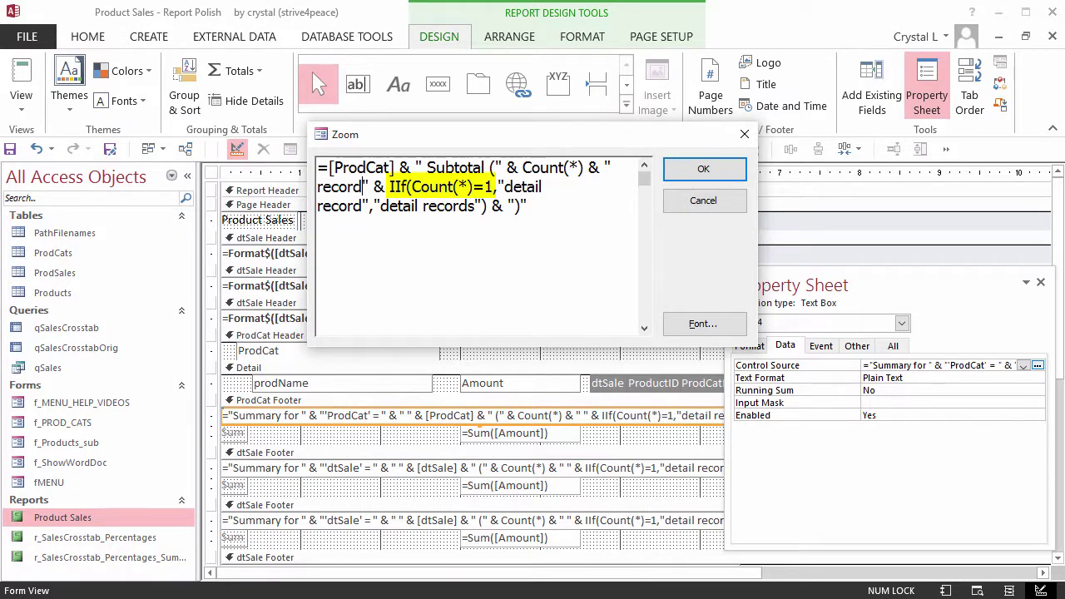
Remove the leftover detail-record wording so the IIf returns only the plural 's'
left_click_drag(502, 187, 362, 206)
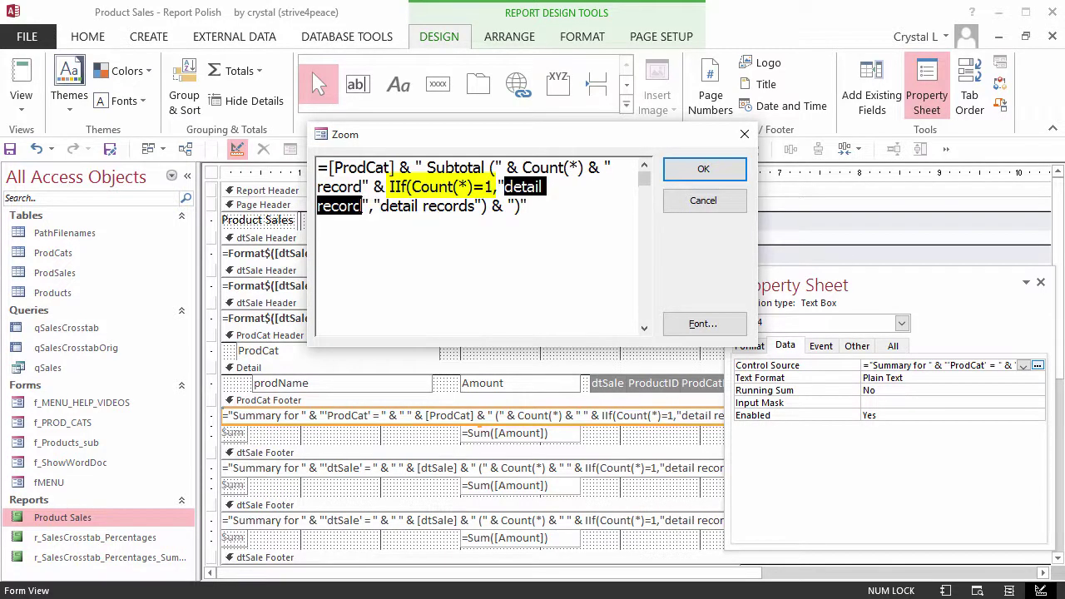
key("Delete")
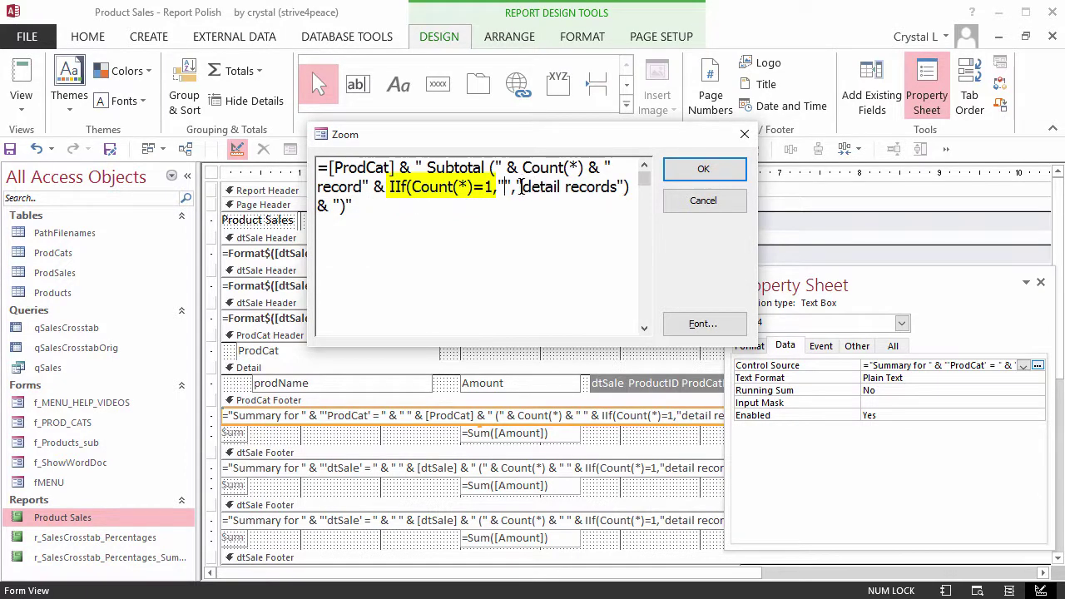
left_click_drag(522, 187, 613, 186)
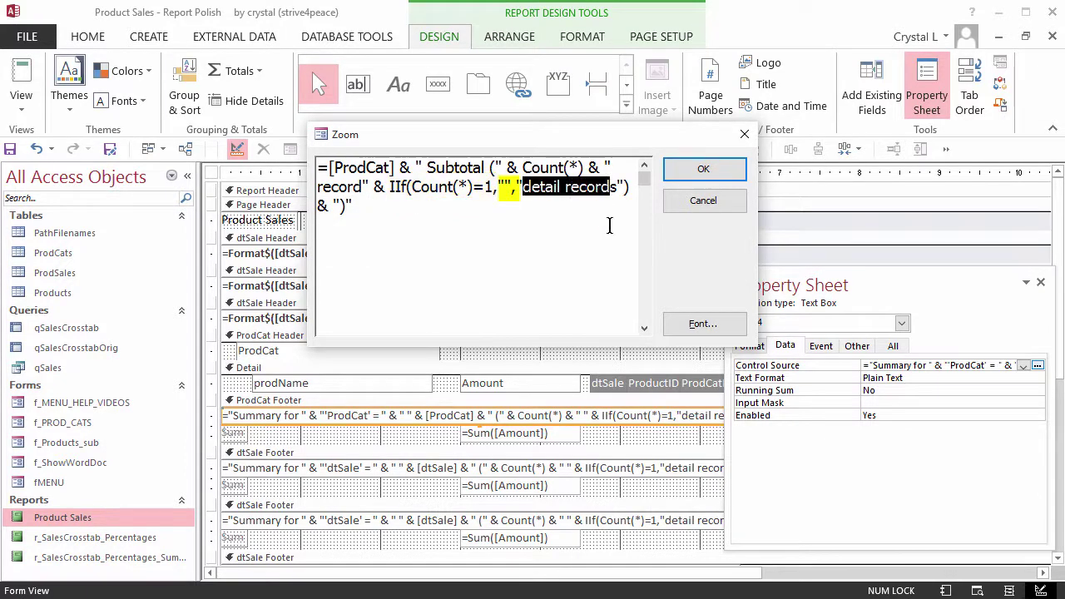
key("Delete")
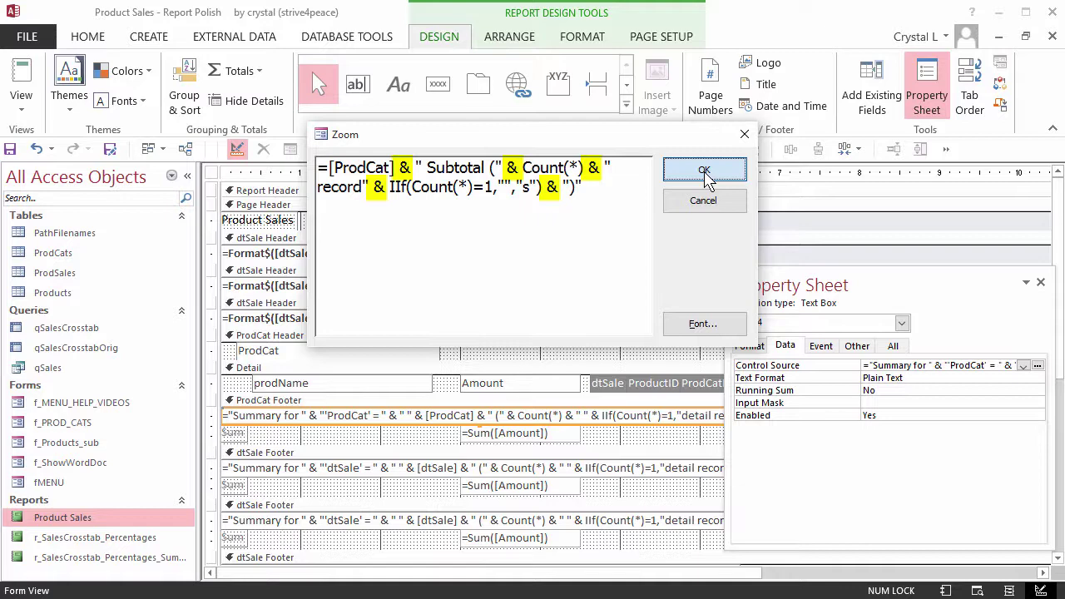
Accept the ProdCat expression and confirm 'Brass Subtotal (4 records)' in Print Preview
left_click(704, 172)
left_click(22, 108)
left_click(42, 175)
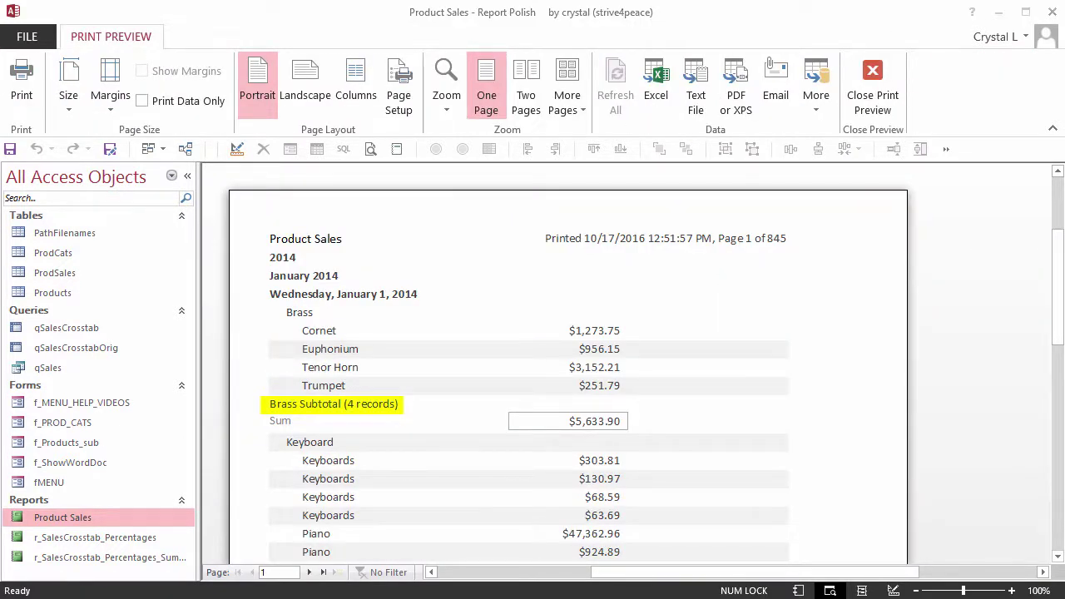
left_click(872, 74)
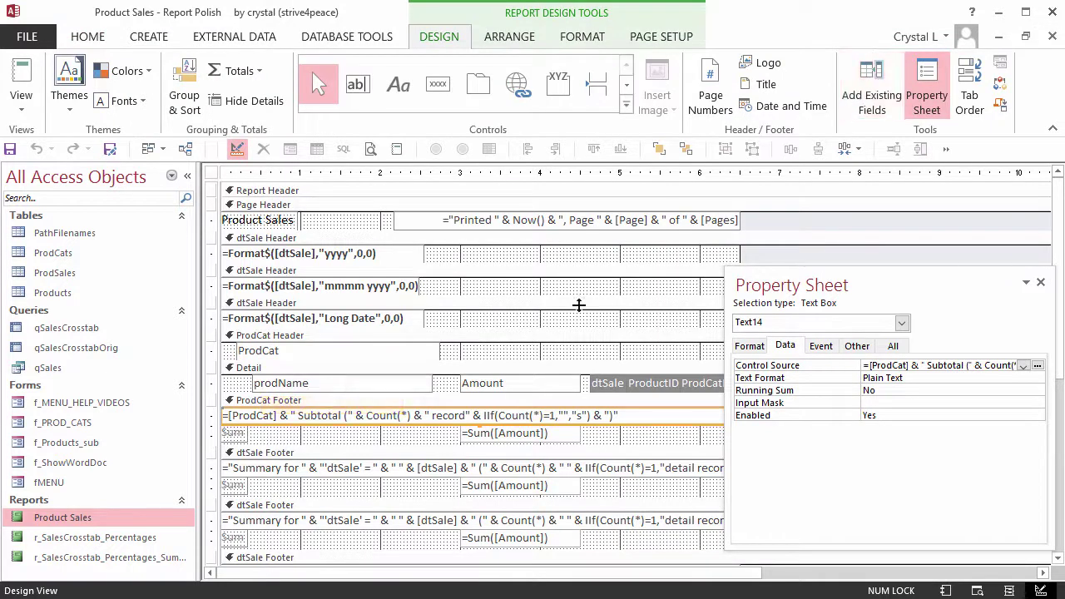
Give the first dtSale Footer box the [dtSale] & " Subtotal (" & Count(*) expression
left_click(460, 474)
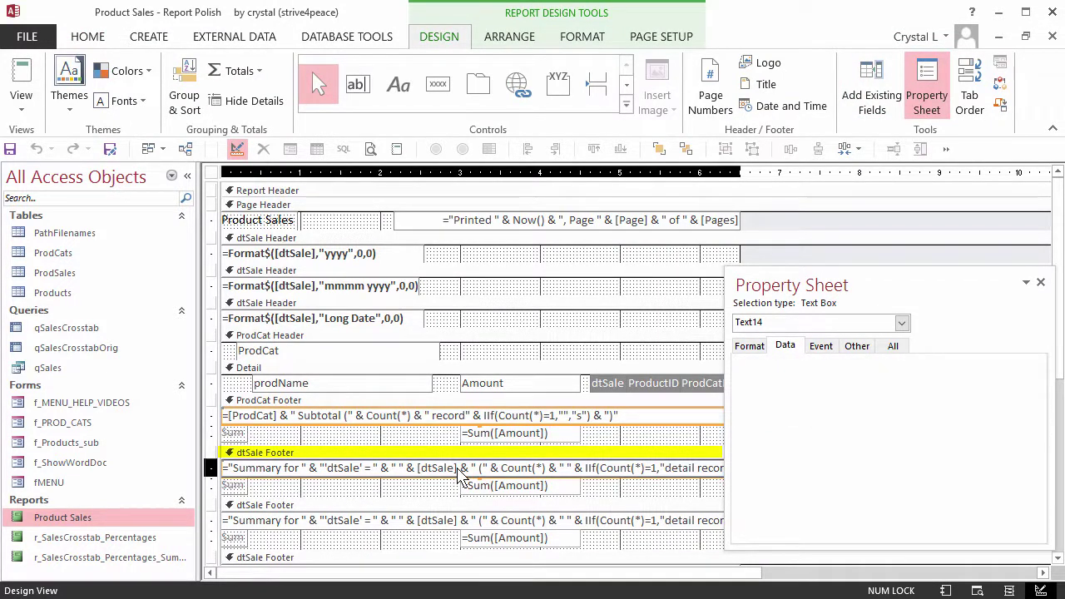
left_click(920, 364)
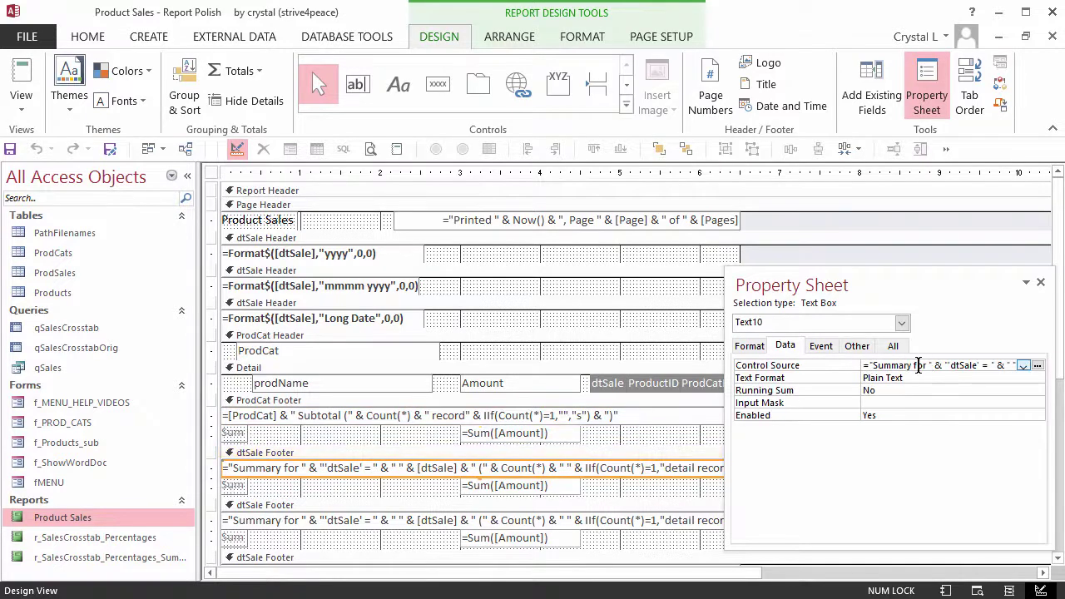
key("shift+F2")
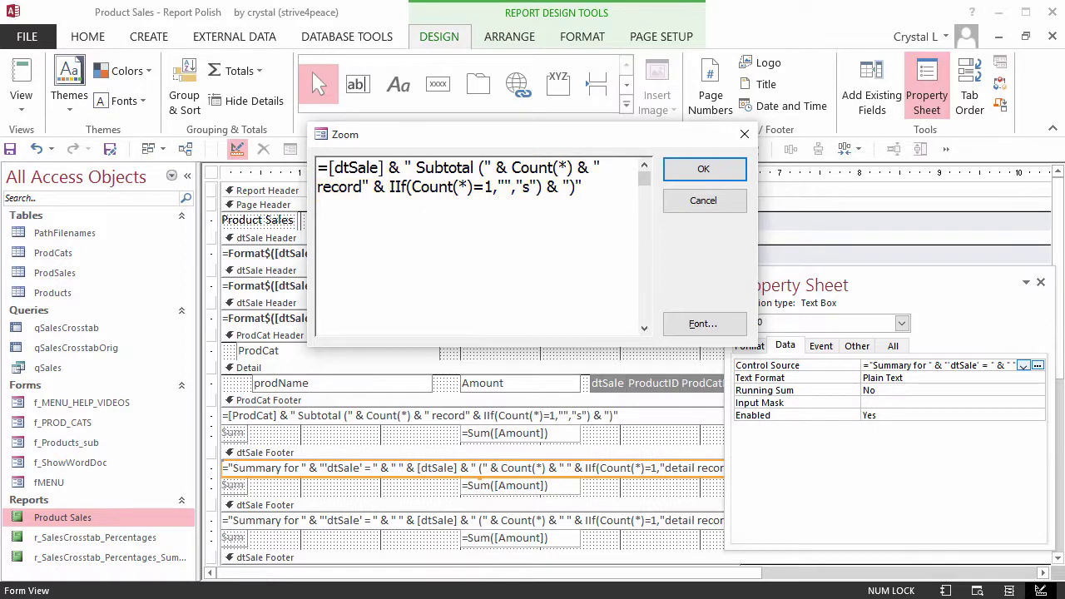
left_click(723, 172)
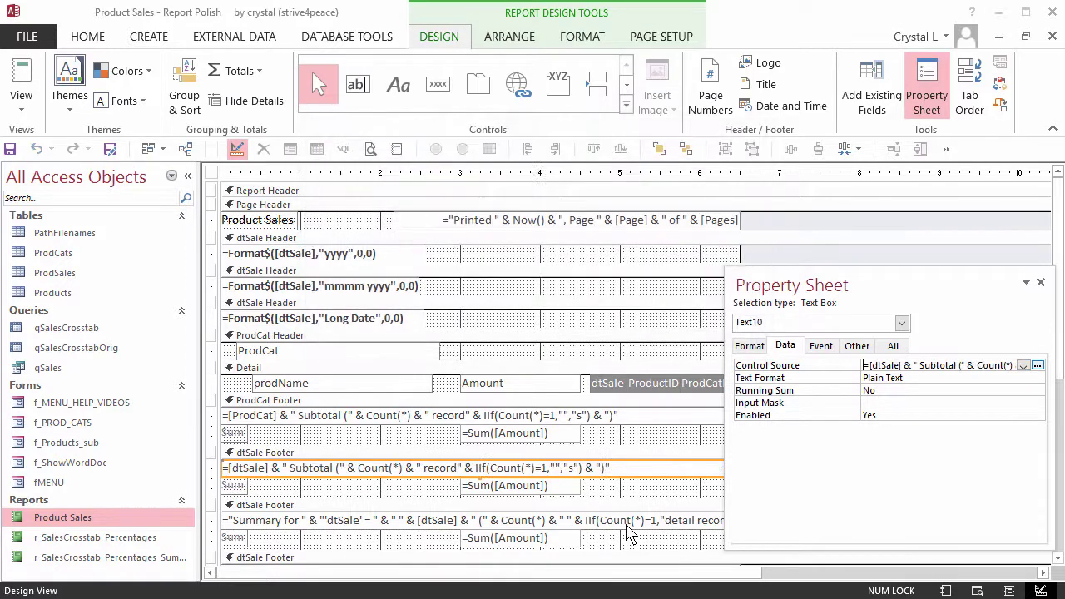
left_click(628, 524)
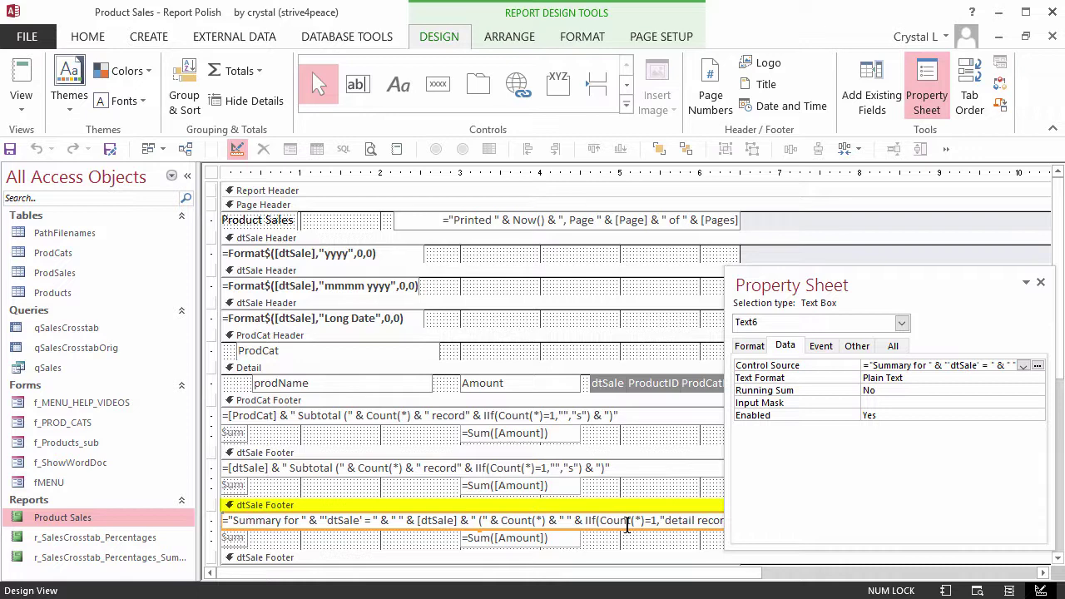
Replace the next dtSale Footer expression with the Format([dtSale],"mmm-yy") subtotal formula
left_click(975, 365)
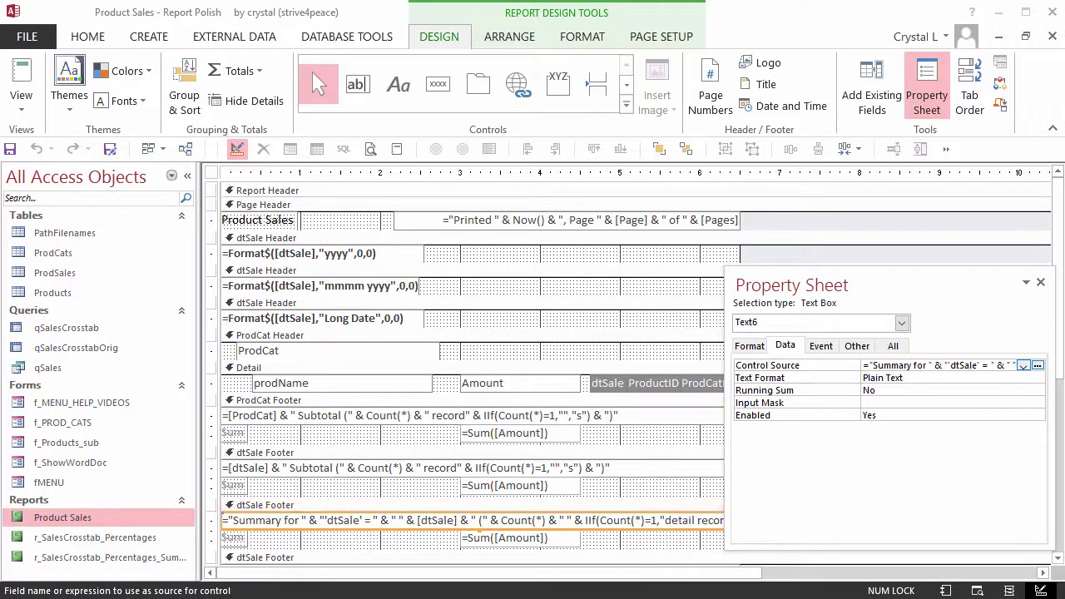
key("shift+F2")
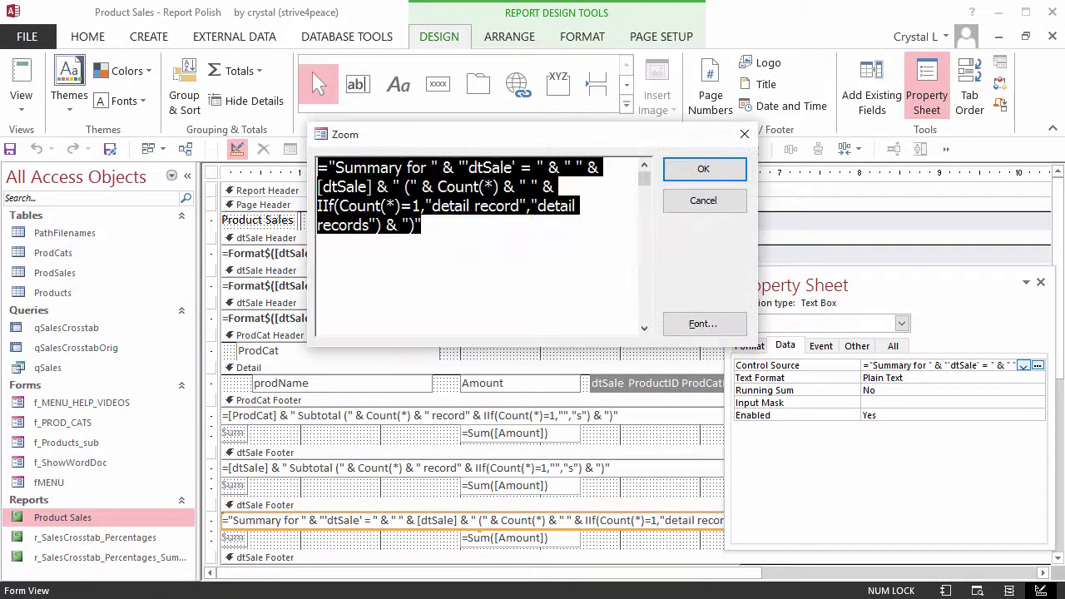
type("=Format([dtSale],\"mmm-yy\") & \" Subtotal (\" & Count(*) & \" record\" & IIf(Count(*)=1,\"\",\"s\") & \")\"")
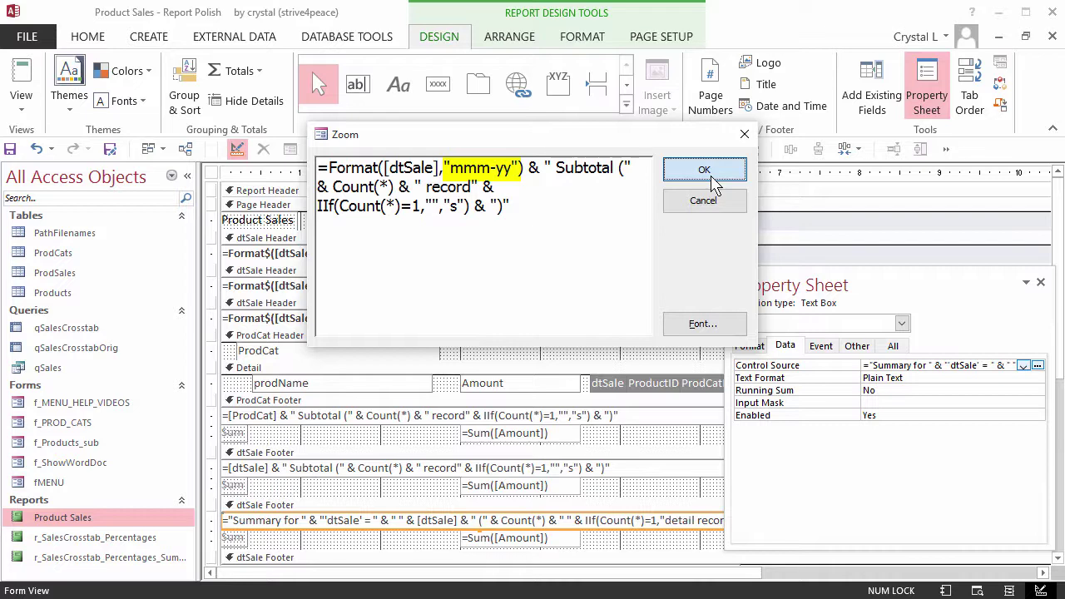
left_click(703, 170)
Replace the last Summary box's expression with the Format([dtSale],"yyyy") subtotal formula
scroll(618, 482, "down", 3)
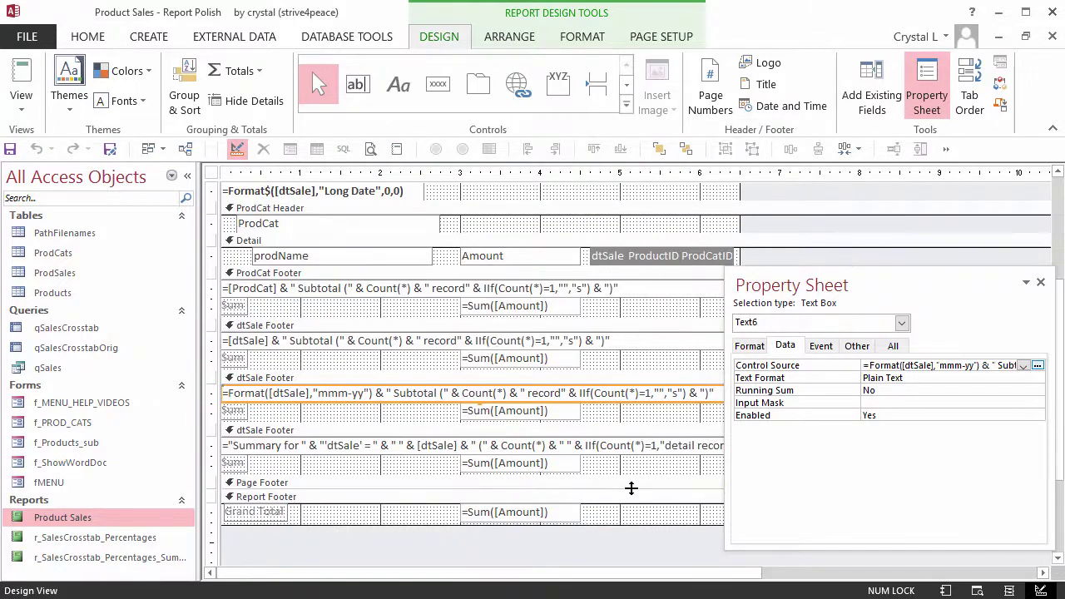
left_click(540, 446)
left_click(928, 365)
key("shift+F2")
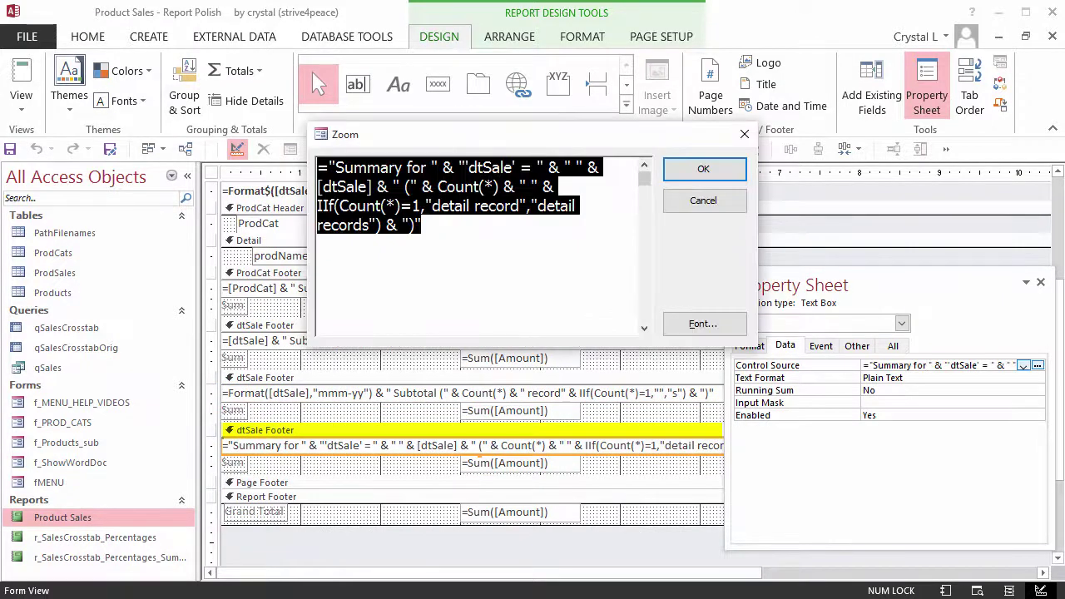
type("=Format([dtSale],\"yyyy\") & \" Subtotal (\" & Count(*) & \" record\" & IIf(Count(*)=1,\"\",\"s\") & \")\"")
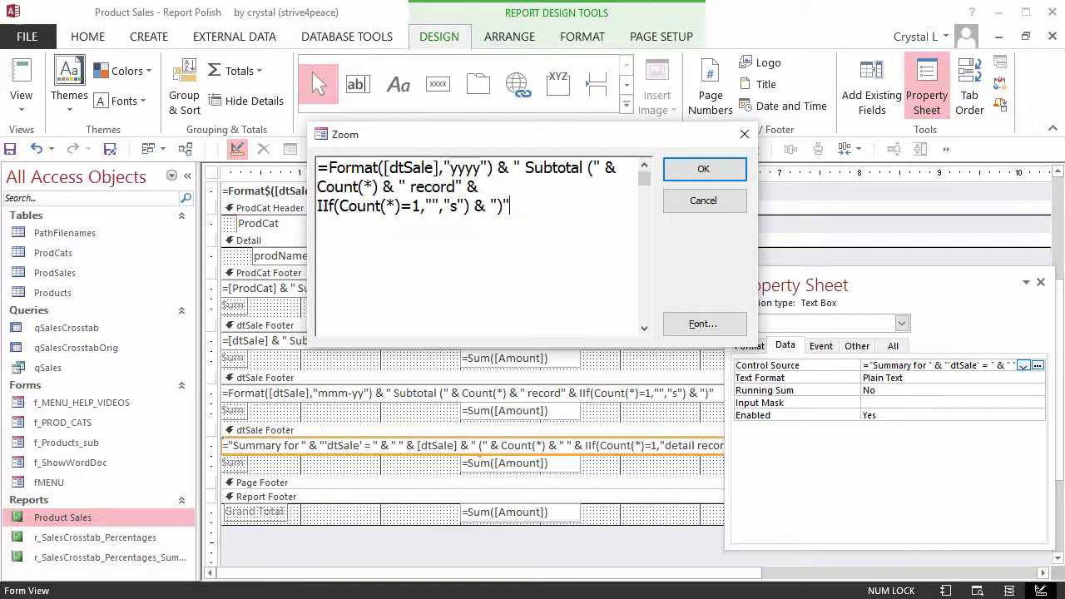
left_click(722, 173)
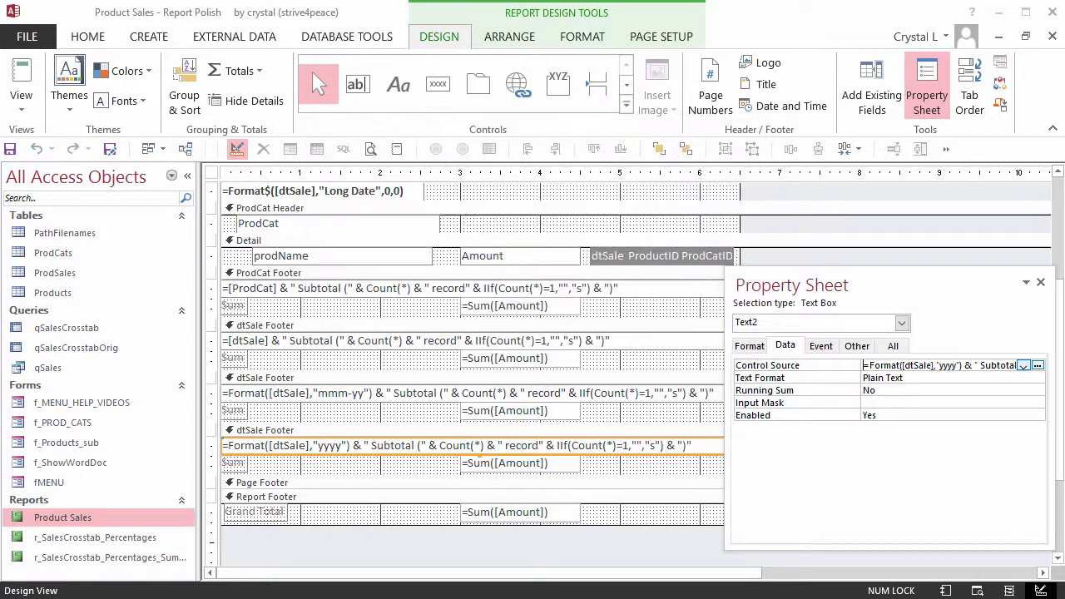
Preview the report's last page, 845, to check the Oct-16, 2016 subtotals and Grand Total
left_click(21, 98)
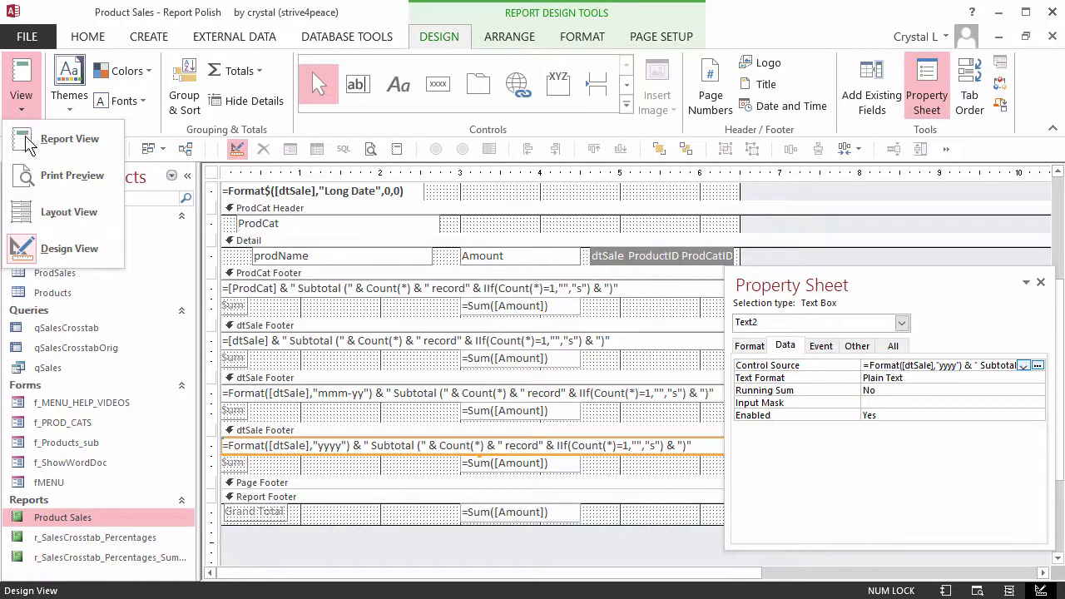
left_click(72, 176)
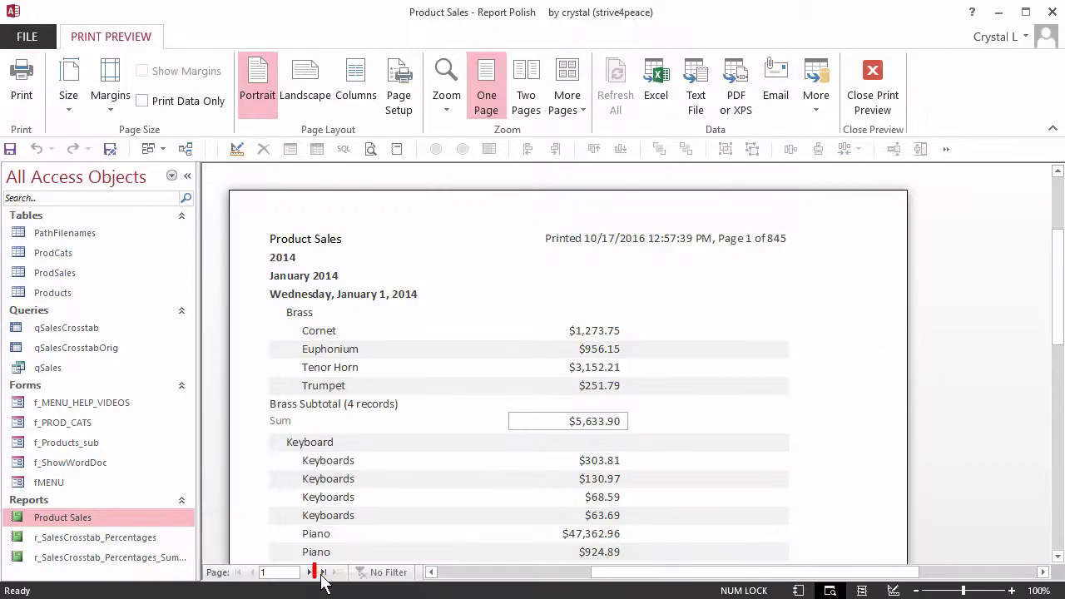
left_click(324, 572)
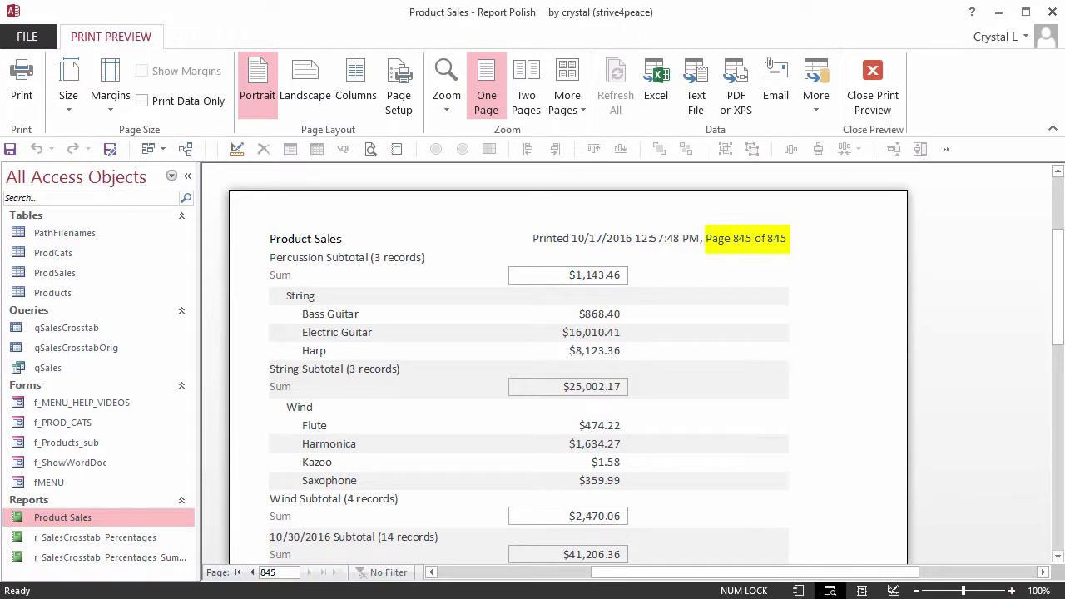
left_click(1057, 556)
left_click(1057, 556)
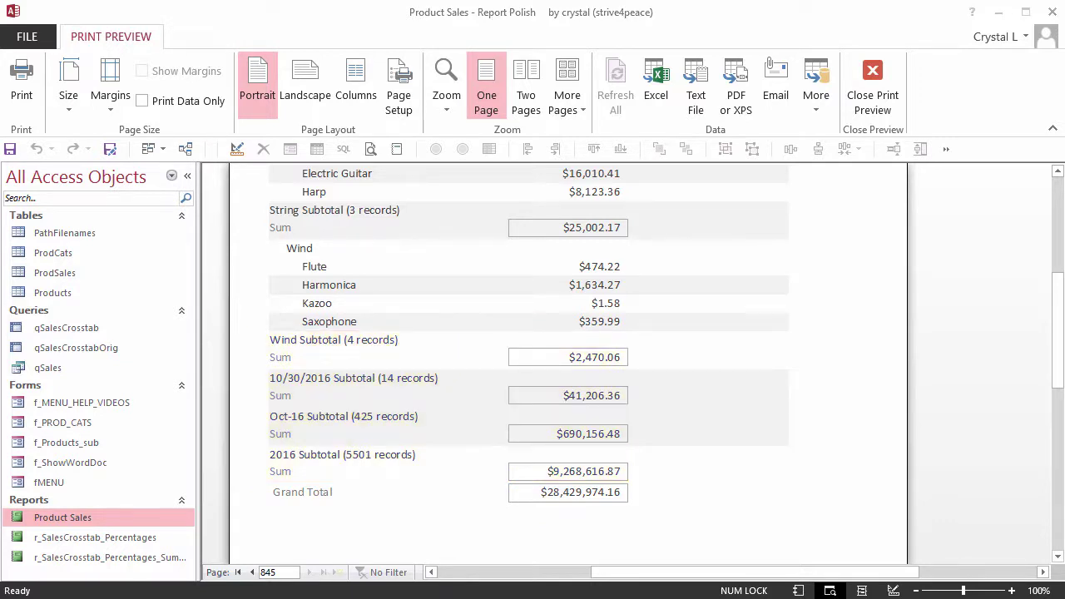
Back in Design View, size the ProdCat Footer subtotal box to Width 2.8" and Left 0.2"
left_click(878, 76)
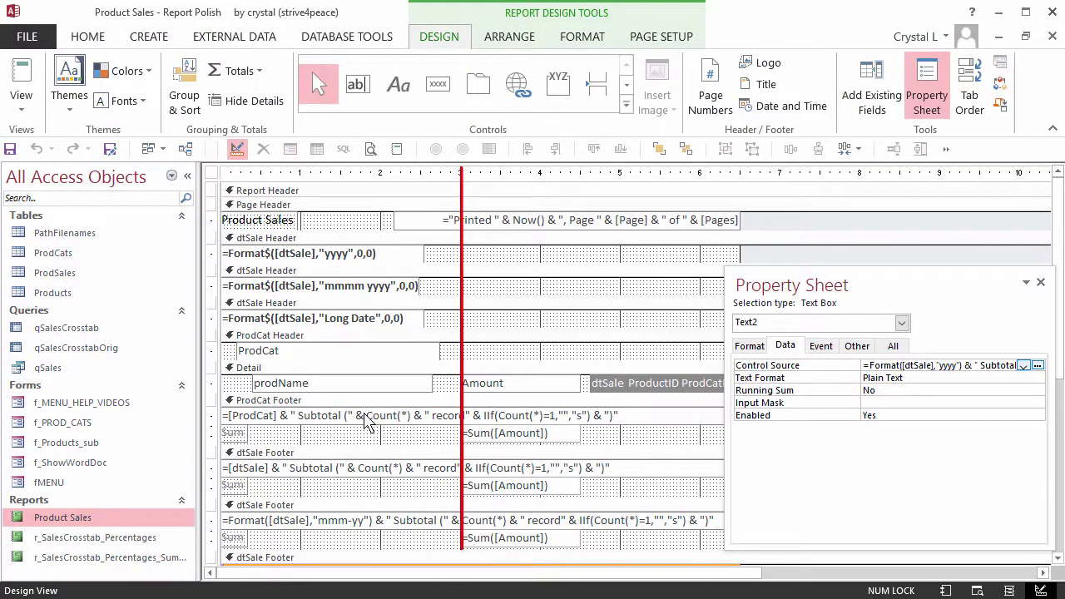
left_click(365, 416)
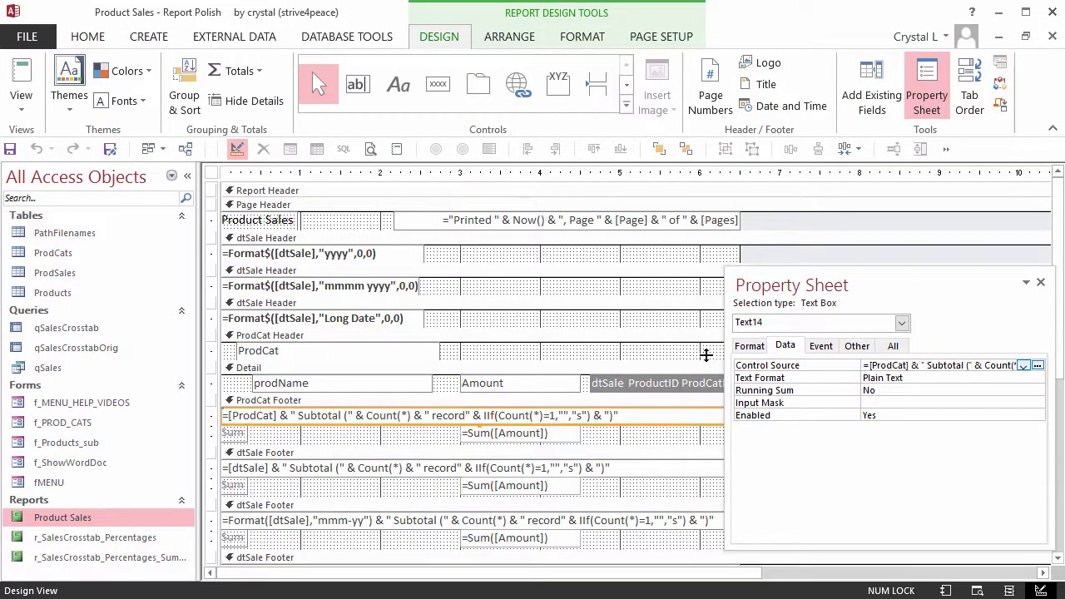
left_click(747, 347)
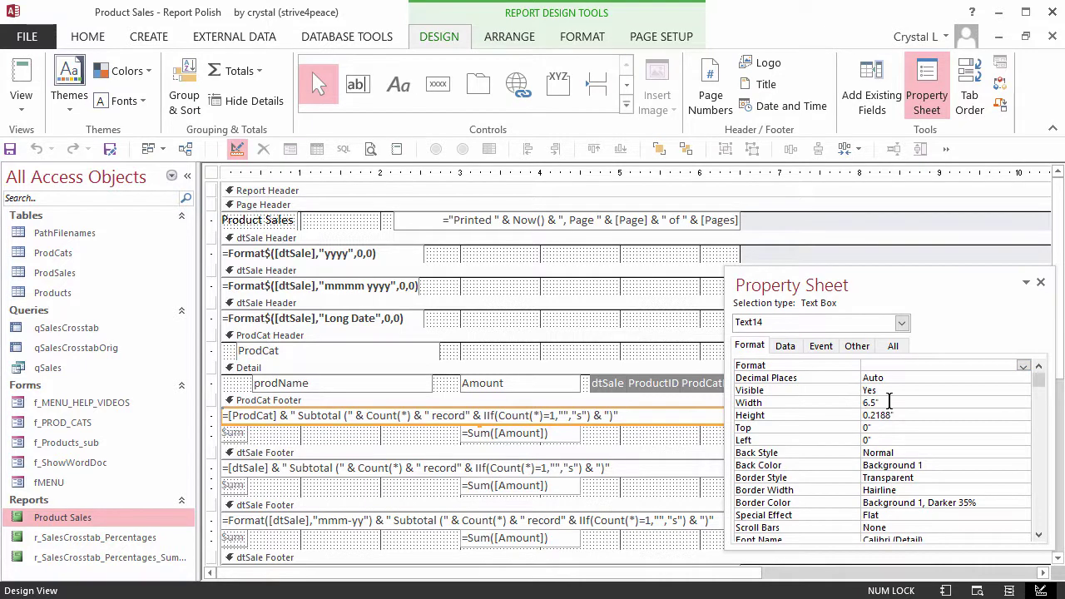
left_click(842, 402)
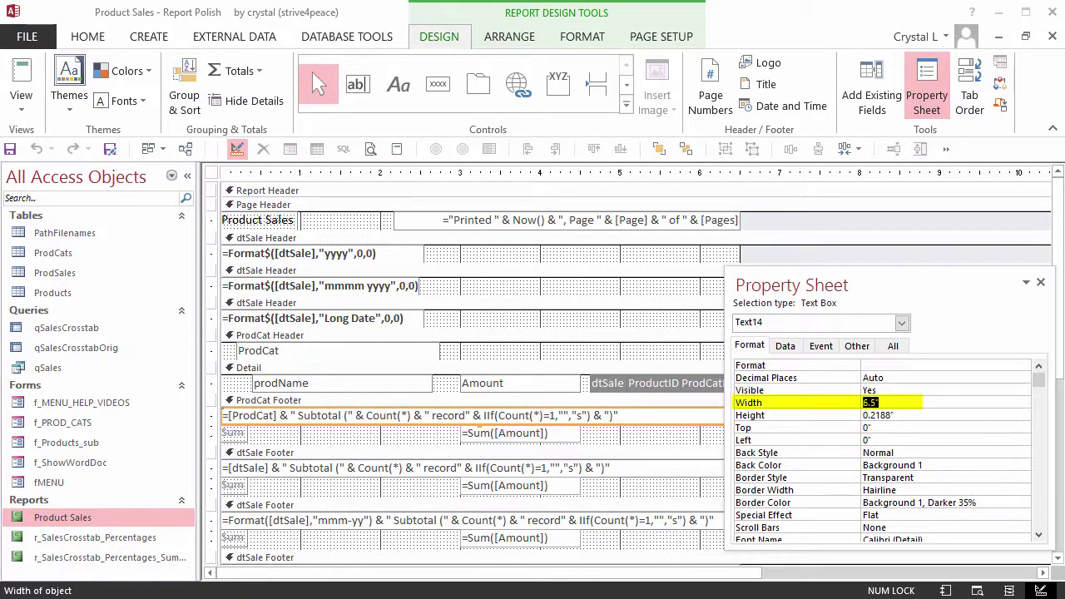
type("2.8")
left_click(897, 439)
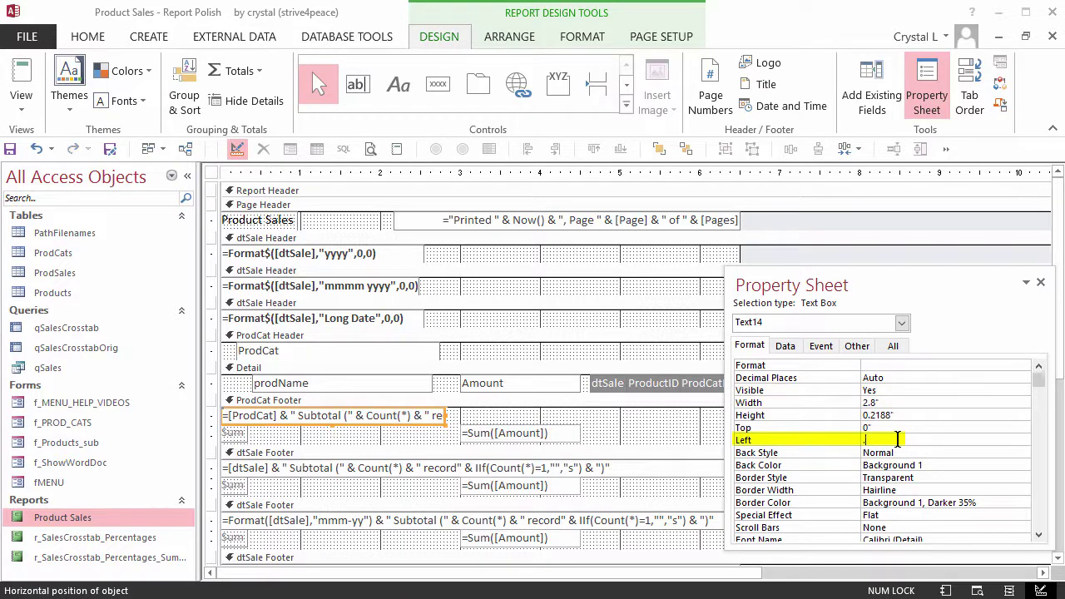
type("0.2")
key("Return")
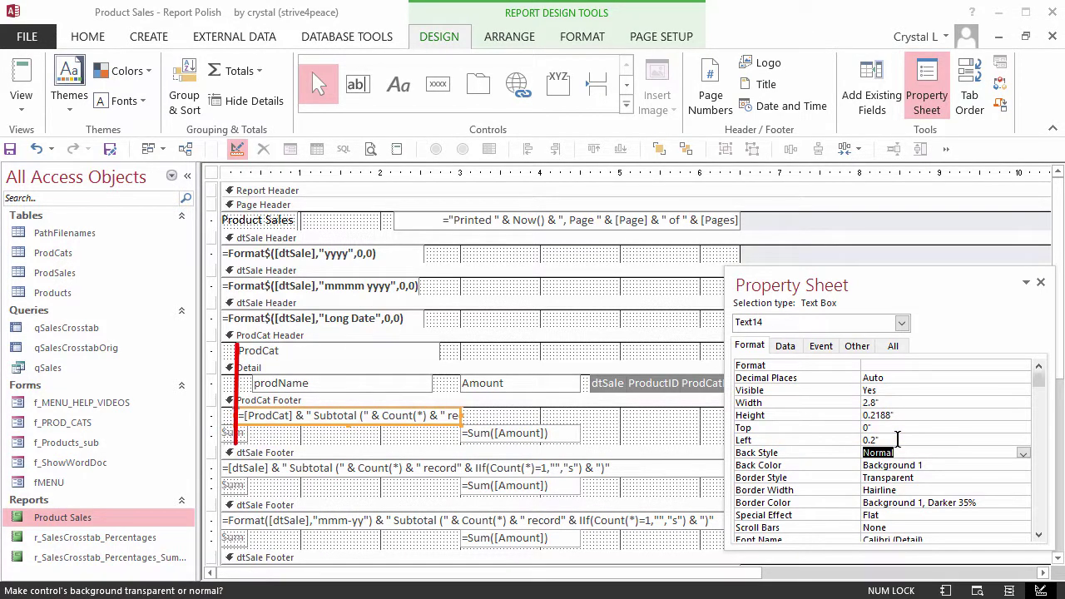
Select the first dtSale Footer subtotal text box
scroll(1058, 561, "down", 3)
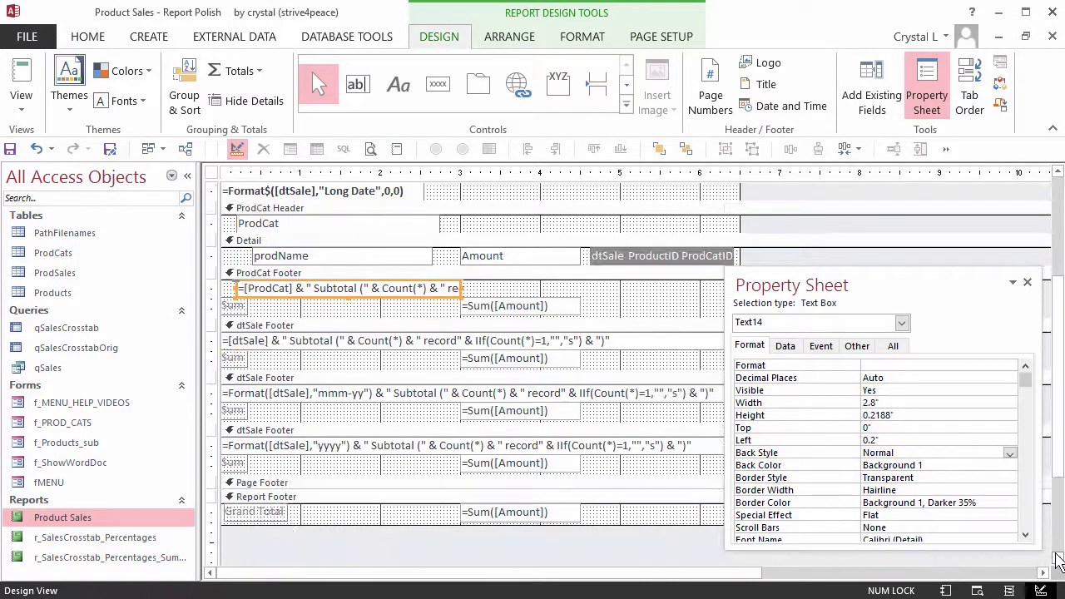
scroll(1058, 561, "down", 3)
scroll(1058, 561, "up", 3)
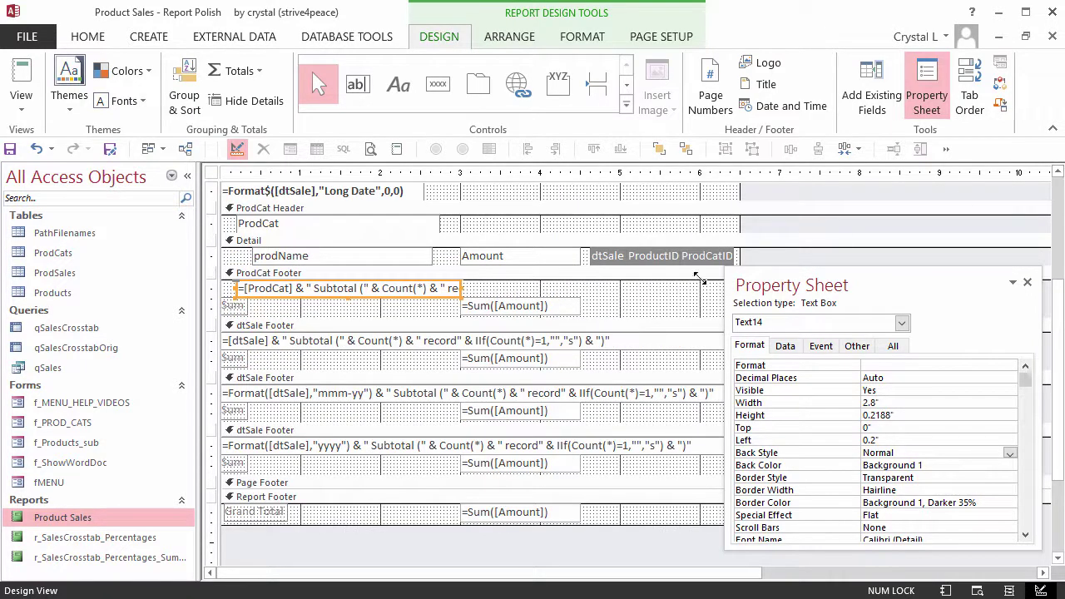
left_click(452, 342)
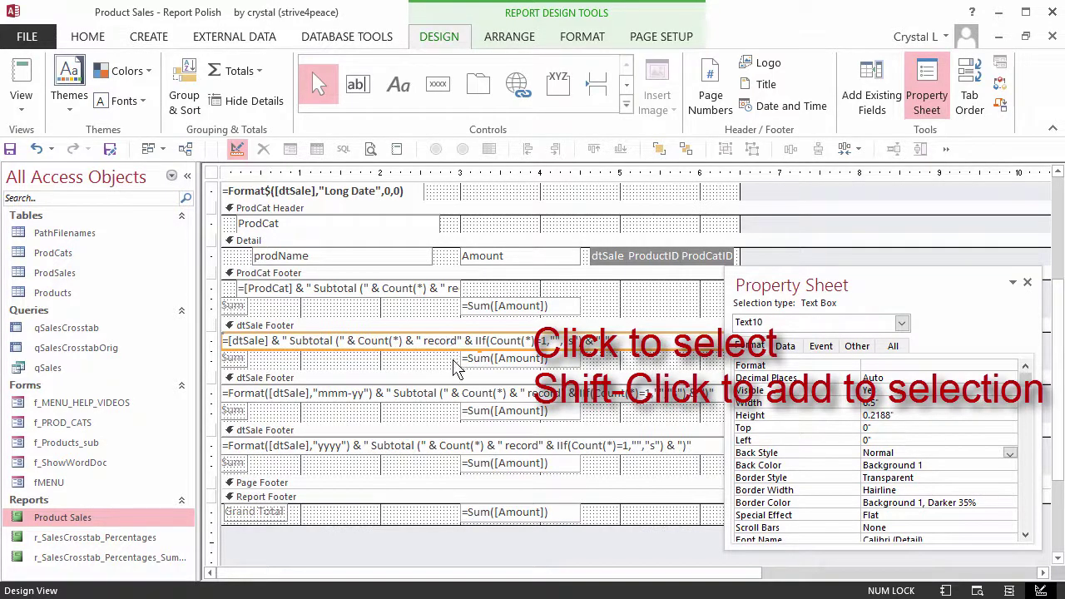
Set the three dtSale Footer subtotal text boxes to a width of 3"
left_click(462, 397, "shift")
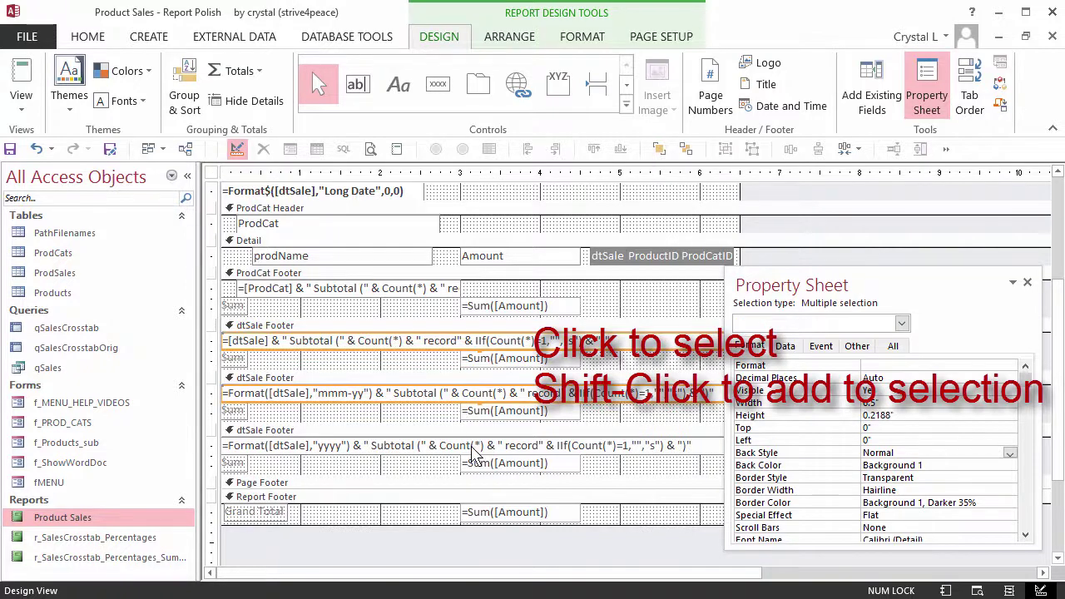
left_click(474, 449, "shift")
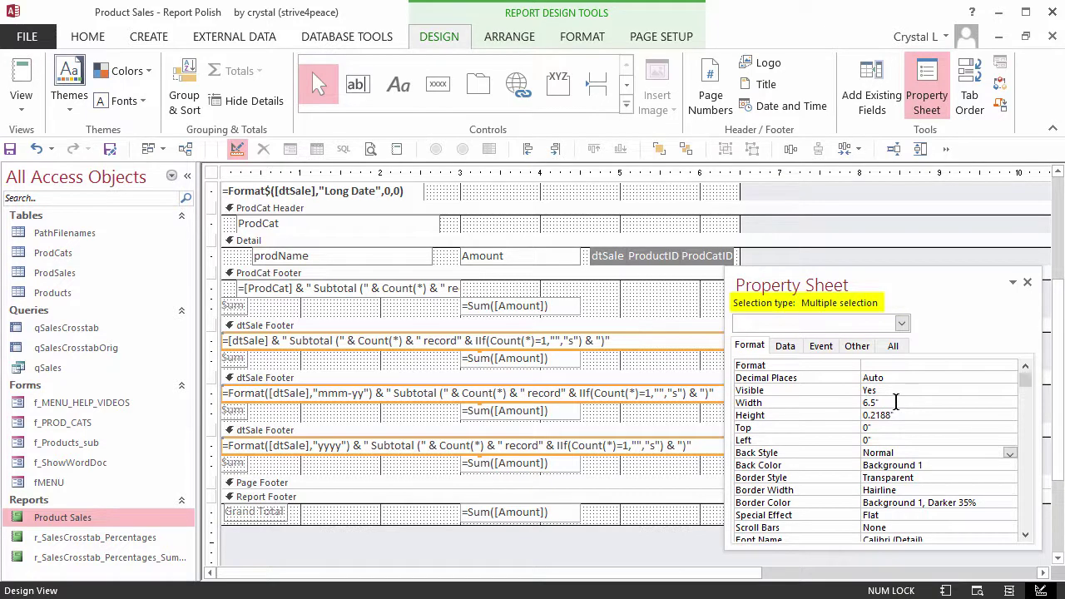
left_click(895, 402)
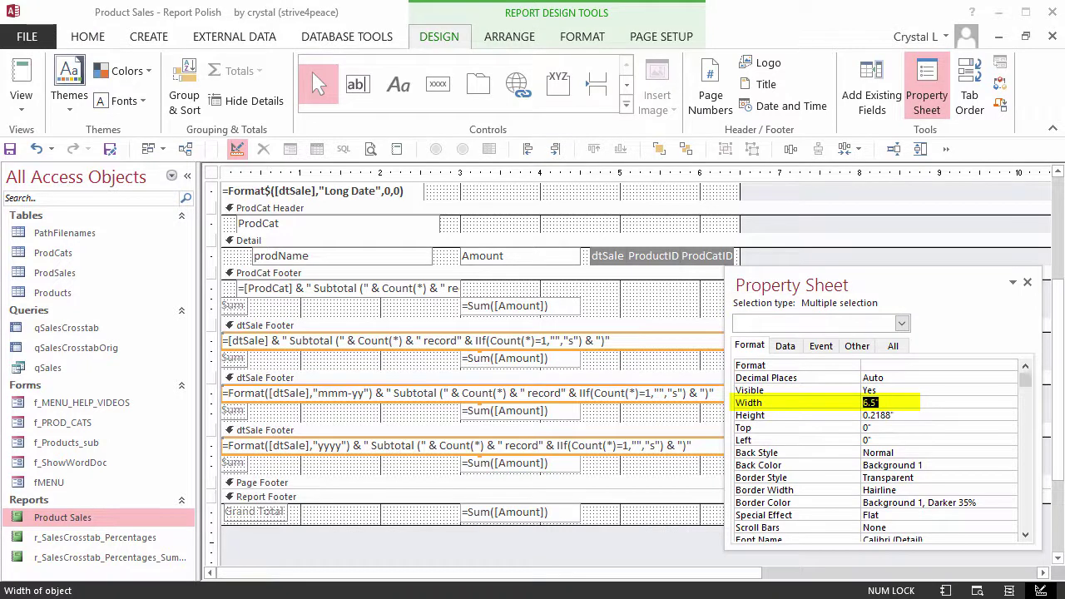
key("Return")
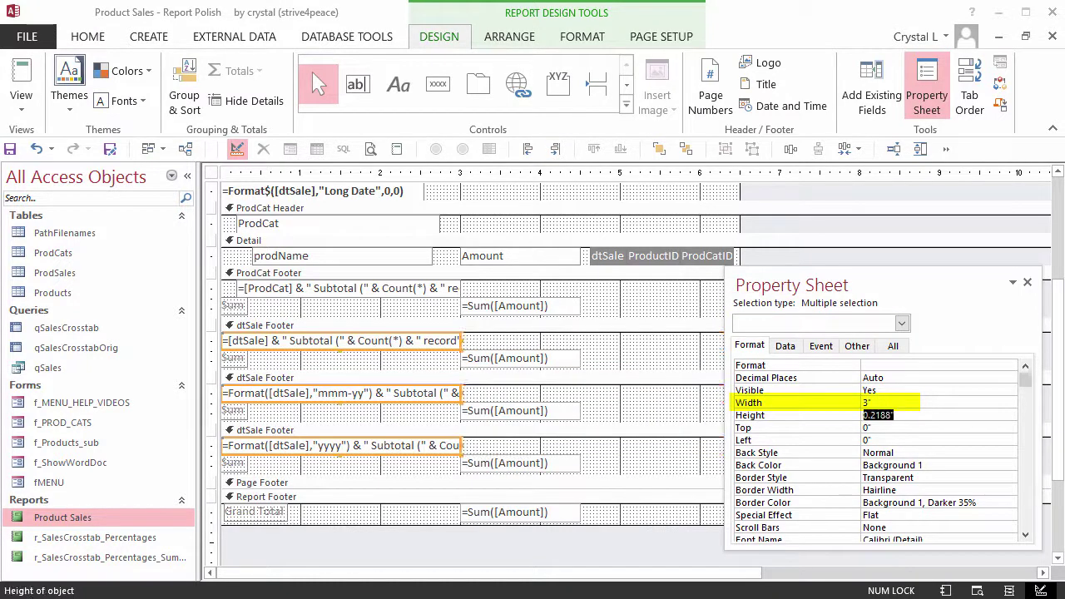
Delete the four Sum labels from the ProdCat and dtSale footers
left_click(232, 305)
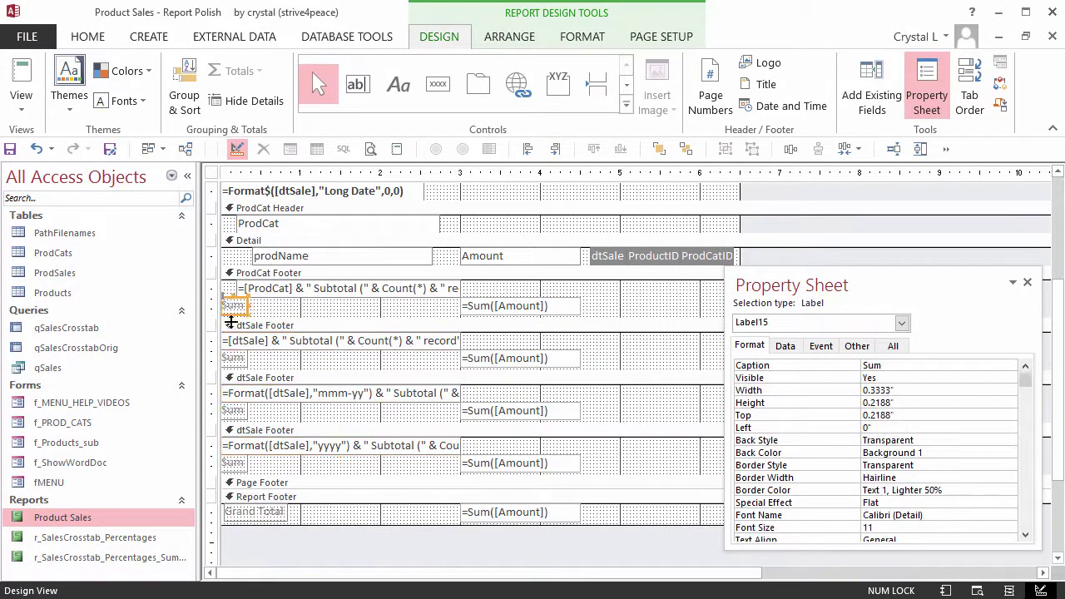
left_click(235, 358, "shift")
left_click(235, 410, "shift")
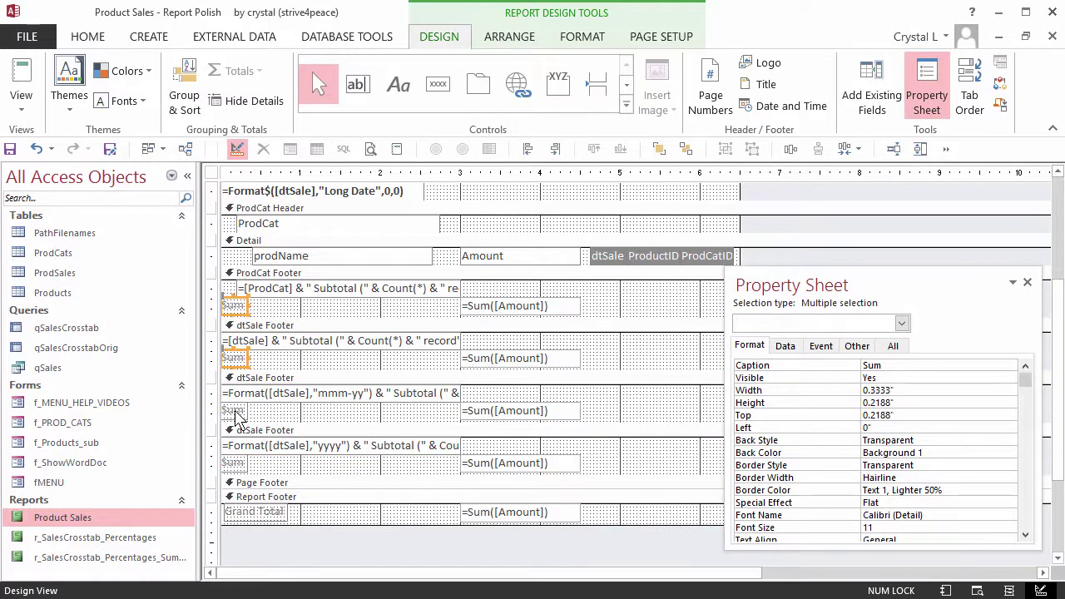
left_click(235, 462, "shift")
key("Delete")
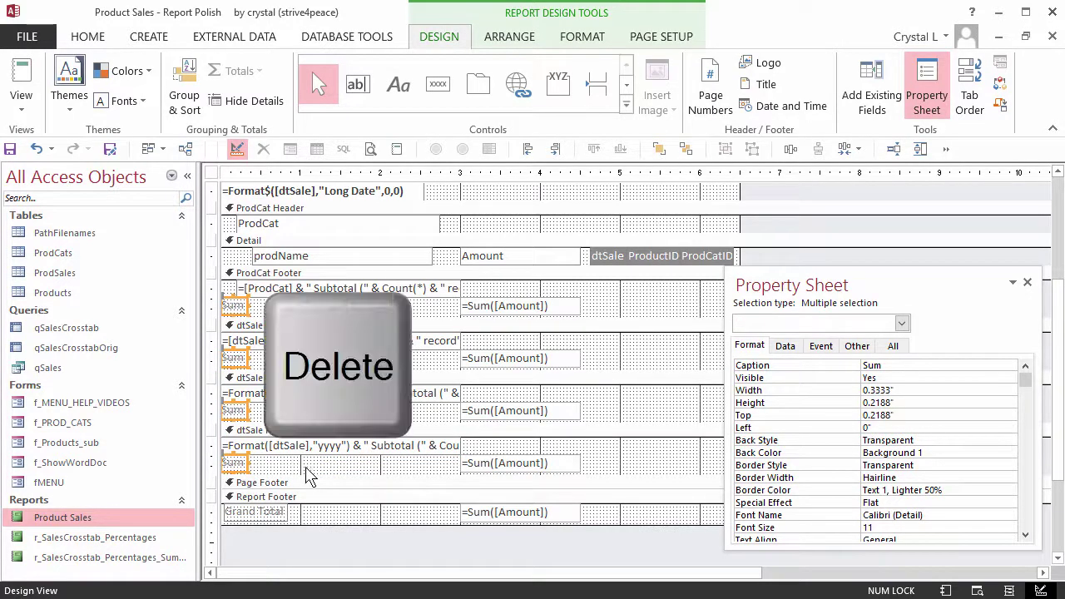
Set Top to 0 for the four footer =Sum([Amount]) boxes
left_click(491, 306)
left_click(509, 361, "shift")
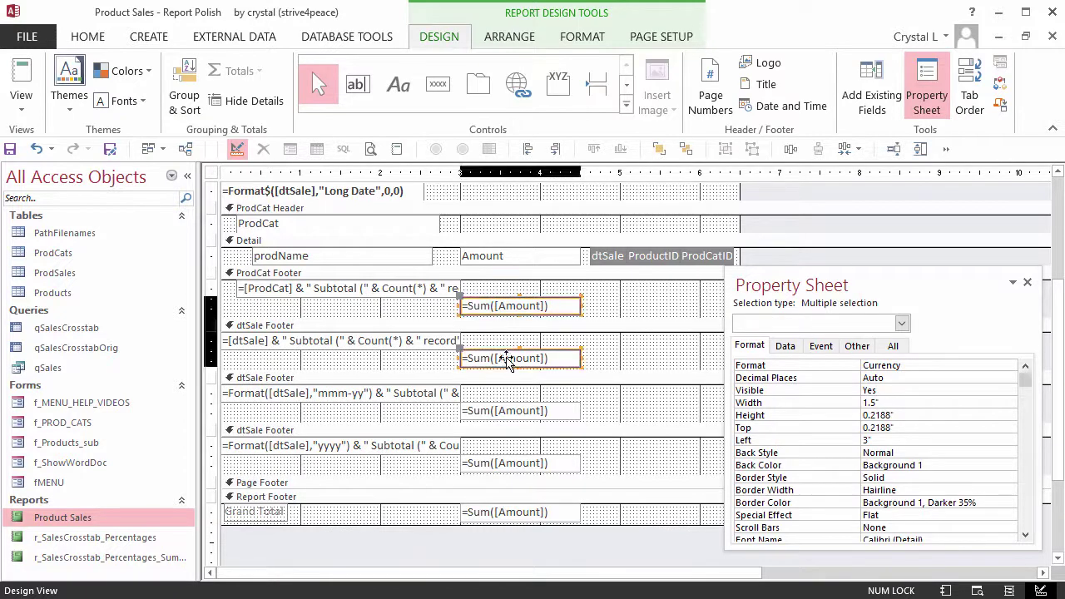
left_click(517, 414, "shift")
left_click(516, 464, "shift")
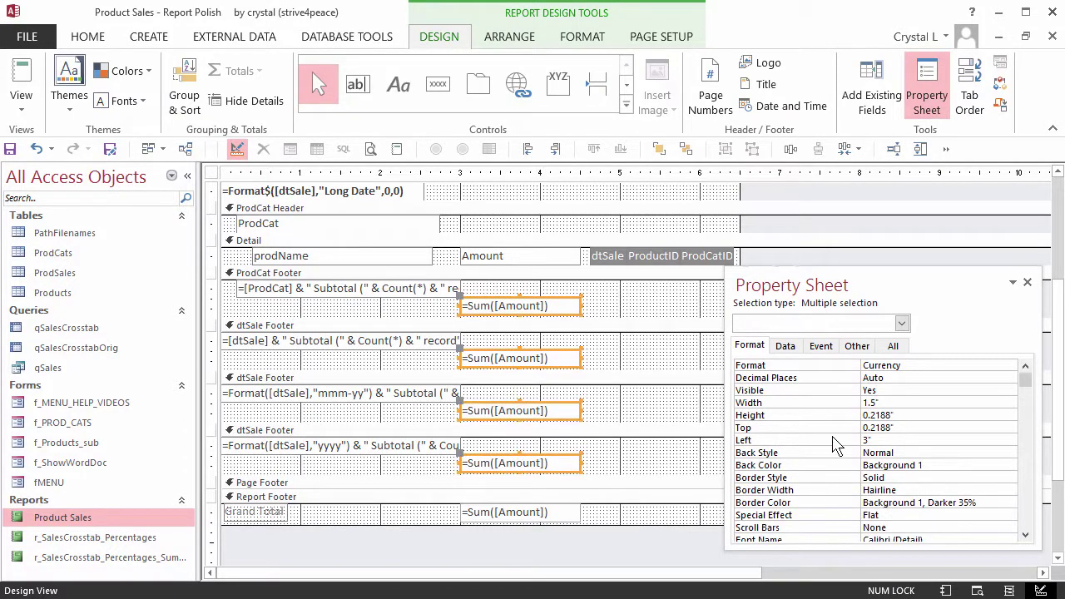
left_click(882, 428)
double_click(882, 428)
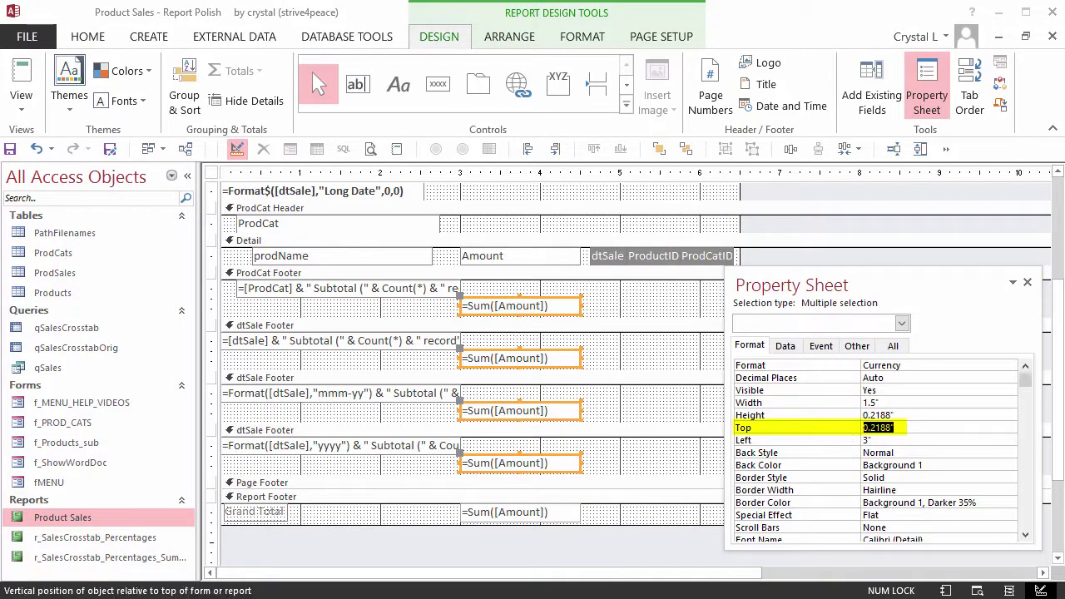
type("0")
key("Return")
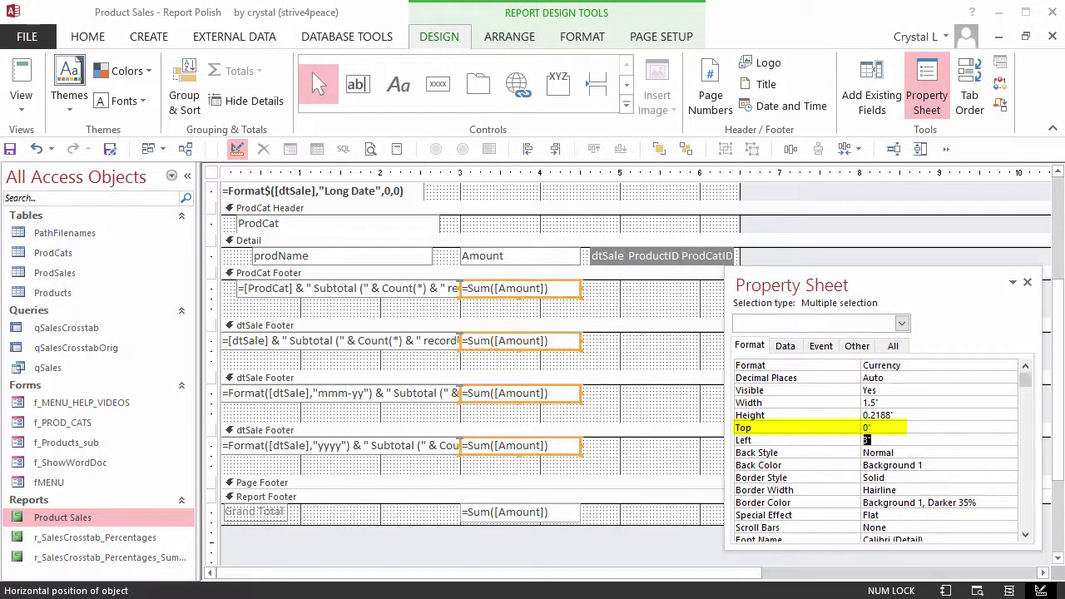
Select the controls in the ProdCat Footer, daily and monthly dtSale Footer rows
left_click(210, 287)
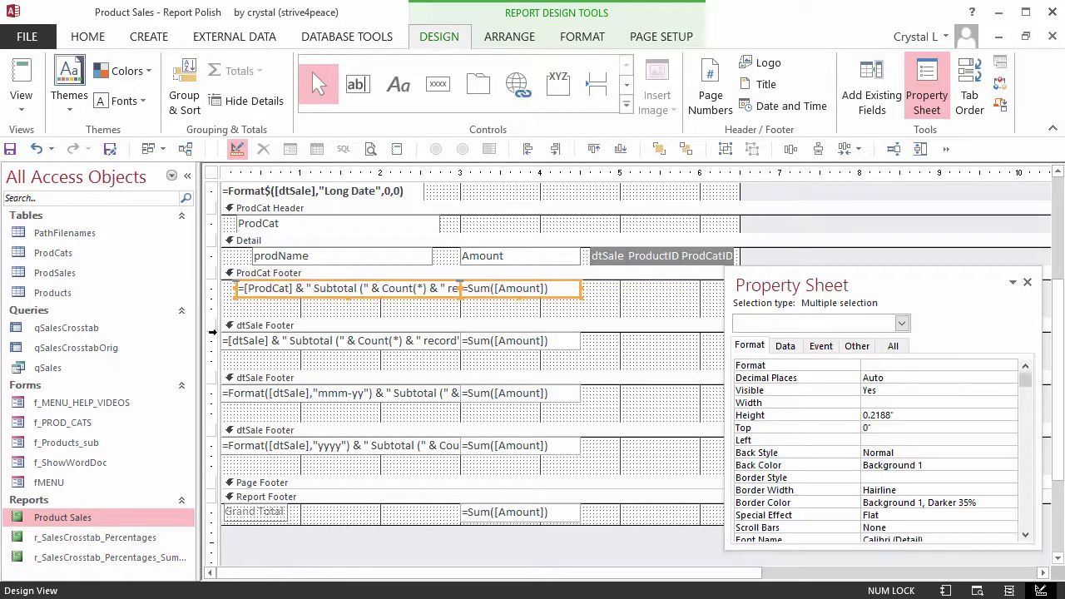
left_click(209, 340, "shift")
left_click(213, 392, "shift")
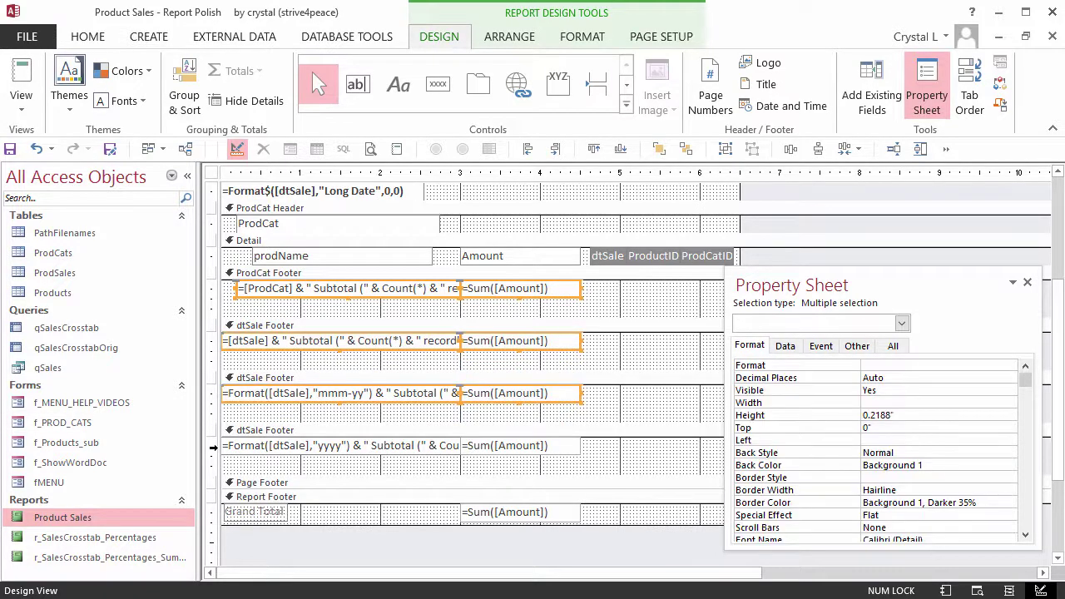
Make the yearly subtotal, Grand Total and ProdCat heading boxes bold along with the selected footers
left_click(213, 446, "shift")
left_click(212, 511, "shift")
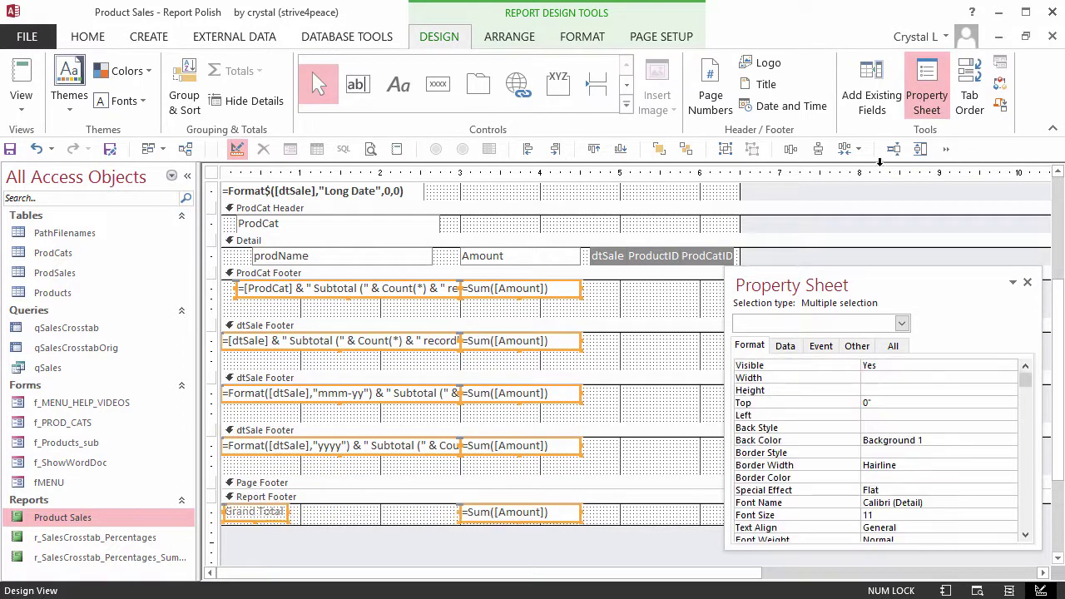
left_click(1057, 175)
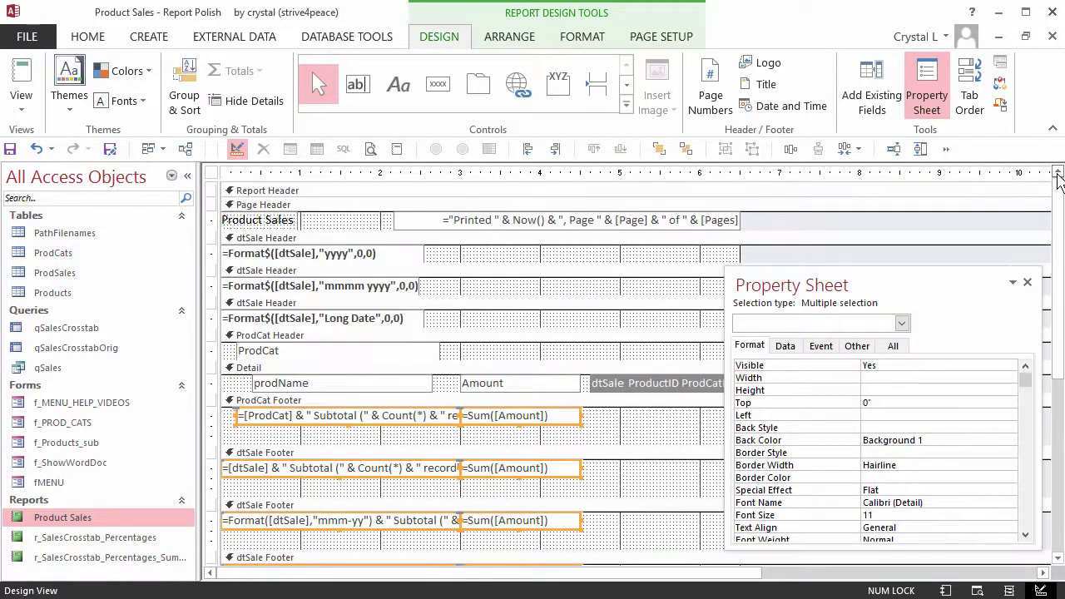
left_click(212, 348, "shift")
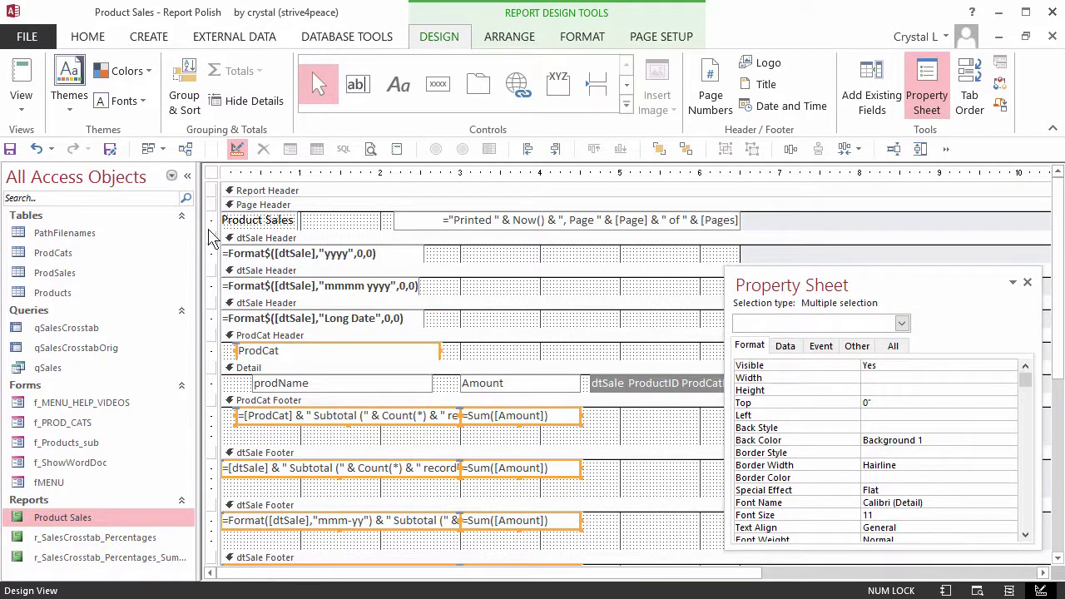
left_click(90, 38)
left_click(794, 86)
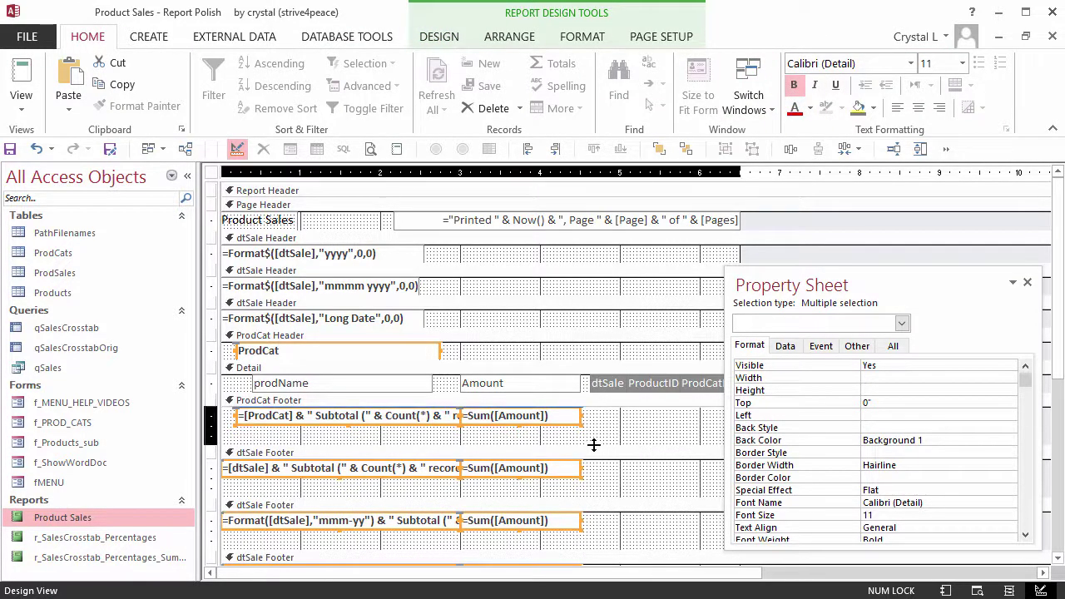
Shorten the ProdCat Footer and dtSale Footer sections
left_click_drag(593, 445, 595, 428)
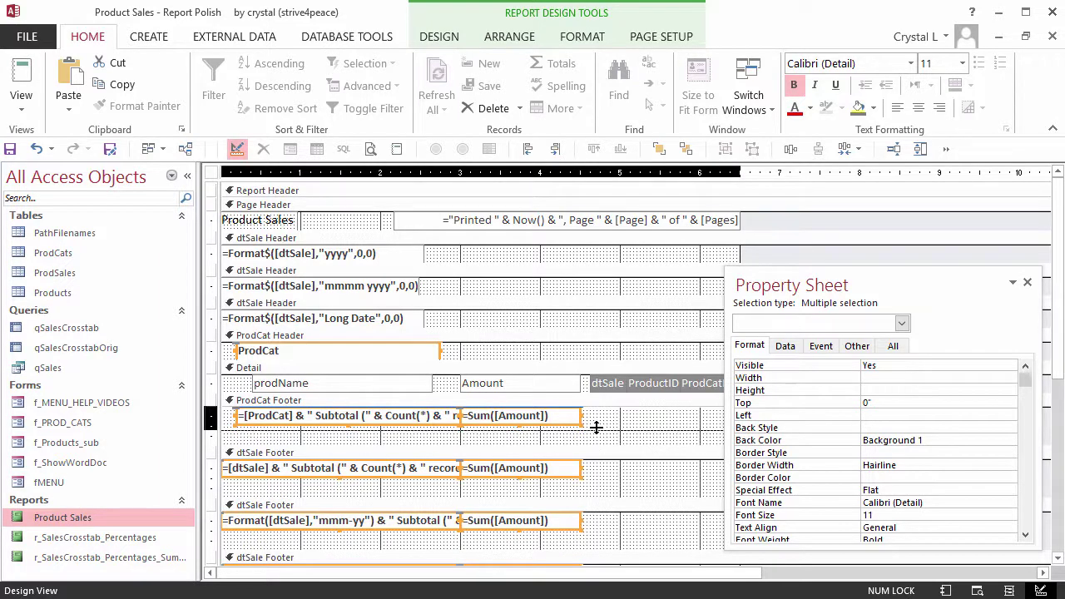
left_click_drag(596, 427, 599, 424)
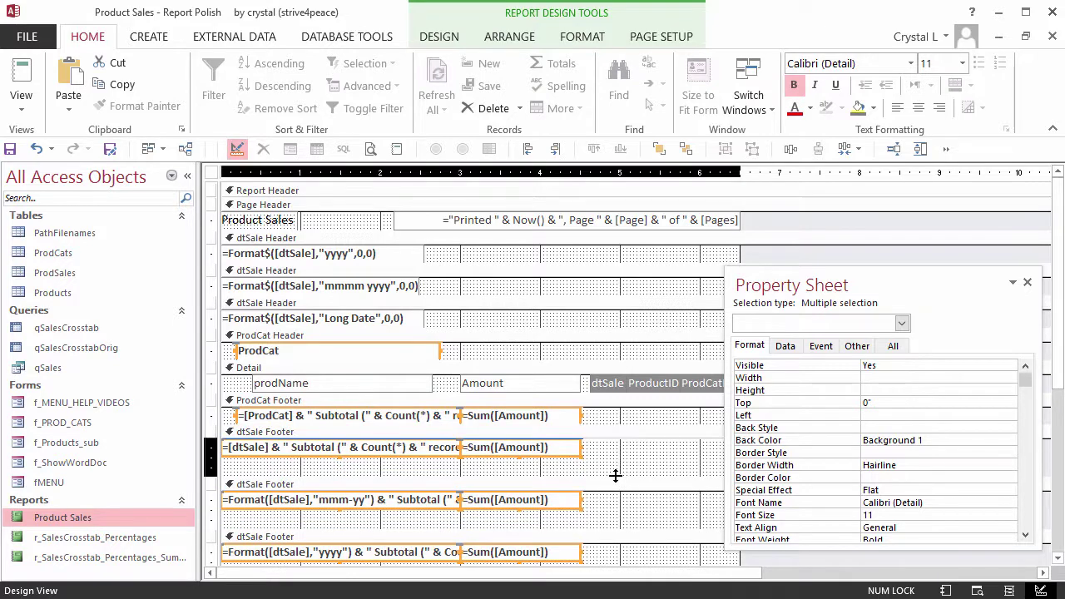
left_click_drag(616, 475, 614, 458)
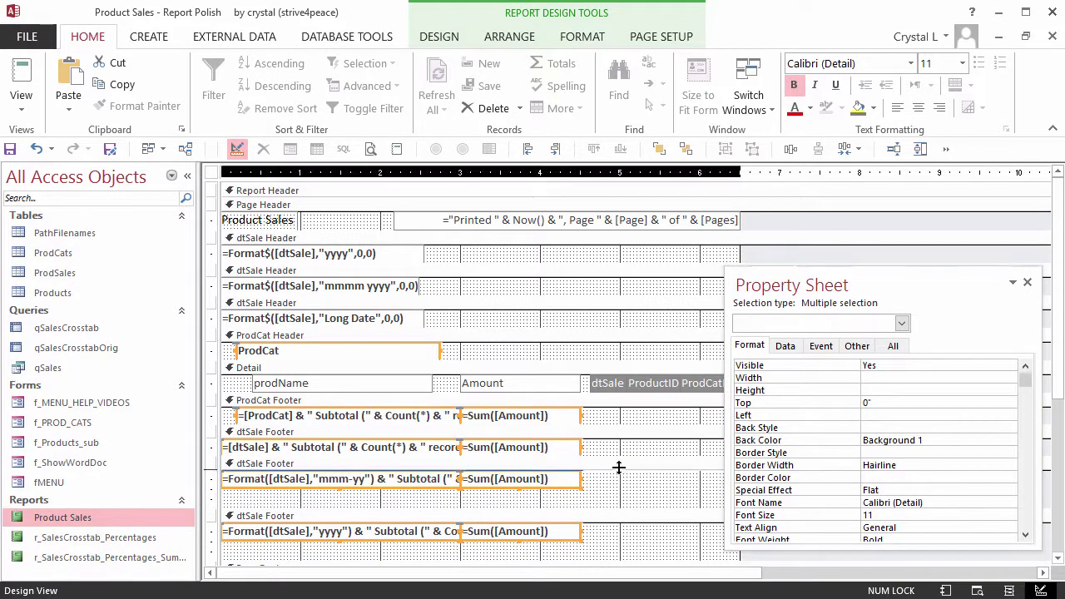
mouse_move(629, 526)
left_mouse_down()
mouse_move(630, 537)
mouse_move(629, 516)
left_mouse_up()
Preview the Product Sales report in Print Preview
left_click(25, 86)
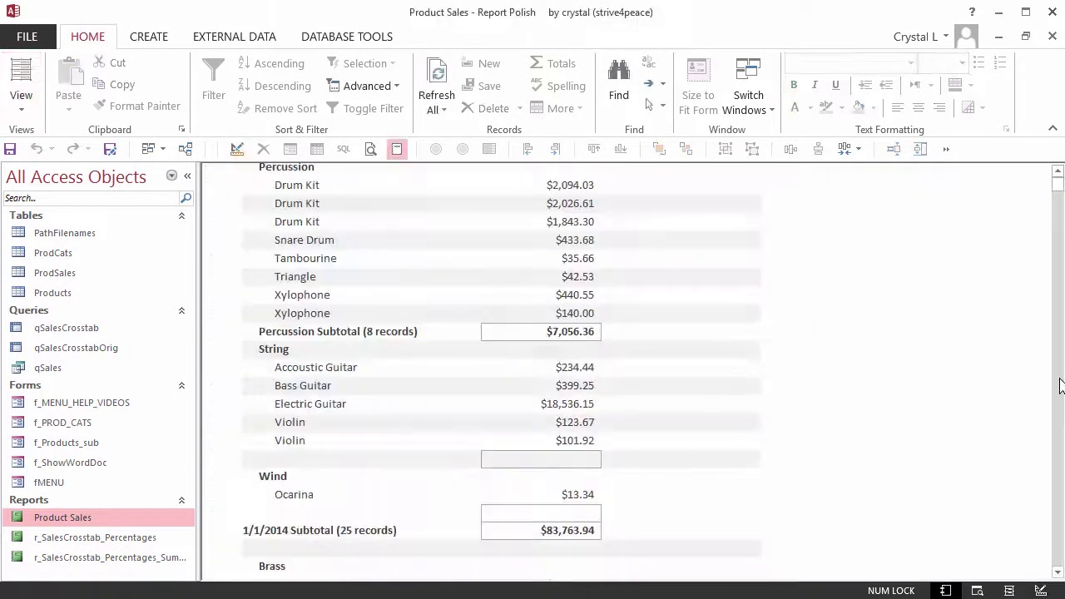
left_click(20, 108)
left_click(35, 180)
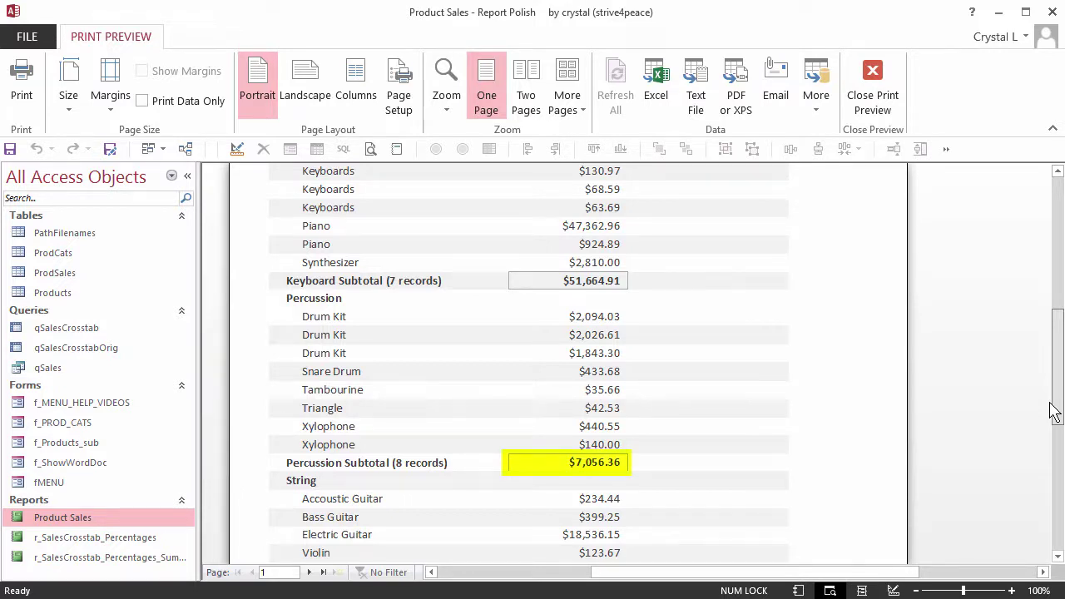
Make the ProdCat Footer section slightly taller and preview the report again
left_click(237, 150)
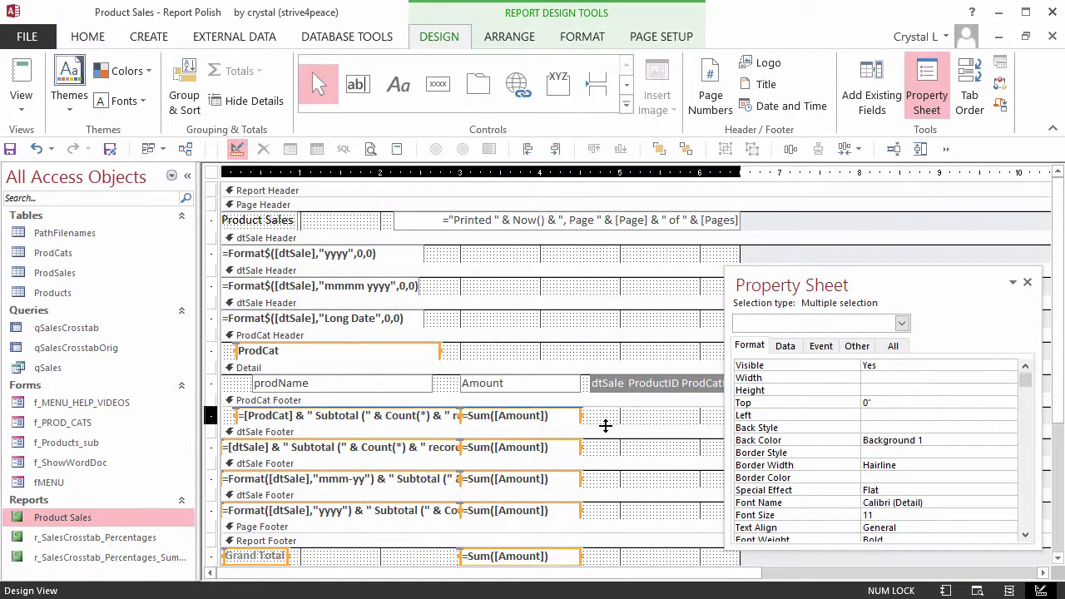
left_click_drag(605, 427, 604, 537)
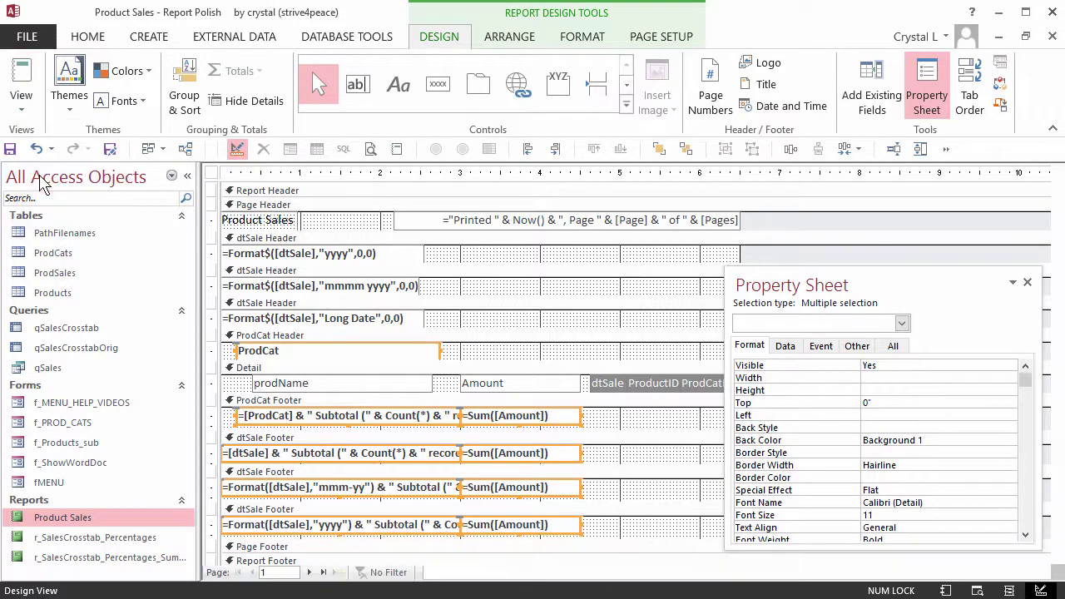
left_click(976, 590)
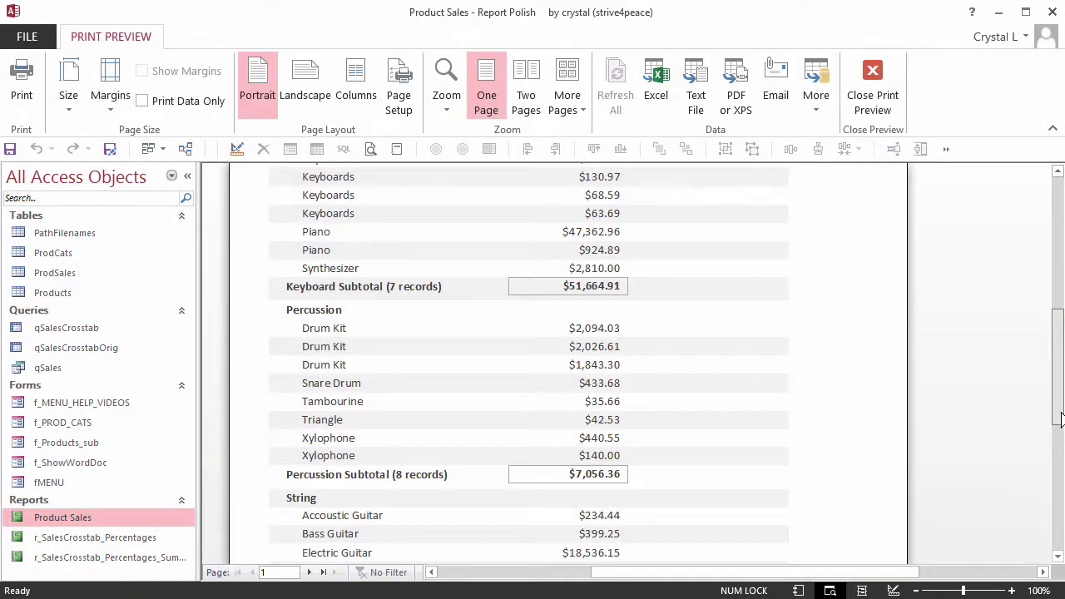
left_click_drag(1059, 422, 1054, 488)
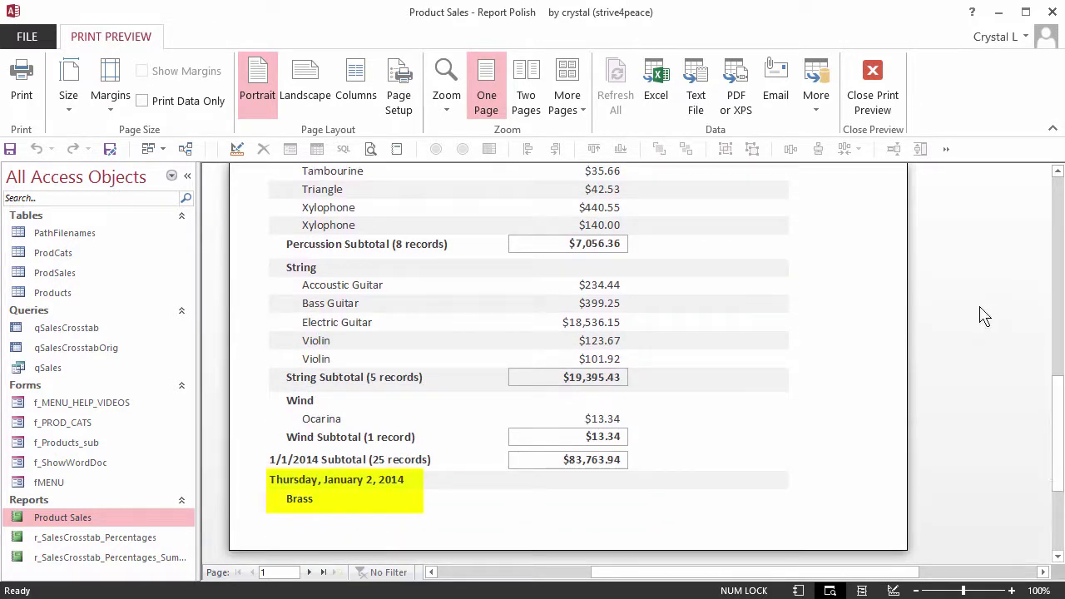
Keep header and first record together on one page for the yearly and monthly dtSale groupings
left_click(872, 76)
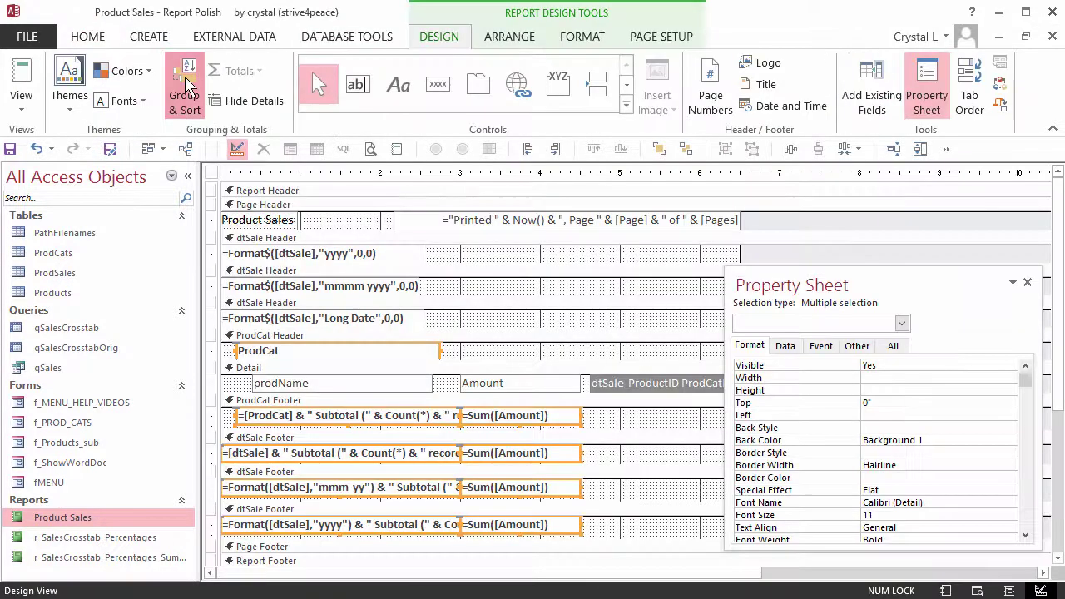
left_click(185, 77)
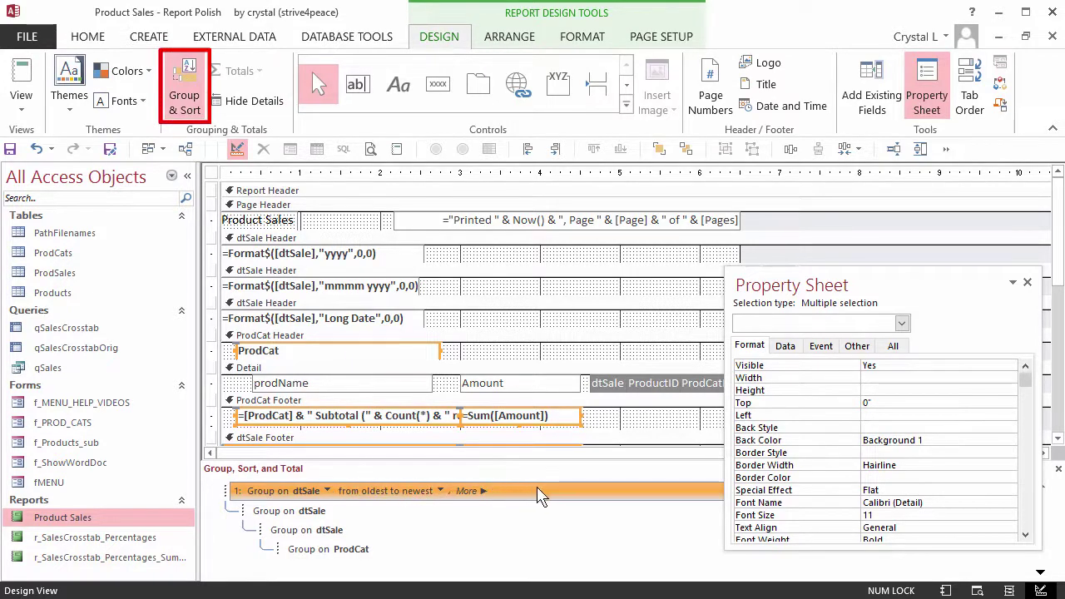
left_click(1028, 282)
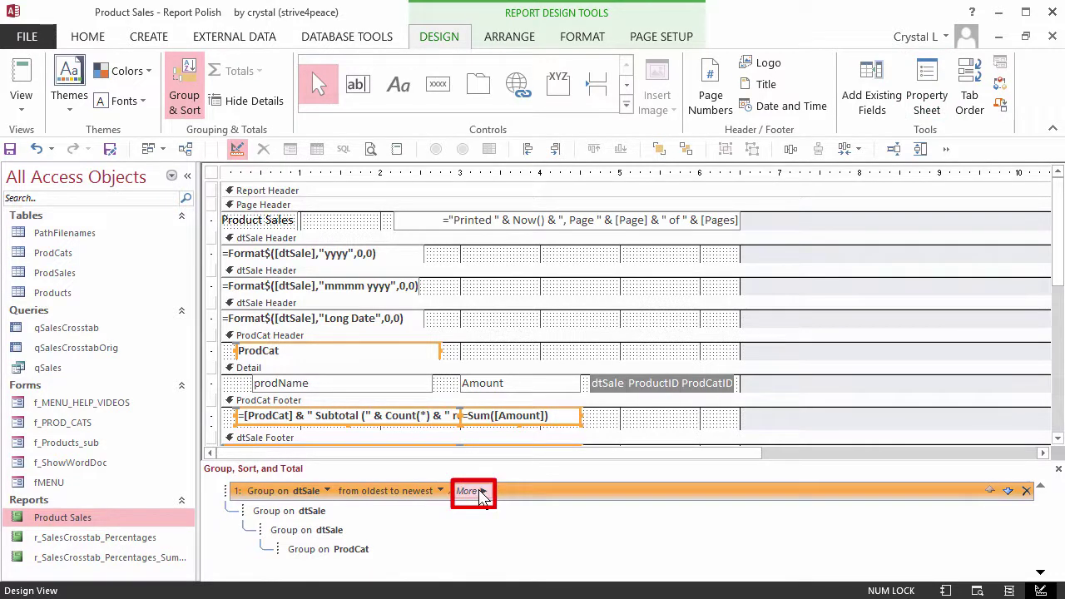
left_click(480, 492)
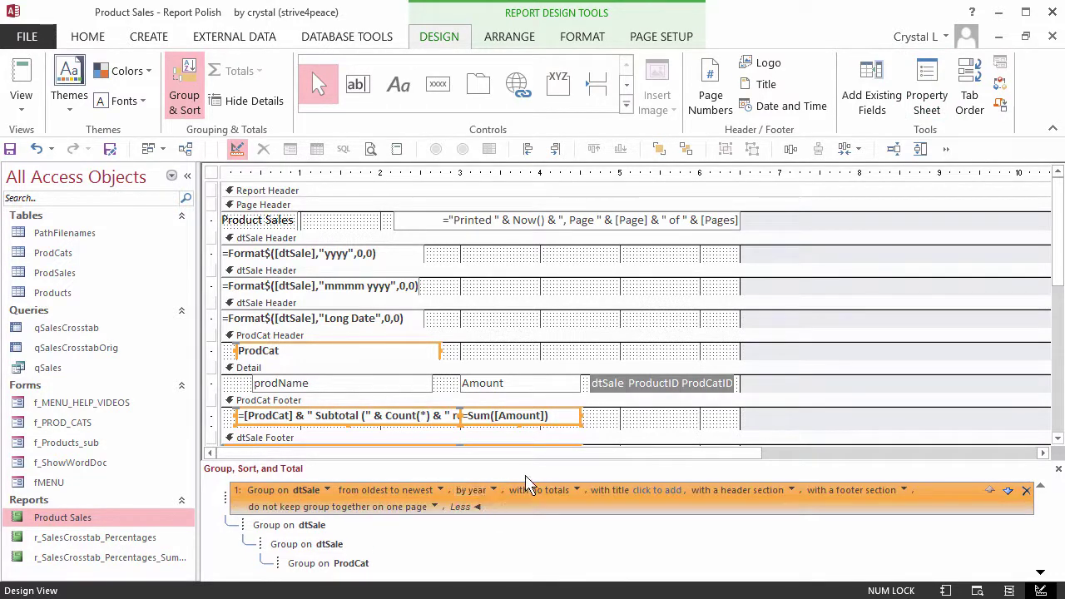
left_click(434, 507)
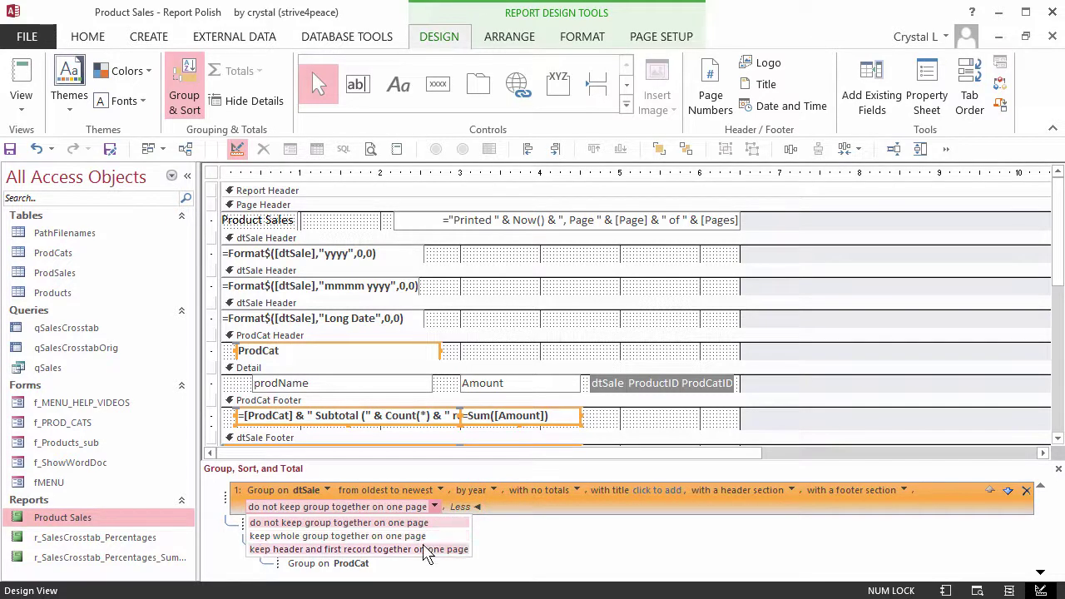
left_click(425, 549)
left_click(307, 531)
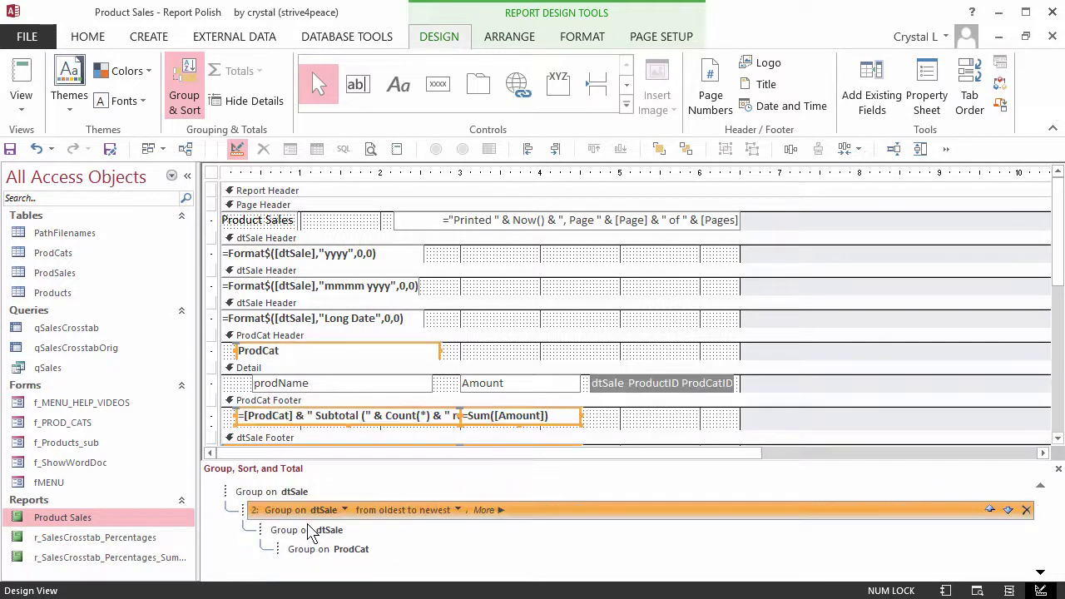
left_click(490, 510)
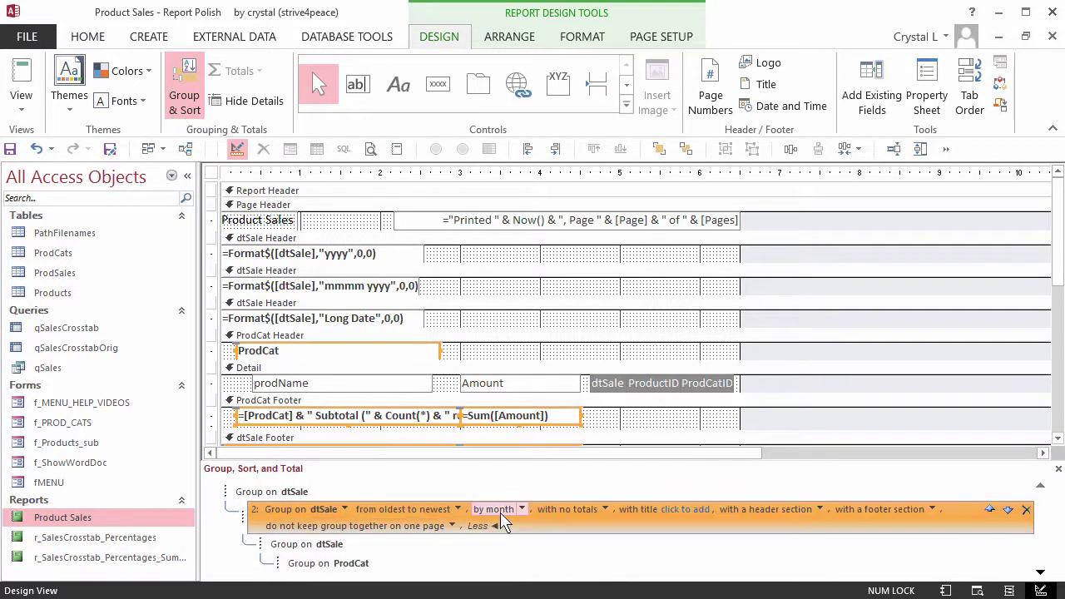
left_click(452, 525)
left_click(466, 572)
Apply the same keep-together setting to the daily dtSale and ProdCat groupings
left_click(325, 544)
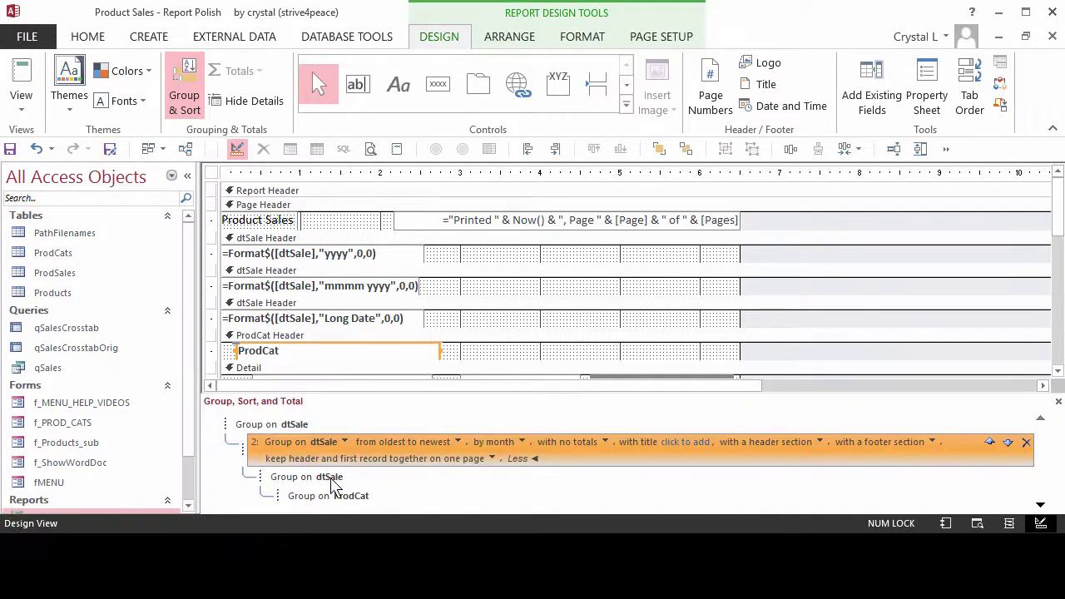
left_click(509, 464)
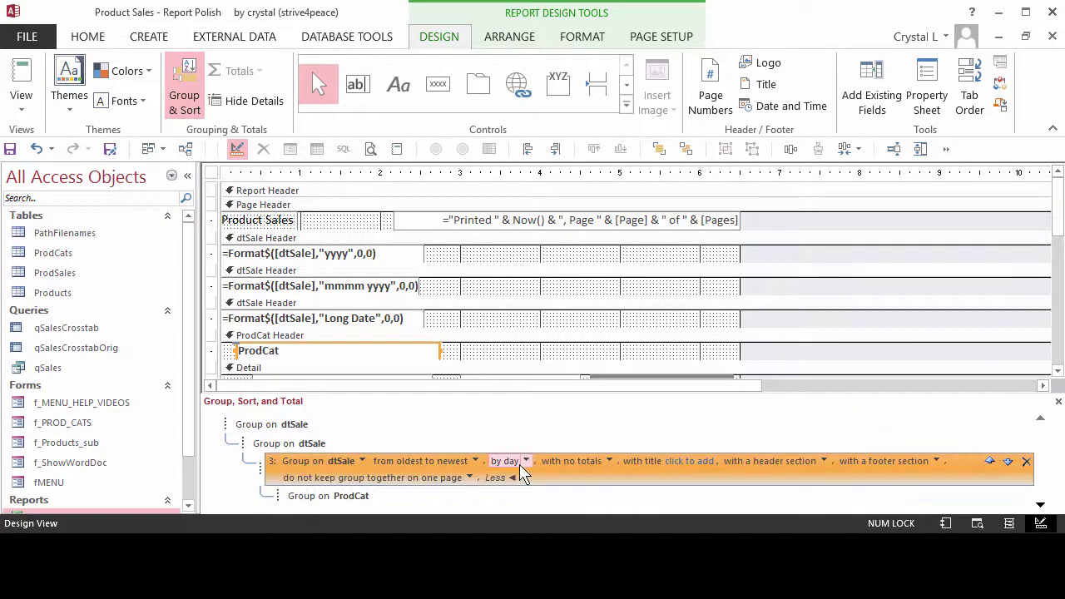
left_click(468, 477)
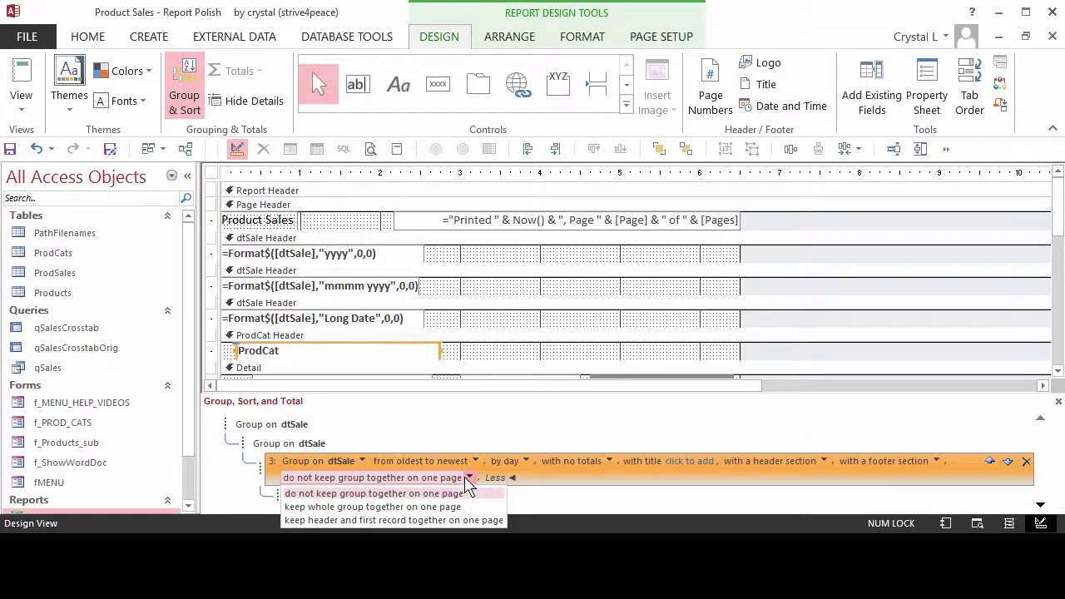
left_click(456, 524)
left_click(366, 497)
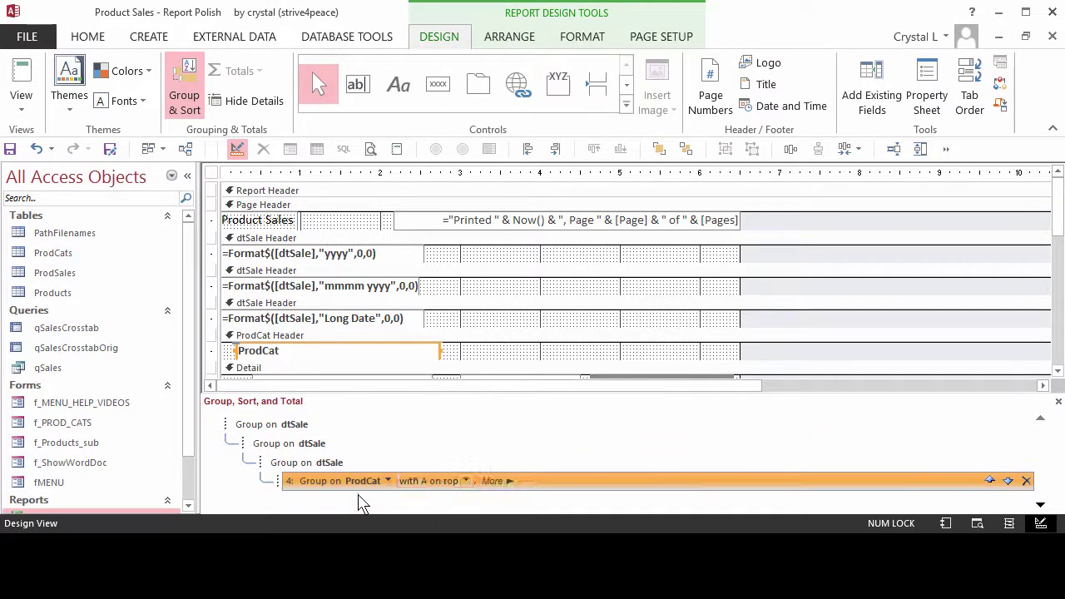
left_click(492, 481)
left_click(487, 498)
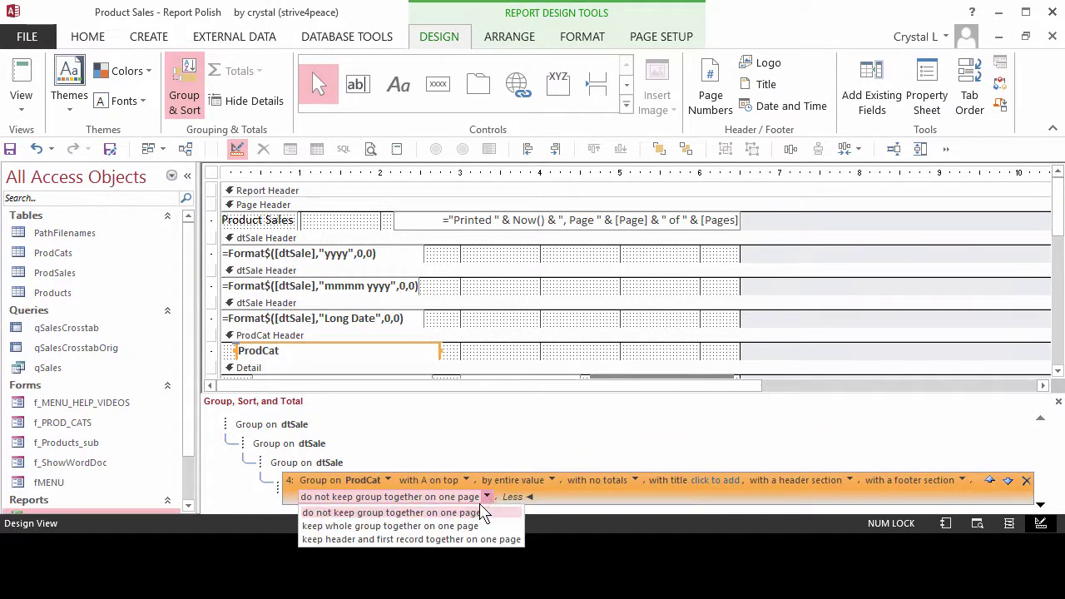
left_click(463, 538)
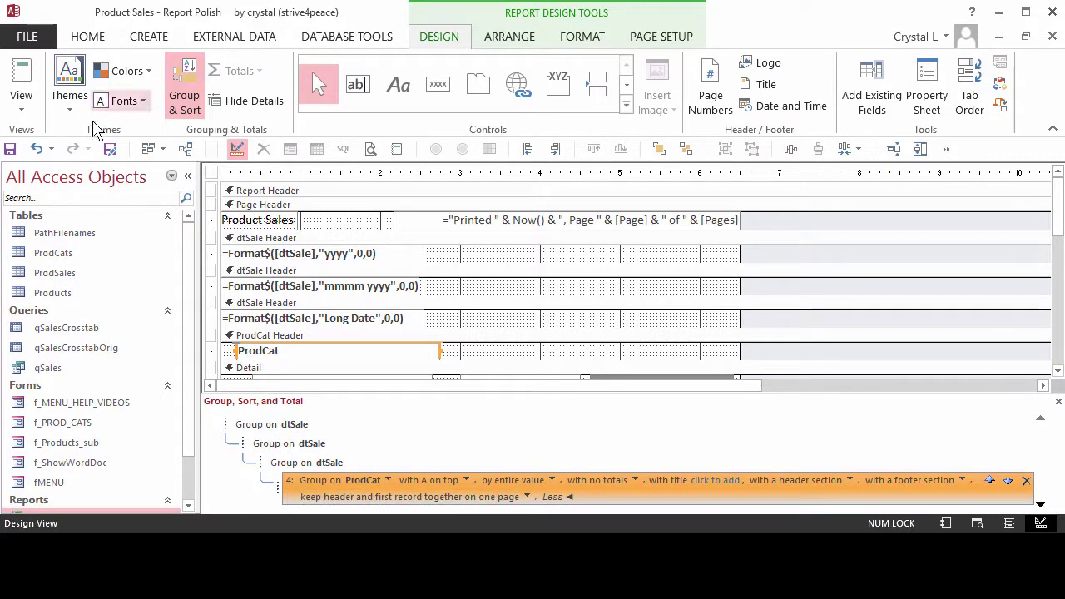
Page through the Print Preview to the last page's subtotals and $28,429,974.16 Grand Total
left_click(23, 105)
left_click(72, 176)
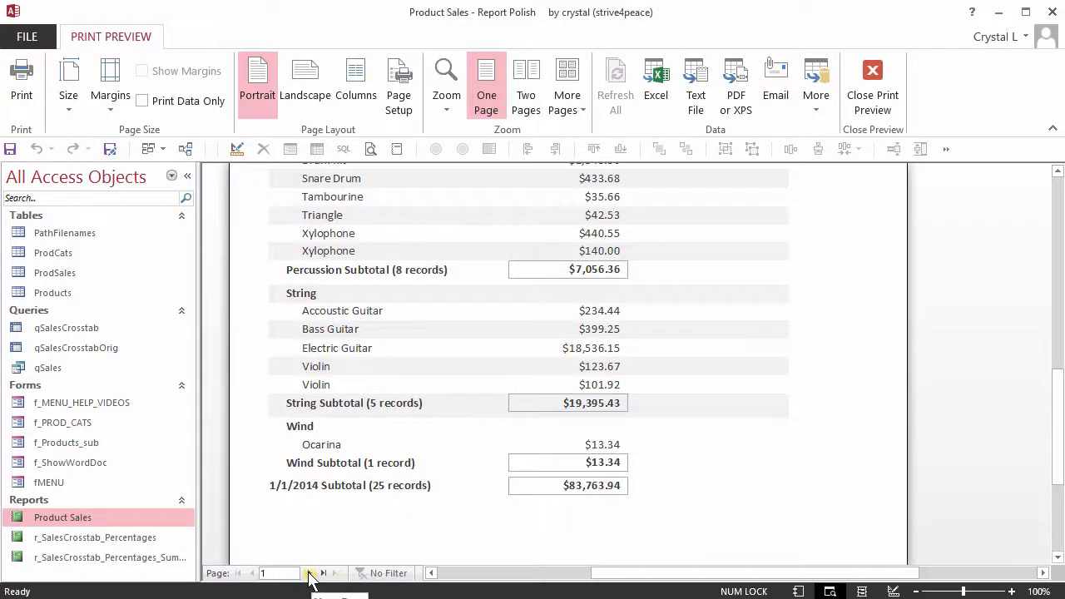
left_click(309, 572)
left_click(1056, 212)
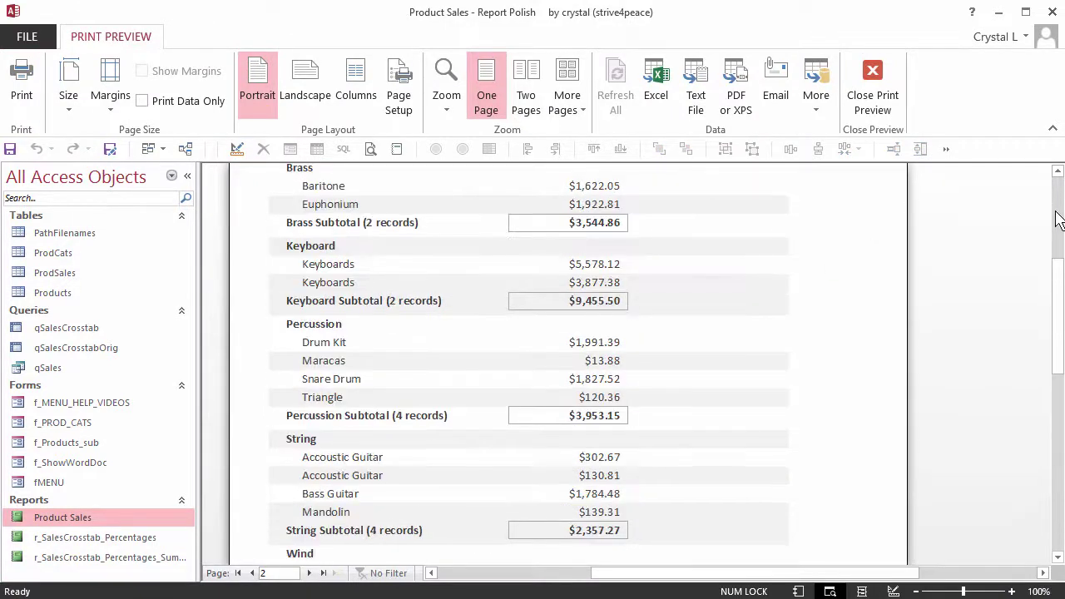
left_click(1058, 243)
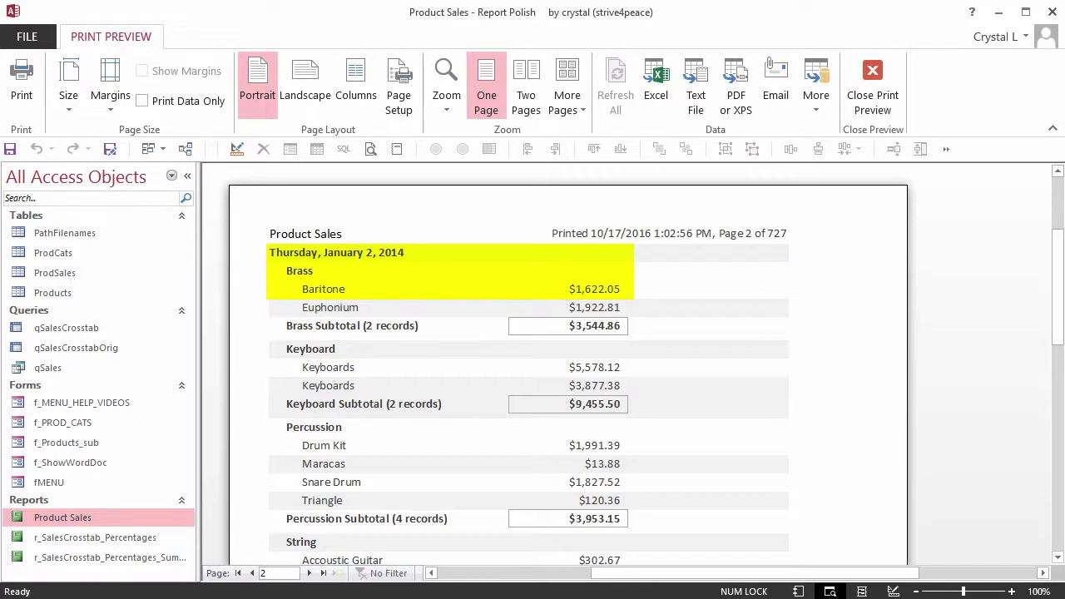
key("End")
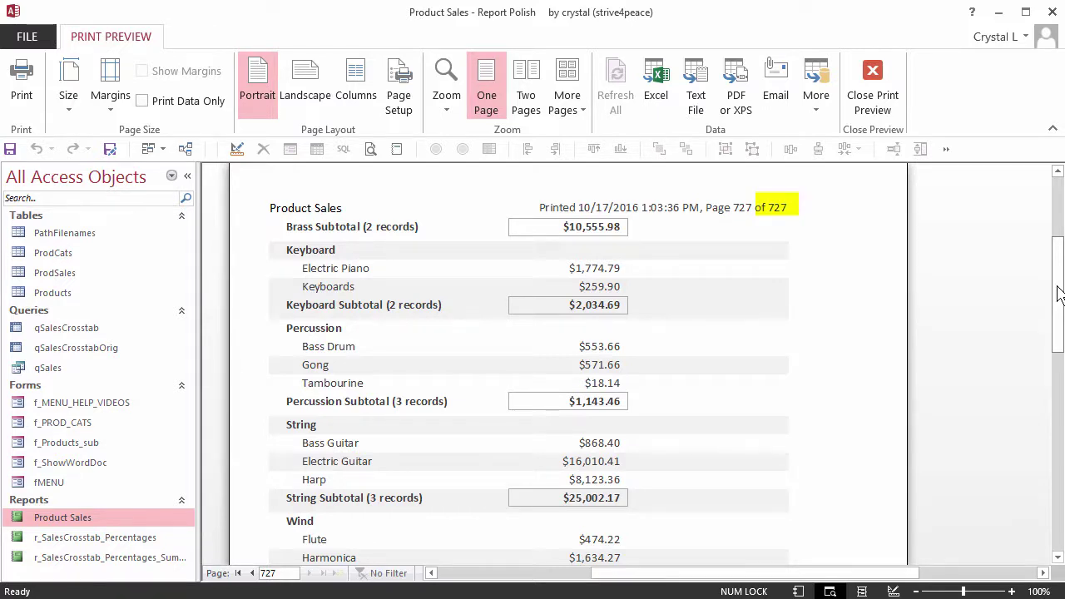
left_click_drag(1057, 293, 1052, 347)
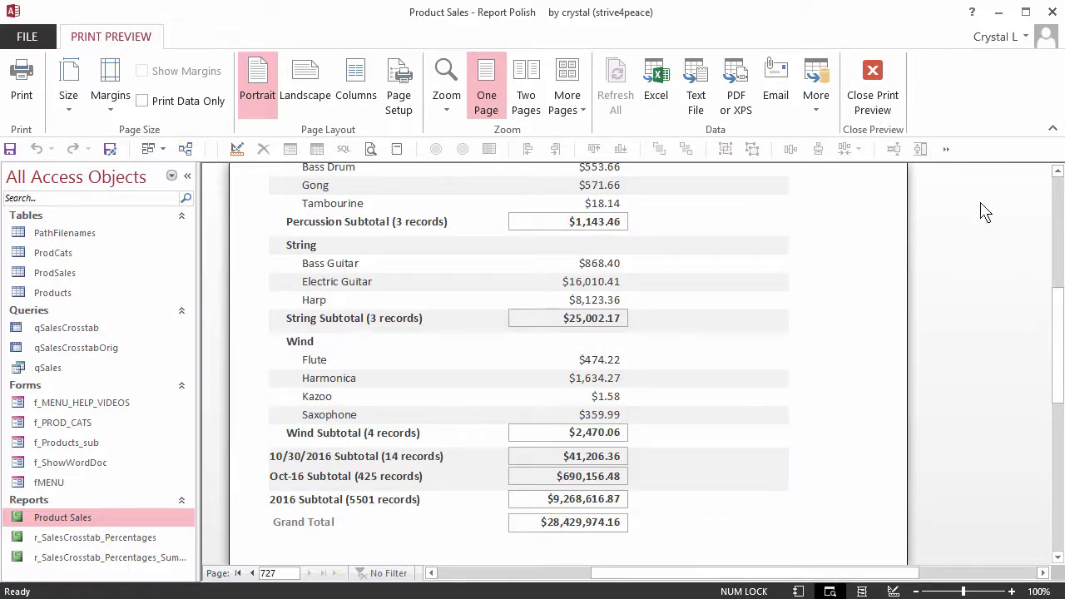
Back in Design view, set the ProdCat Header back colour to light aqua #EDF7F9 with an alternate colour
left_click(871, 74)
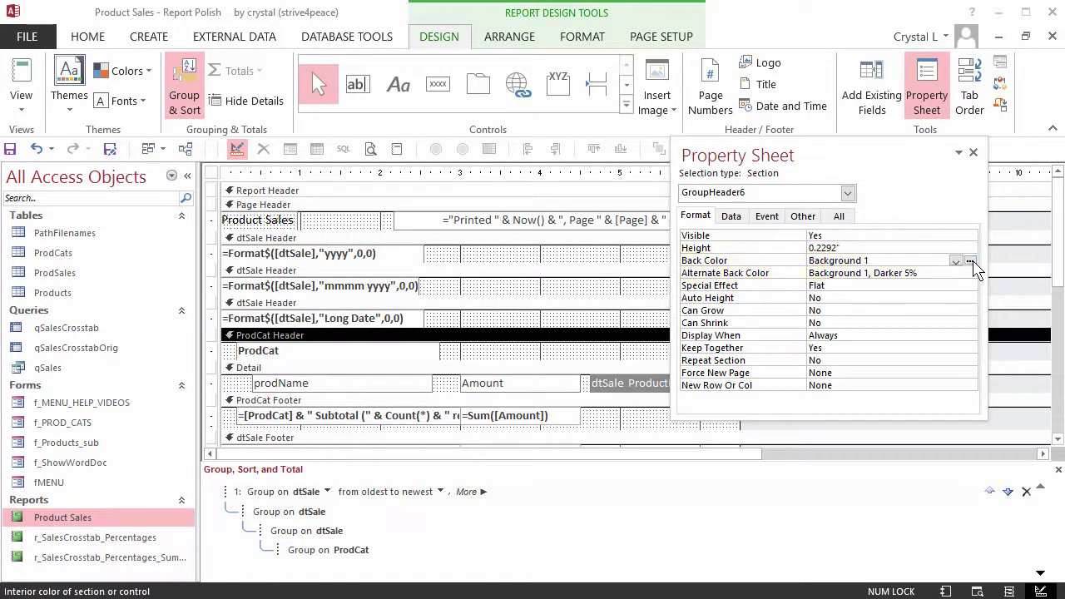
left_click(955, 261)
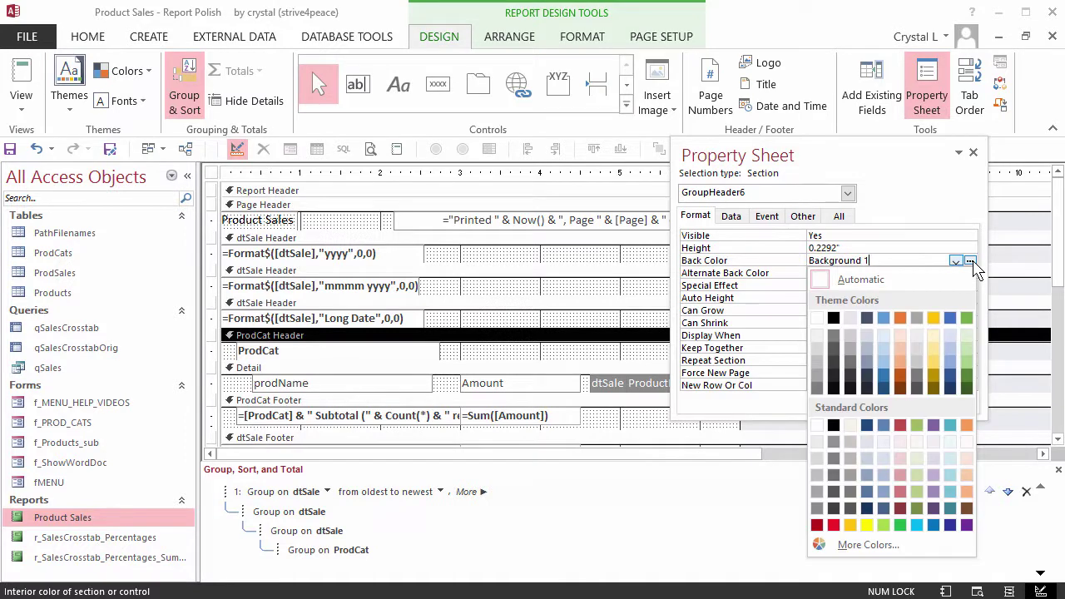
left_click(949, 442)
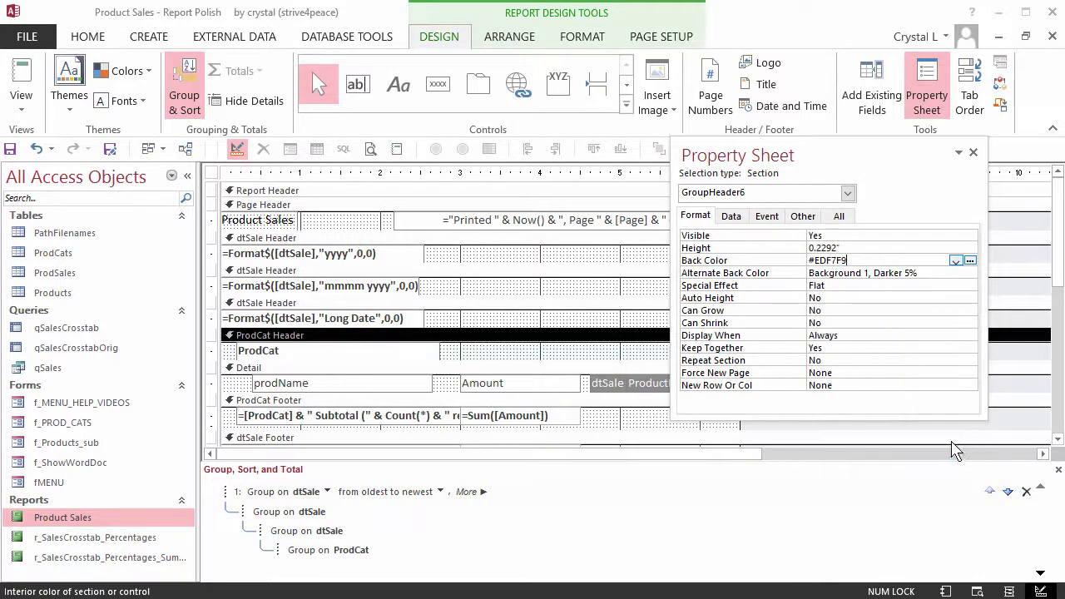
left_click(930, 272)
left_click(955, 273)
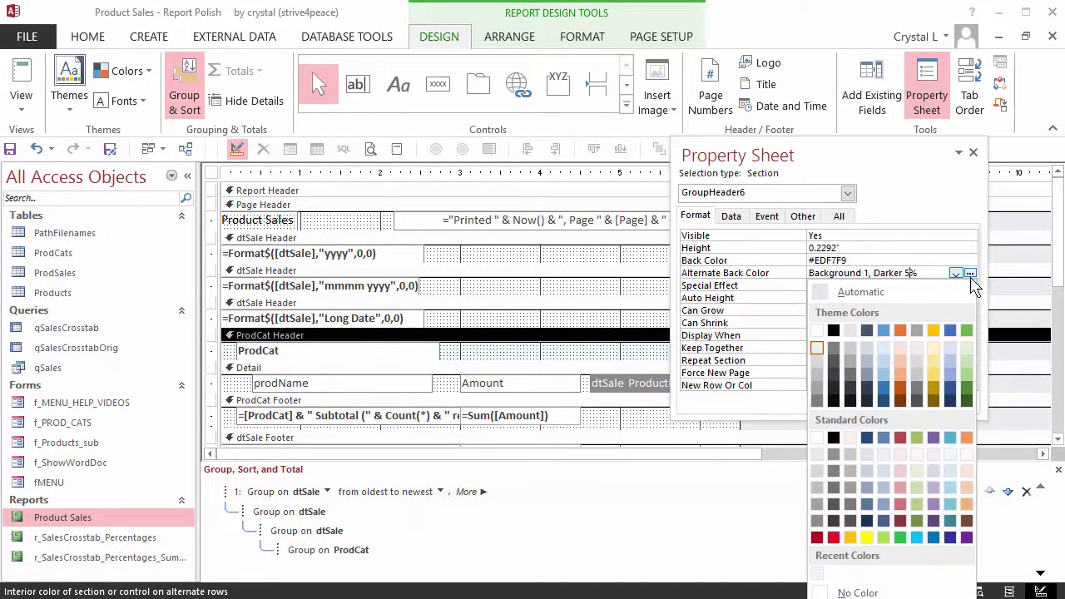
left_click(950, 471)
Give the ProdCat Footer back colour #EDF7F9 alternating with #D1EAF0
left_click(521, 413)
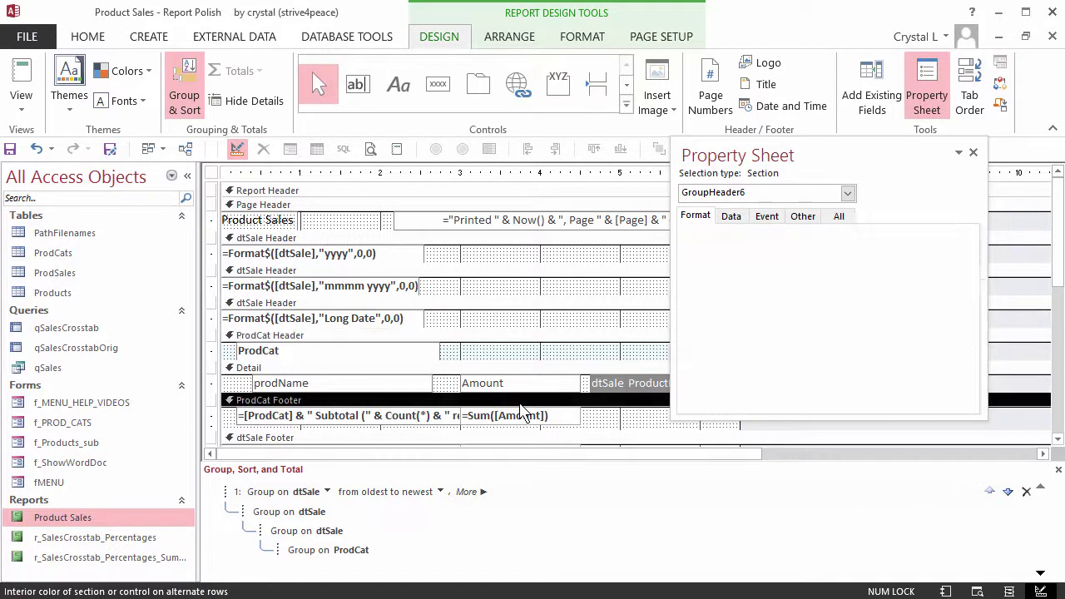
left_click(955, 260)
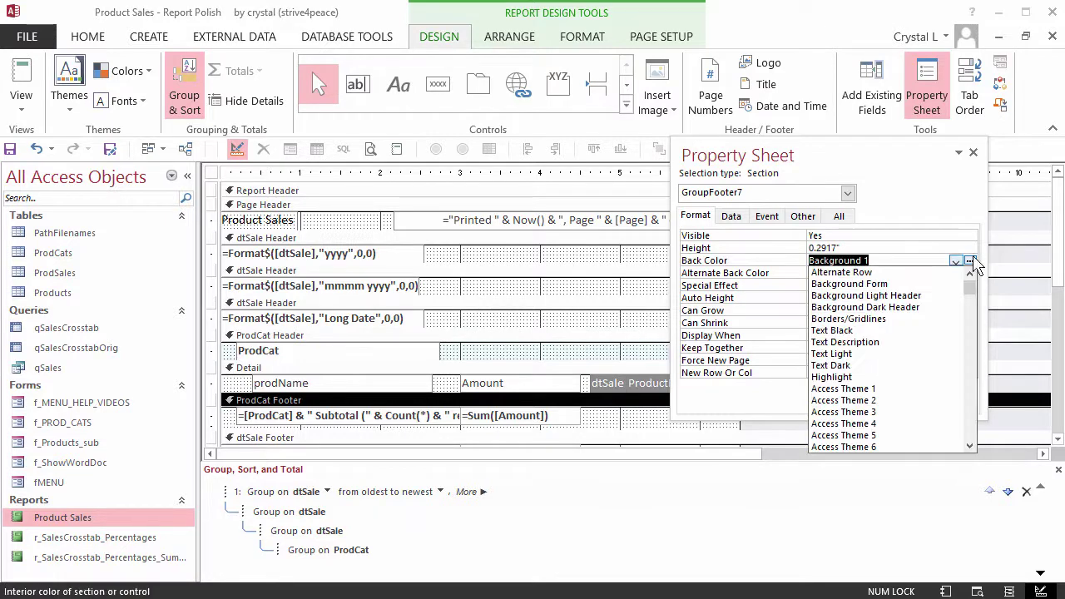
left_click(969, 261)
left_click(969, 261)
left_click(953, 447)
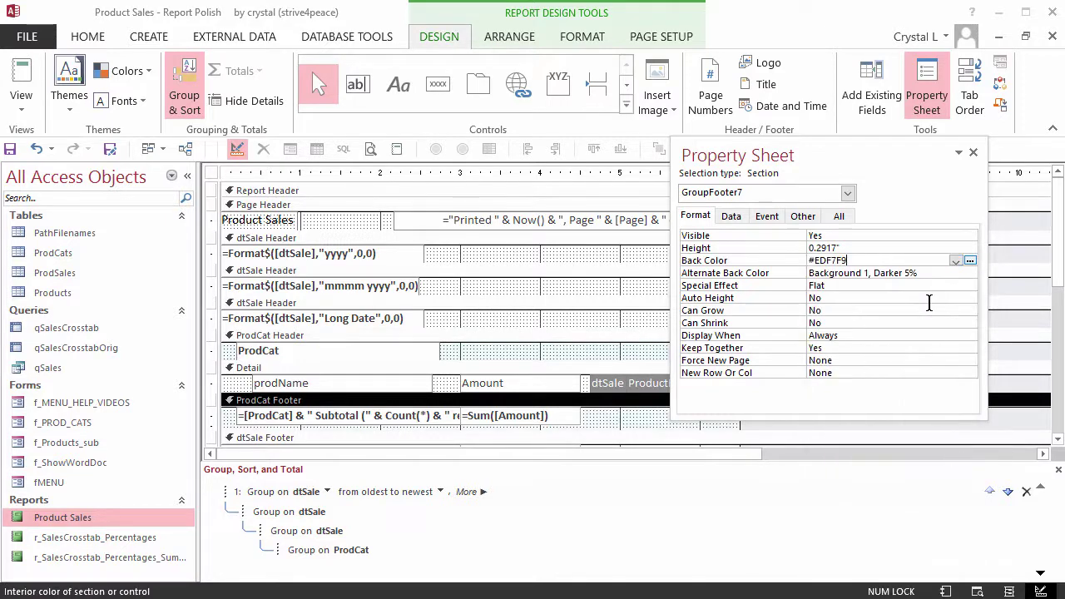
left_click(967, 274)
left_click(969, 273)
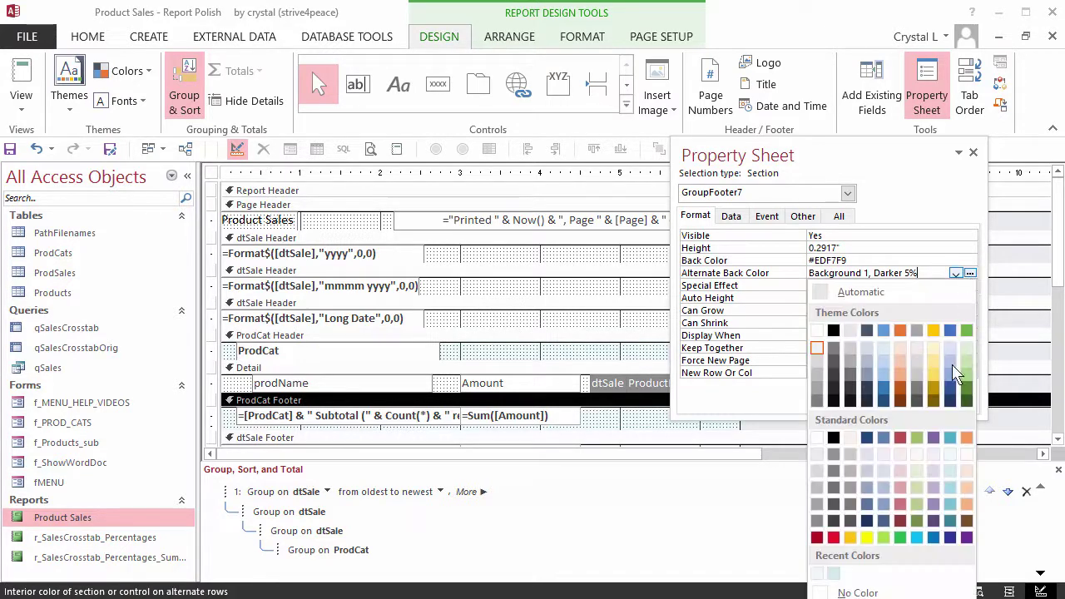
left_click(950, 470)
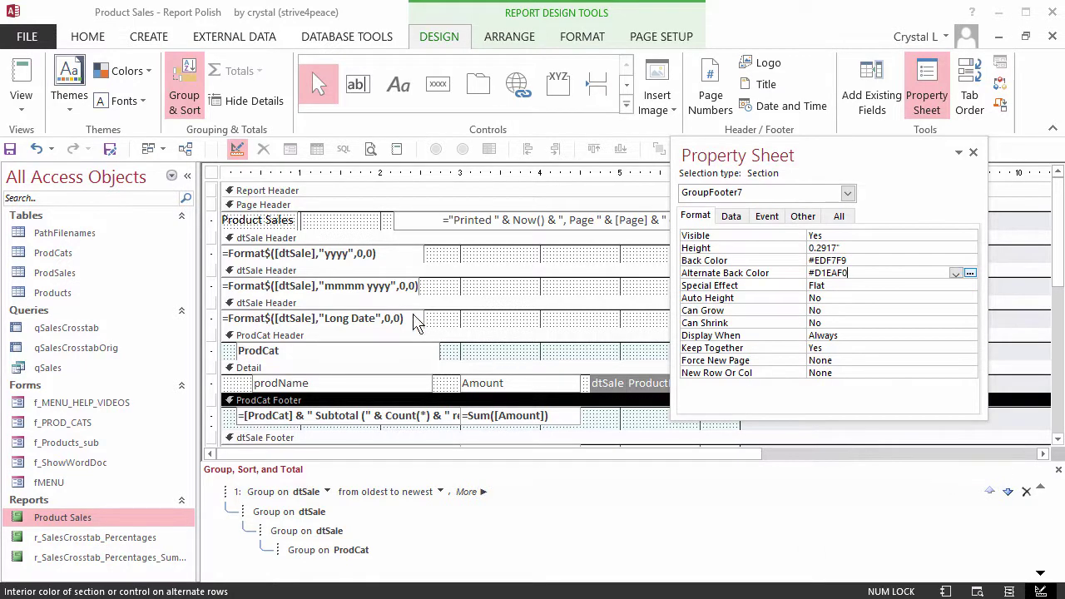
Give the Long Date dtSale Header back colour #FEFBF8 alternating with #FCE6D4
left_click(375, 305)
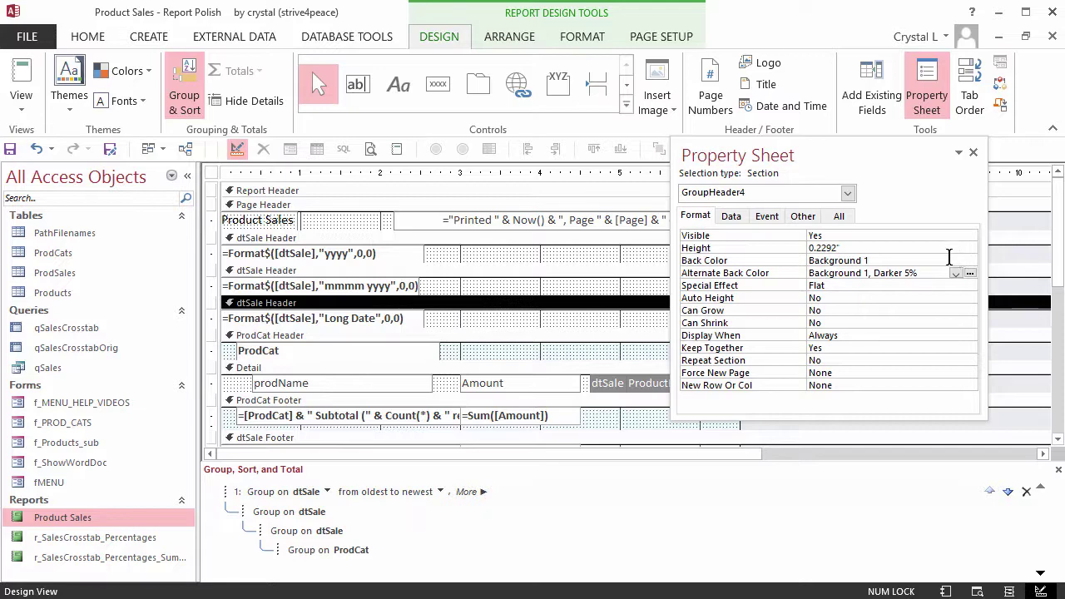
left_click(956, 261)
left_click(970, 261)
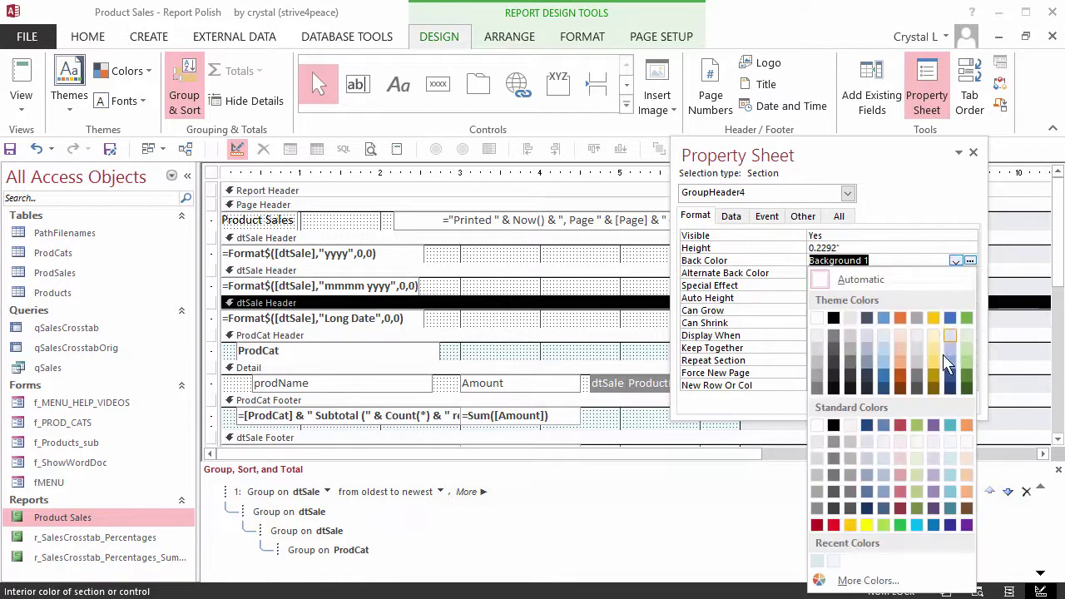
left_click(965, 438)
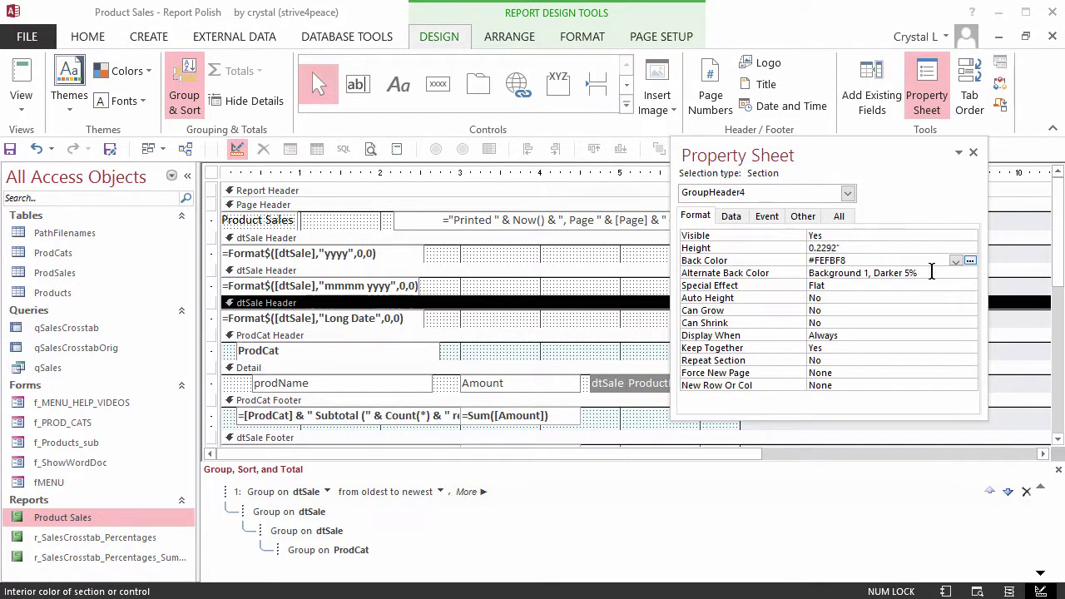
left_click(932, 272)
left_click(956, 272)
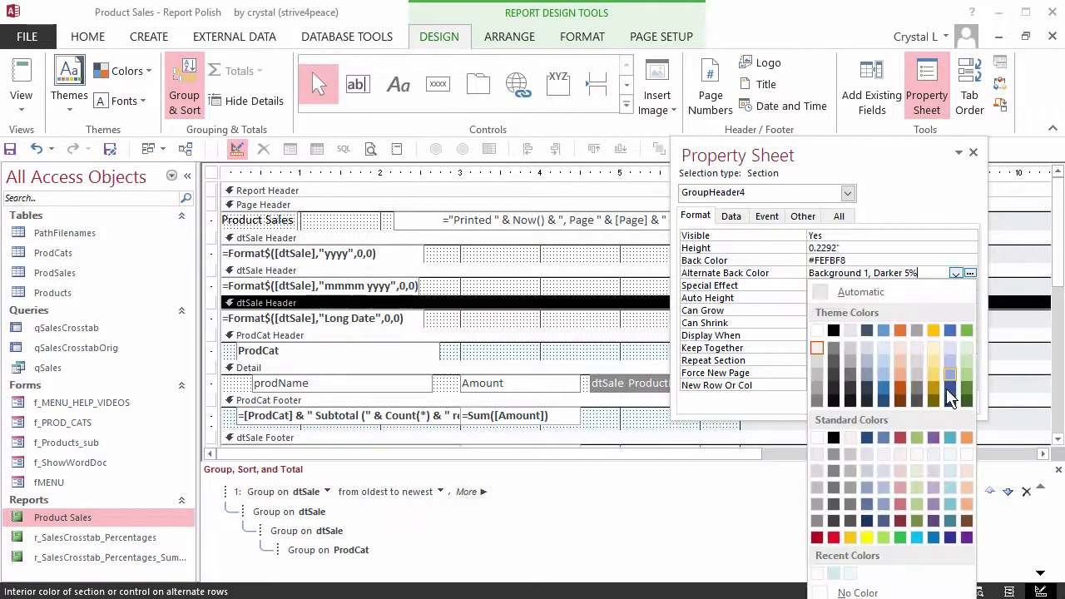
left_click(968, 470)
Close the grouping pane and give the first dtSale Footer back colour #FEFBF8 alternating with #FCE6D4
left_click(1058, 470)
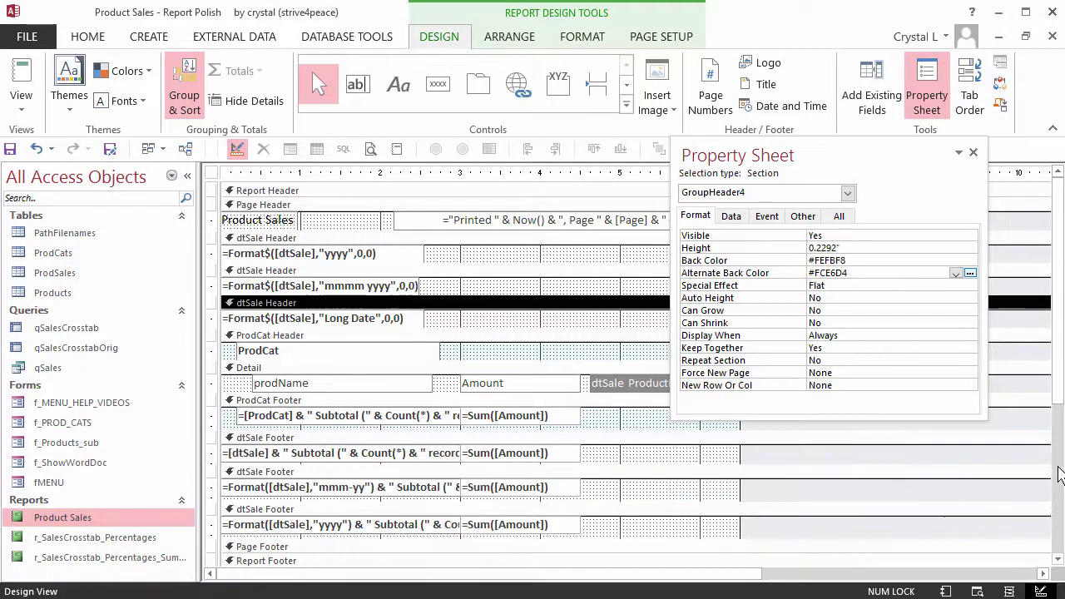
left_click(527, 439)
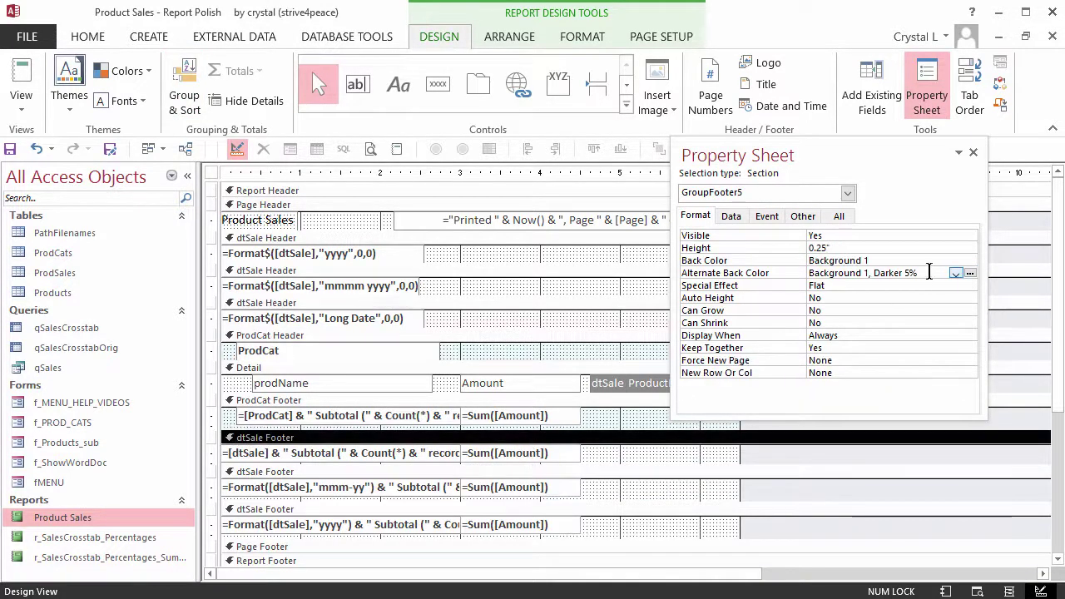
left_click(924, 259)
left_click(956, 260)
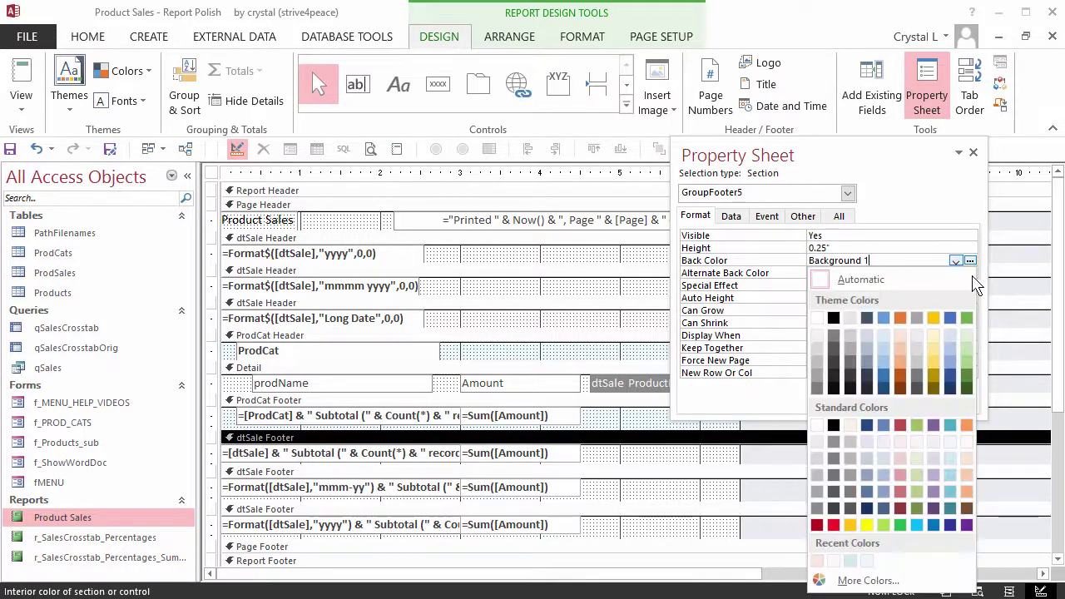
left_click(966, 442)
left_click(948, 273)
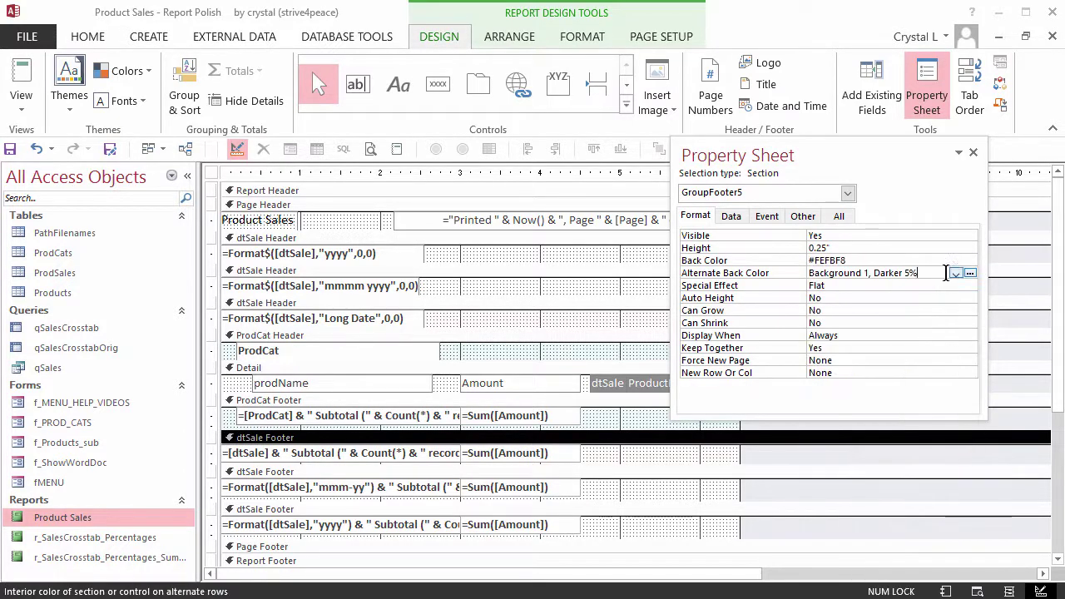
left_click(957, 274)
left_click(964, 476)
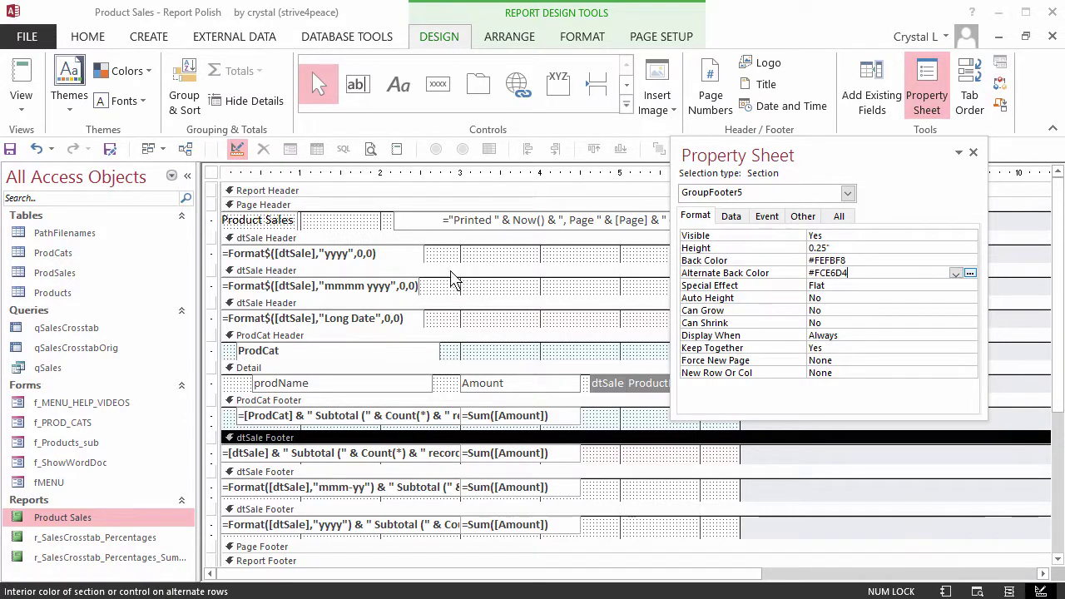
Give the month-level dtSale Header back colour #EFF2F7 alternating with #D6DFEC
left_click(453, 273)
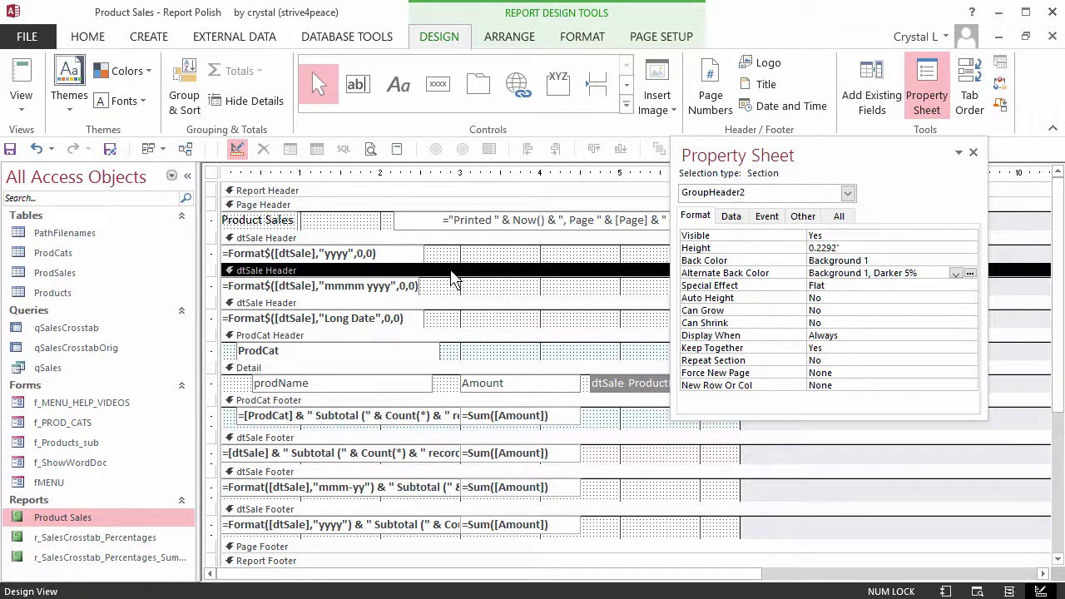
left_click(955, 260)
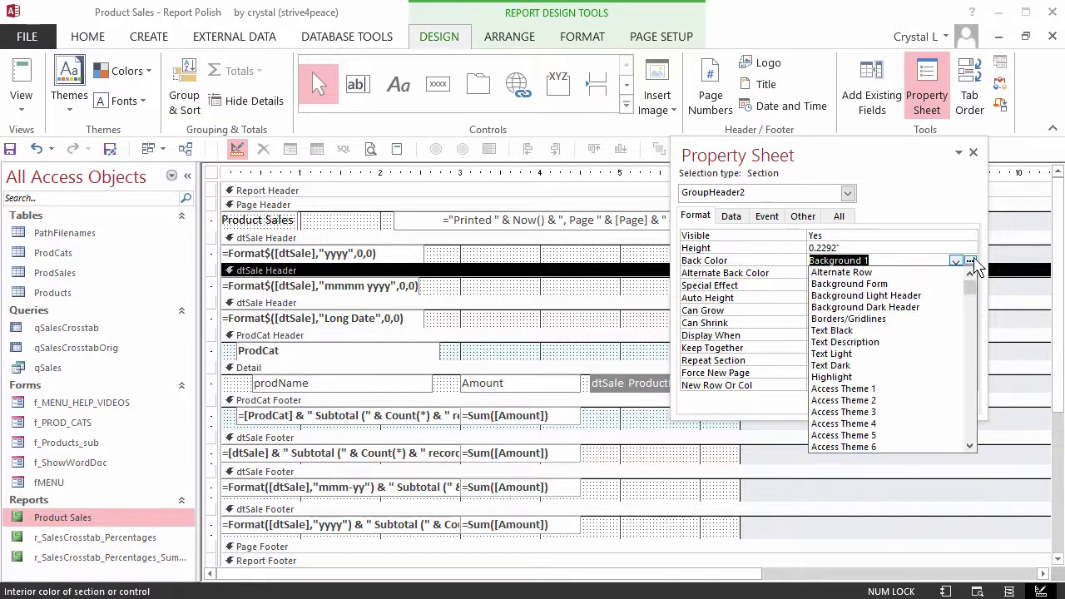
left_click(955, 261)
left_click(970, 261)
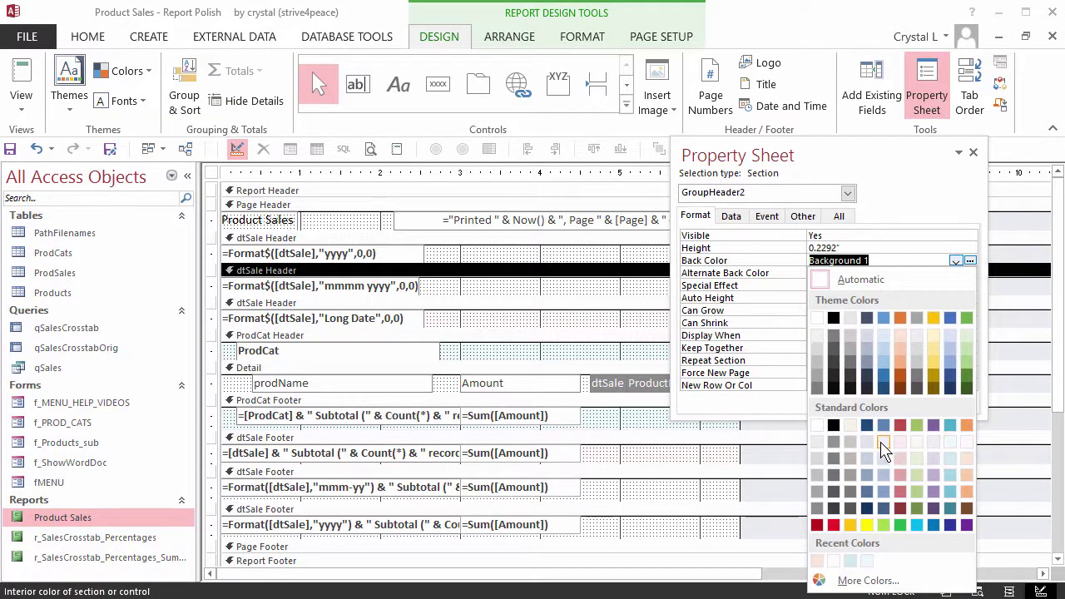
left_click(883, 442)
left_click(873, 273)
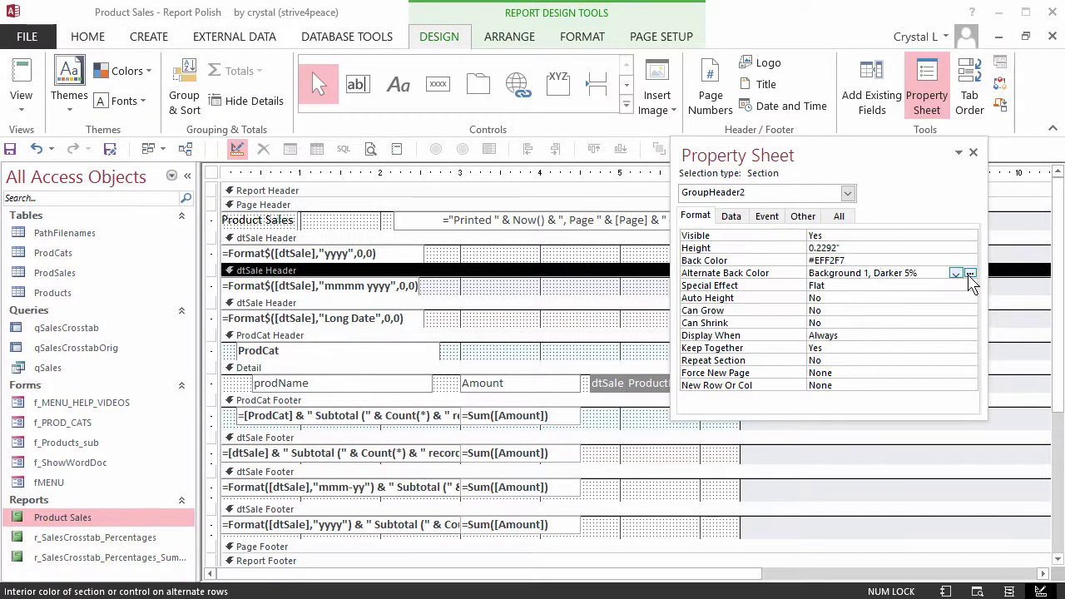
left_click(970, 273)
left_click(882, 470)
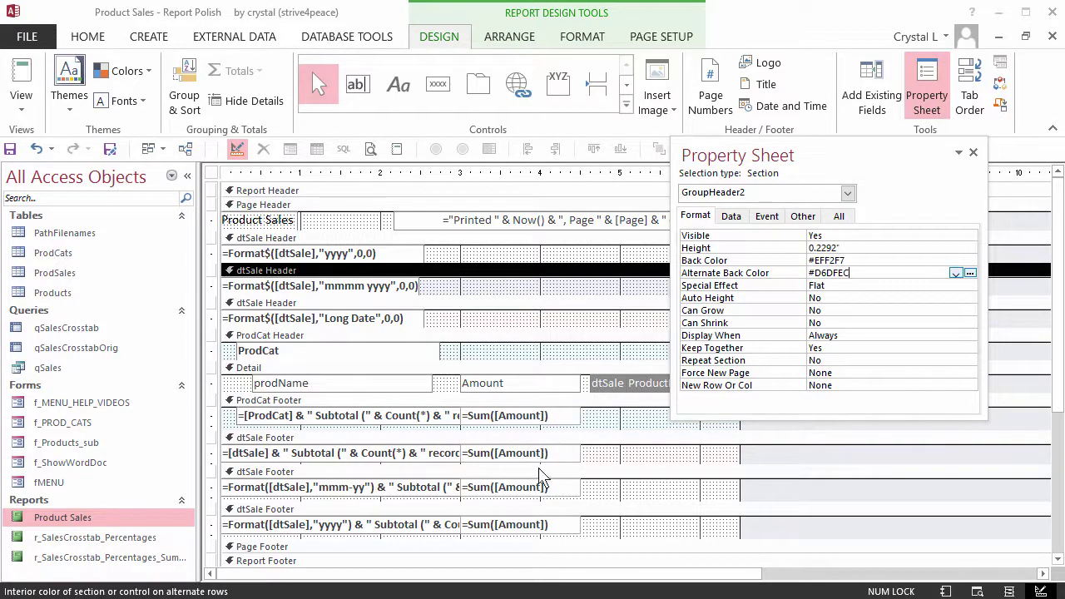
Give the mmm-yy dtSale Footer the same #EFF2F7 back colour and #D6DFEC alternate colour
left_click(542, 474)
left_click(909, 259)
left_click(970, 260)
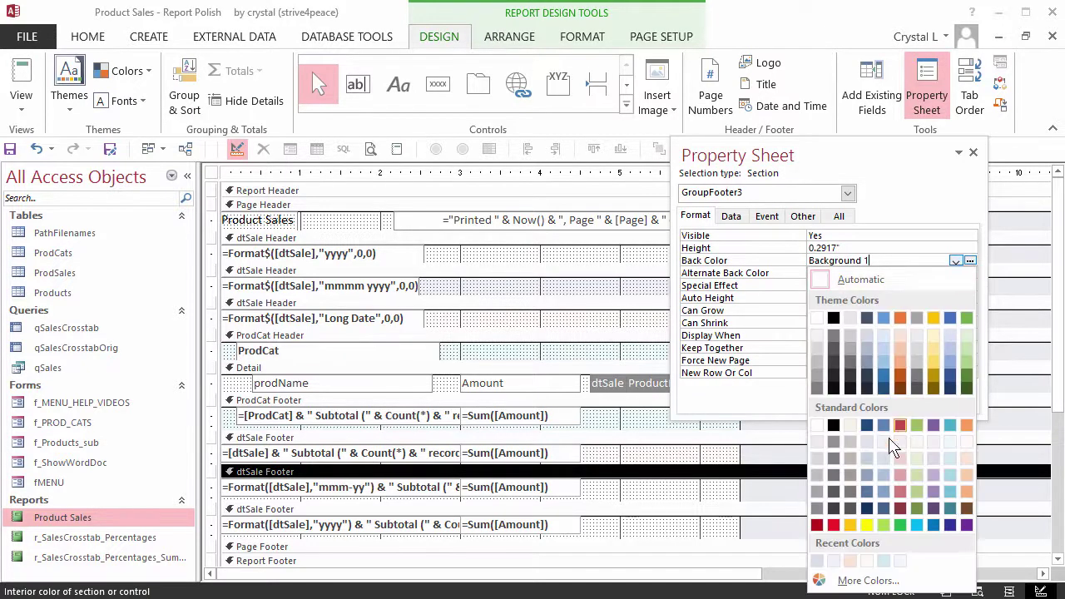
left_click(883, 443)
left_click(929, 274)
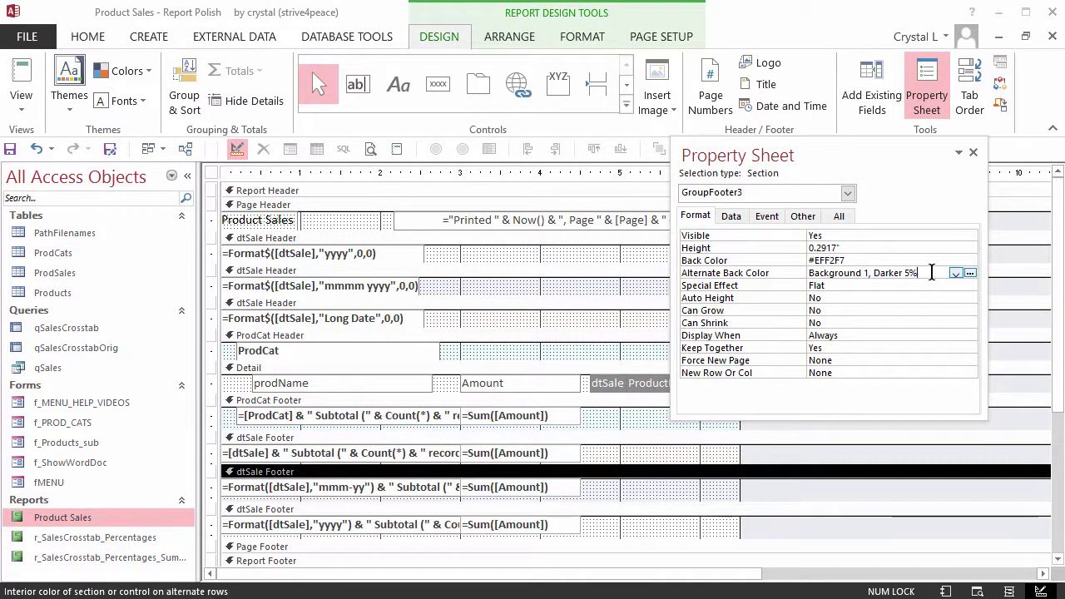
left_click(970, 274)
left_click(883, 470)
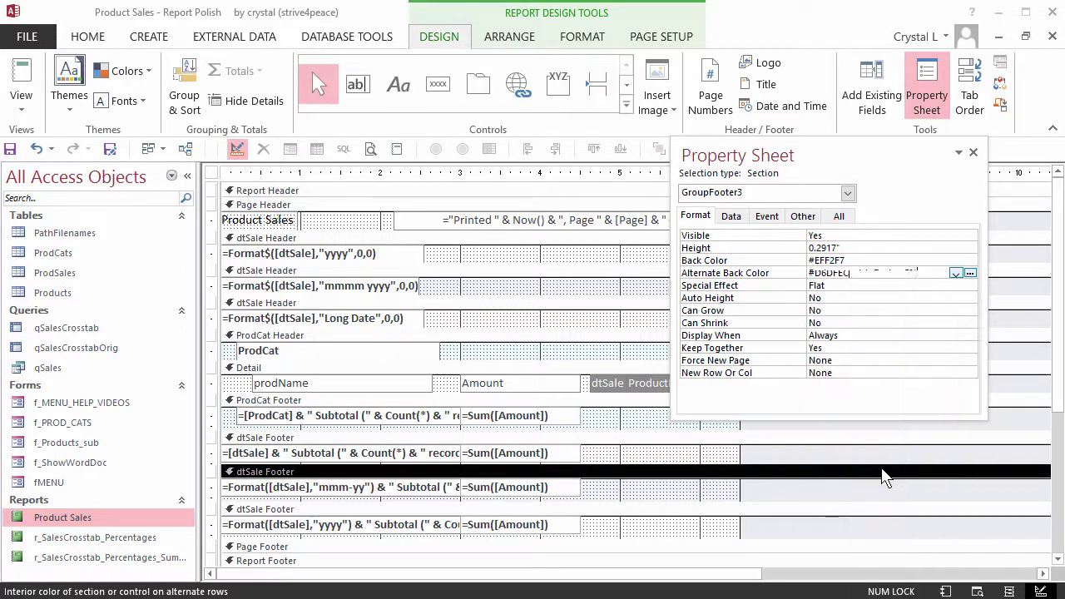
Give the year-level dtSale Header back colour #F7F9F1 with light green alternate #E6EDD7
left_click(453, 248)
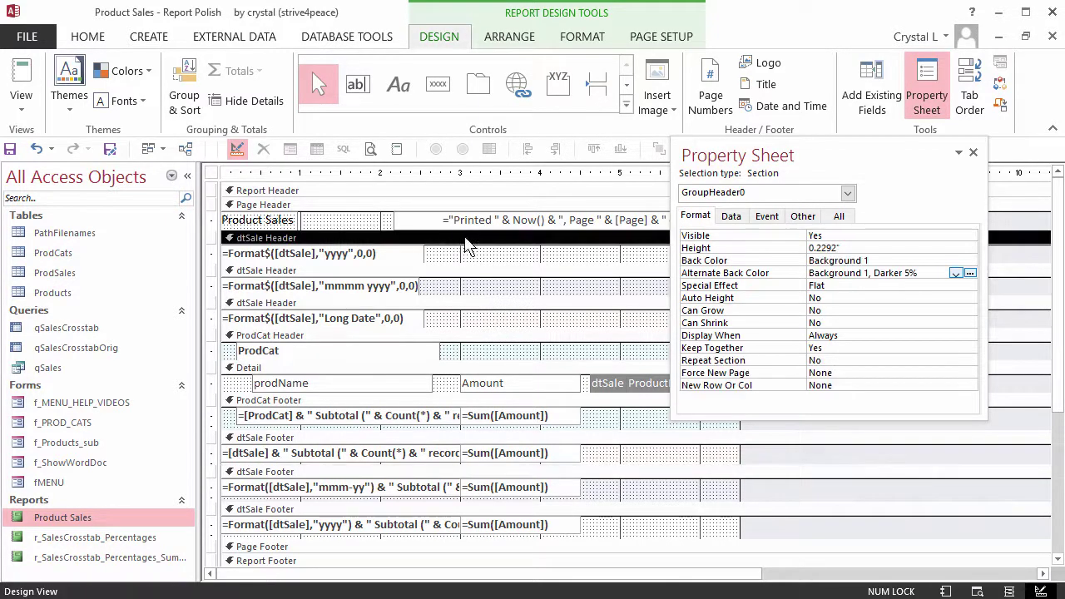
left_click(906, 261)
left_click(970, 261)
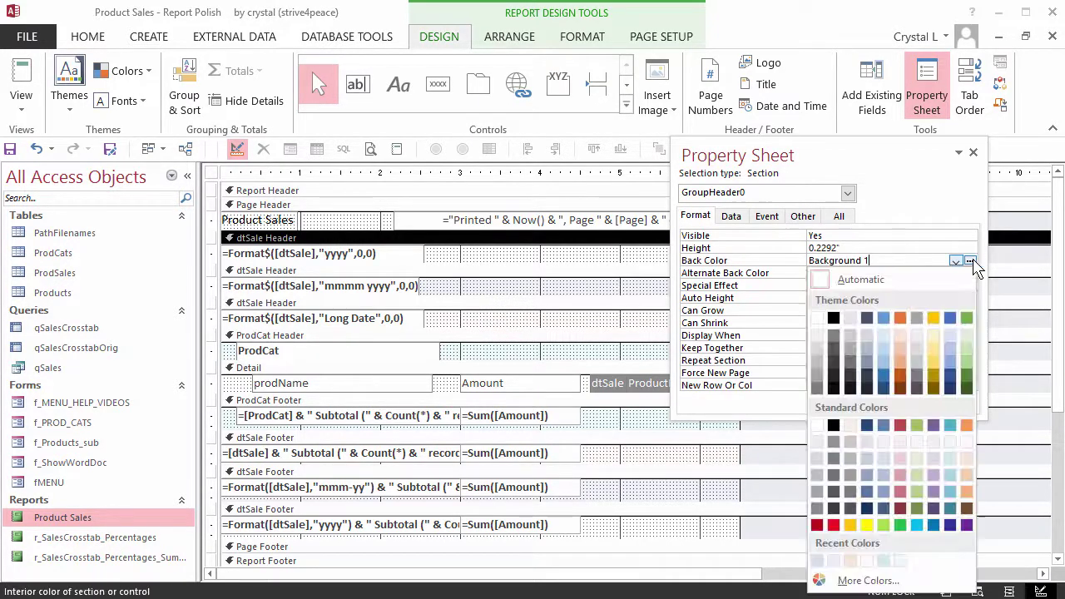
left_click(922, 450)
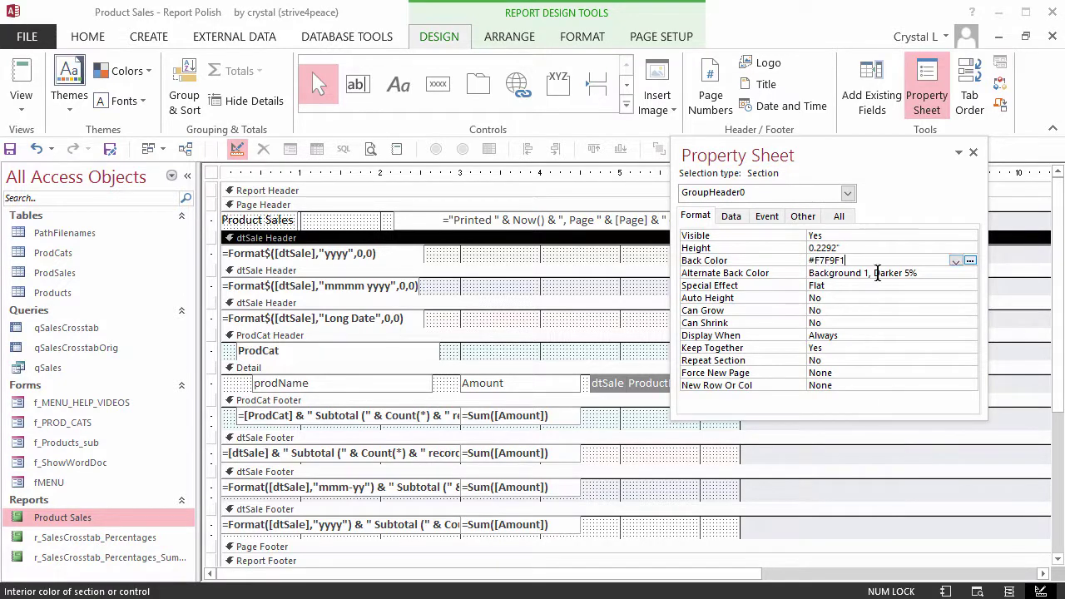
left_click(878, 273)
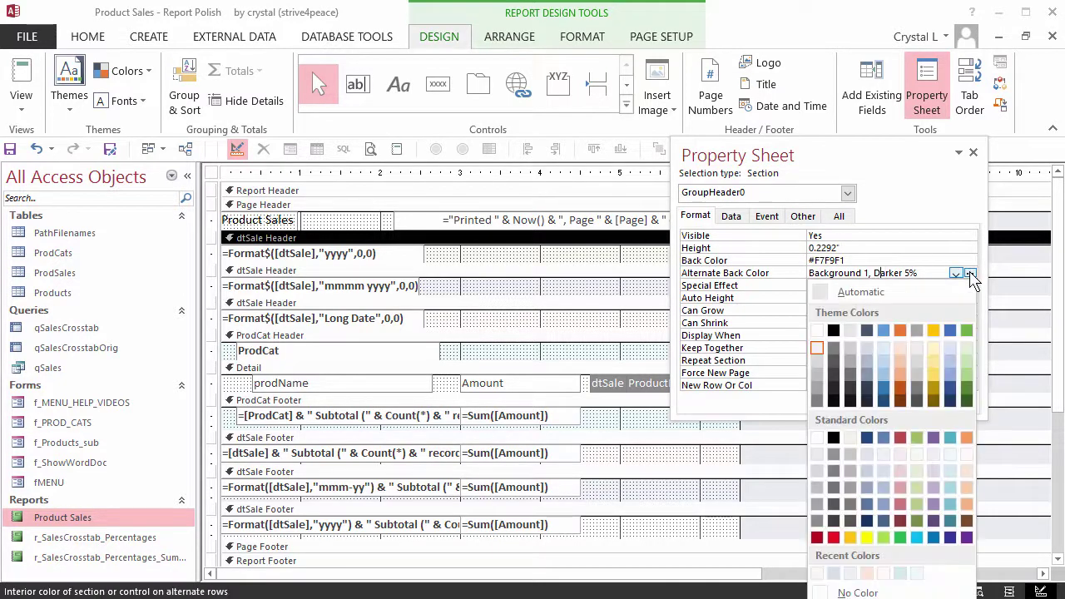
left_click(970, 273)
left_click(920, 465)
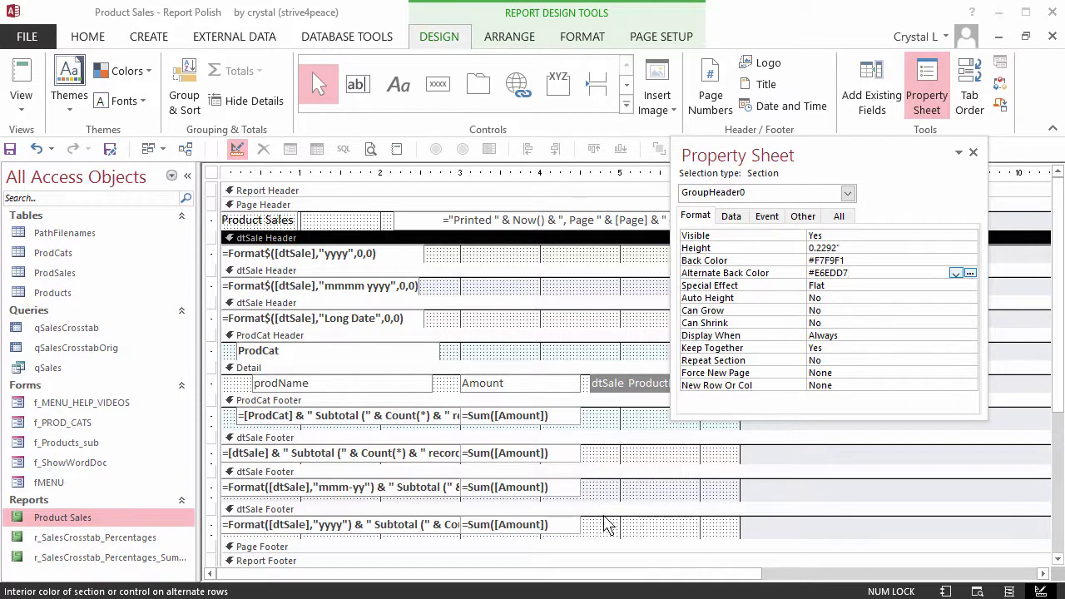
Give the last dtSale Footer back colour #F7F9F1 alternating with #E6EDD7
left_click(601, 509)
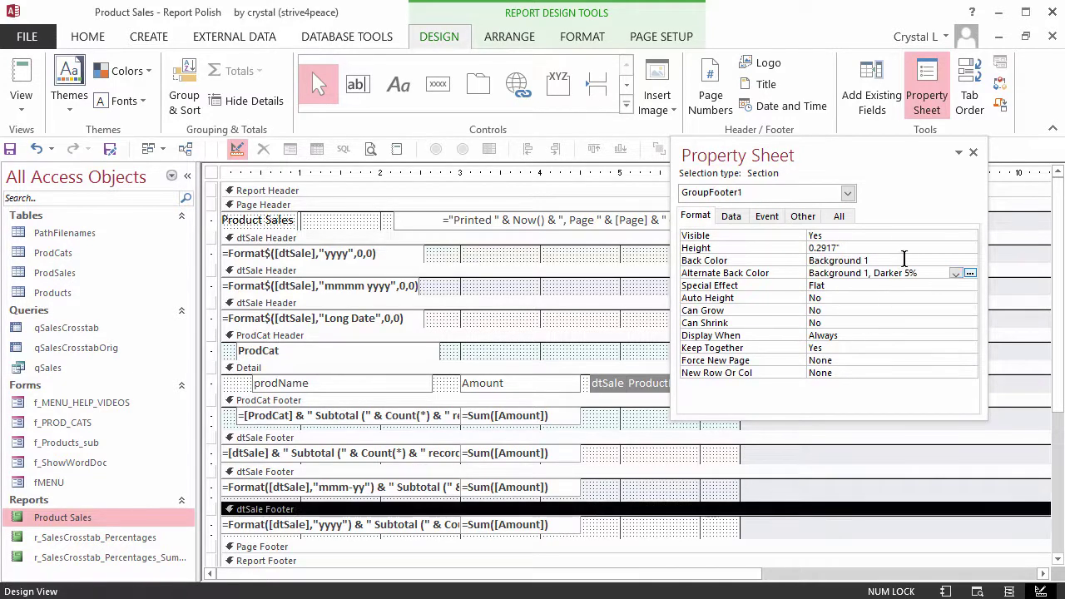
left_click(923, 260)
left_click(970, 261)
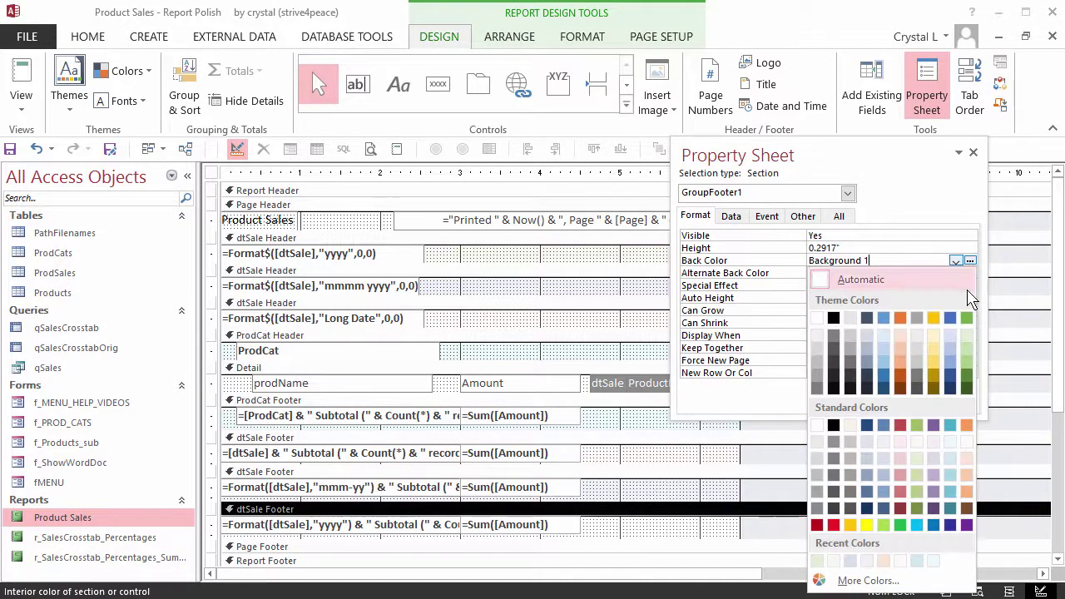
left_click(920, 441)
left_click(938, 273)
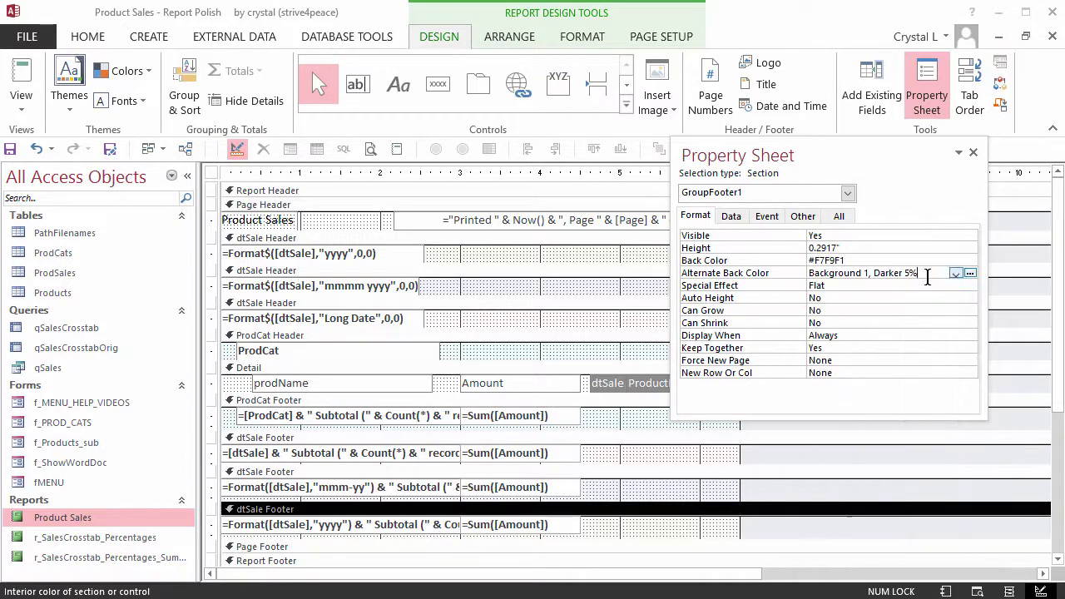
left_click(970, 273)
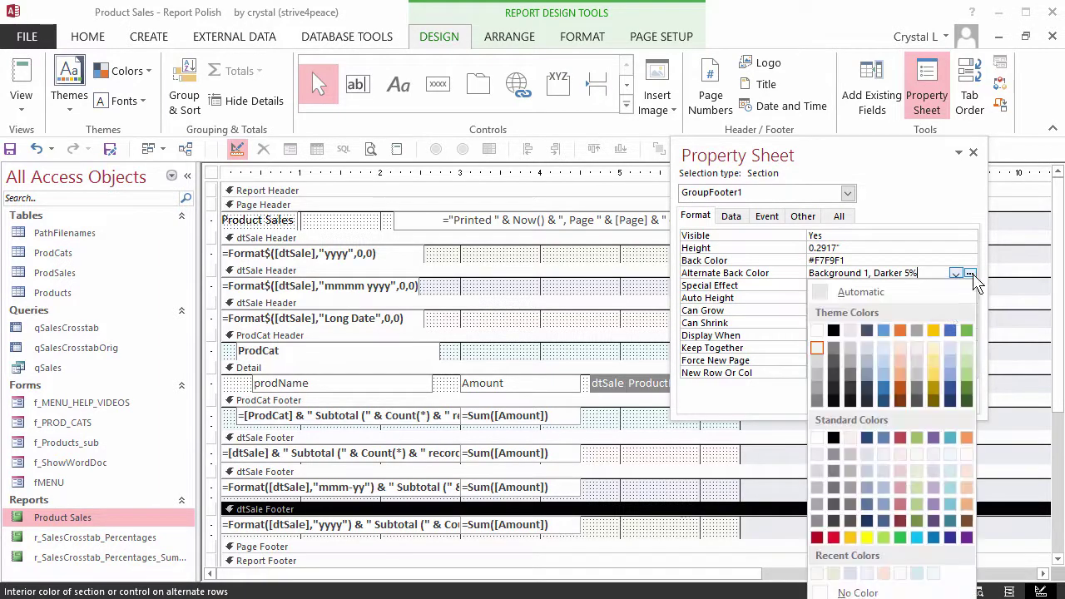
left_click(916, 472)
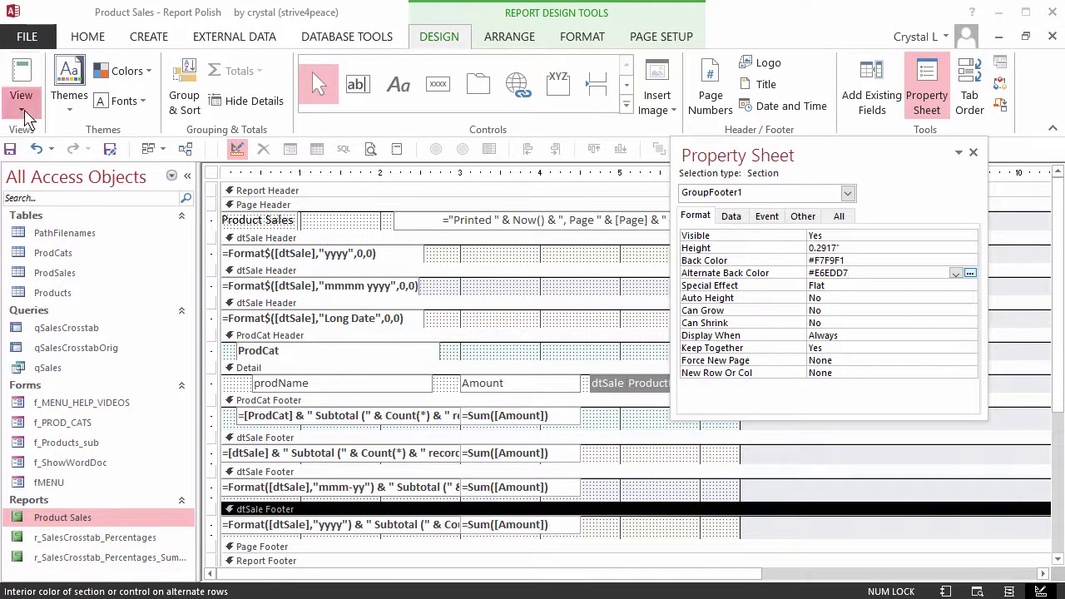
left_click(23, 114)
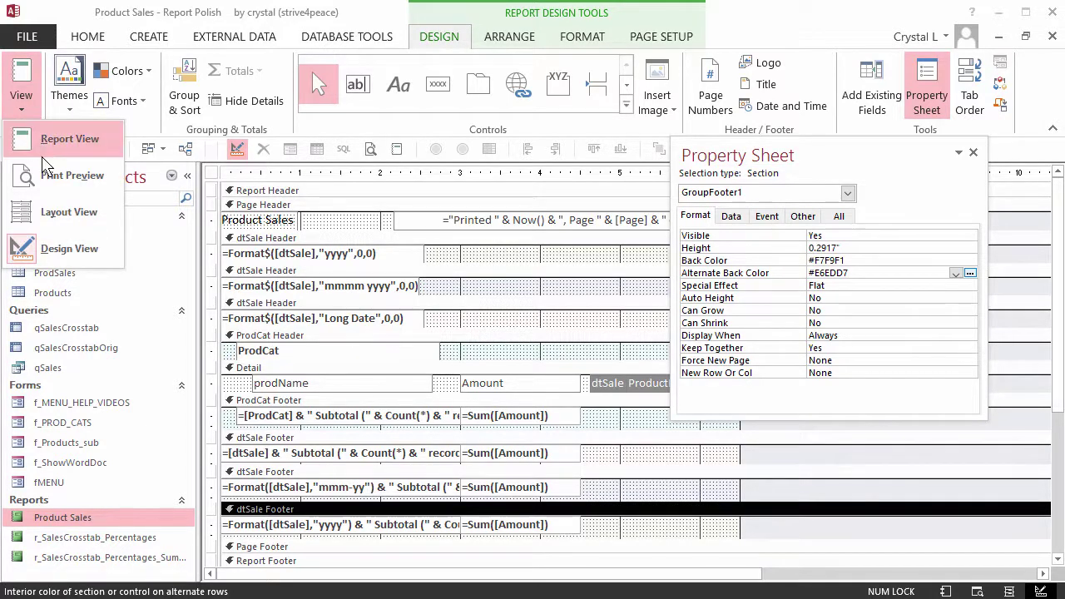
left_click(46, 141)
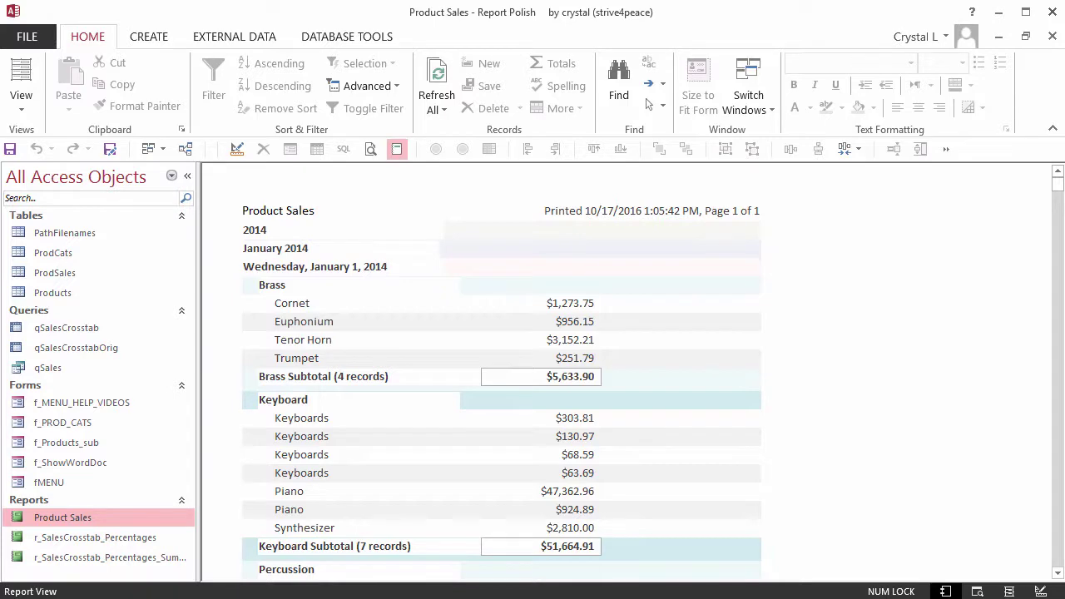
left_click(237, 150)
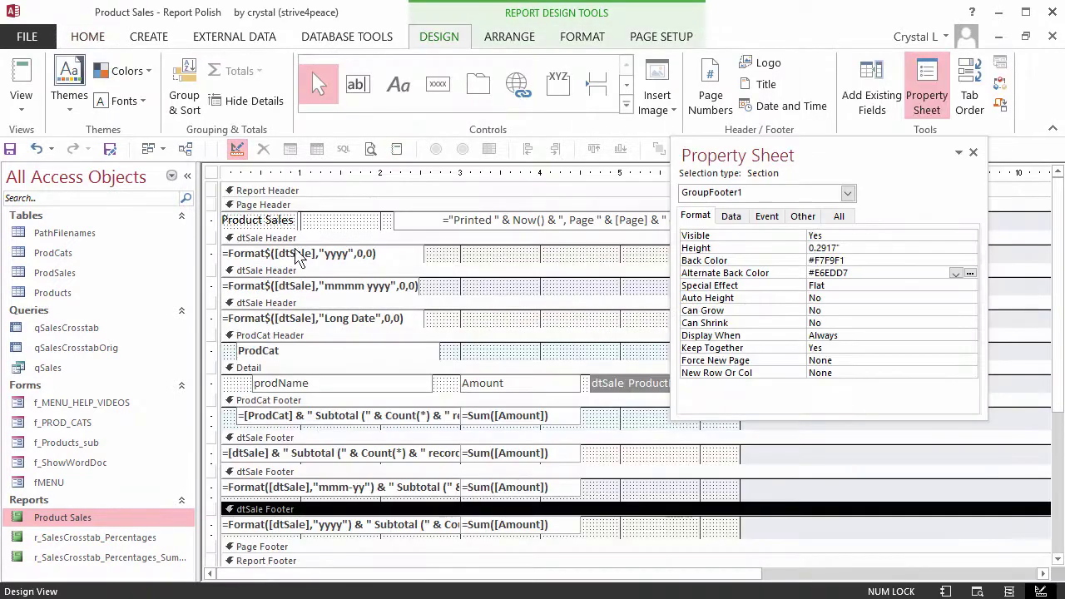
Select the four group header text boxes, the four subtotal boxes and the four =Sum([Amount]) totals together
left_click(297, 255)
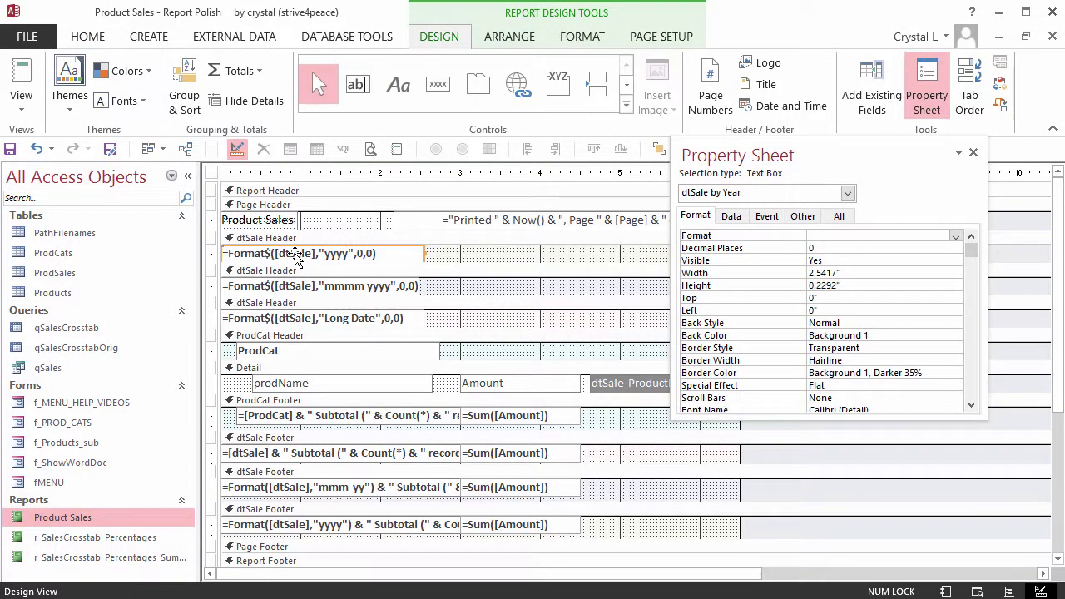
left_click(316, 287, "shift")
left_click(318, 319, "shift")
left_click(337, 353, "shift")
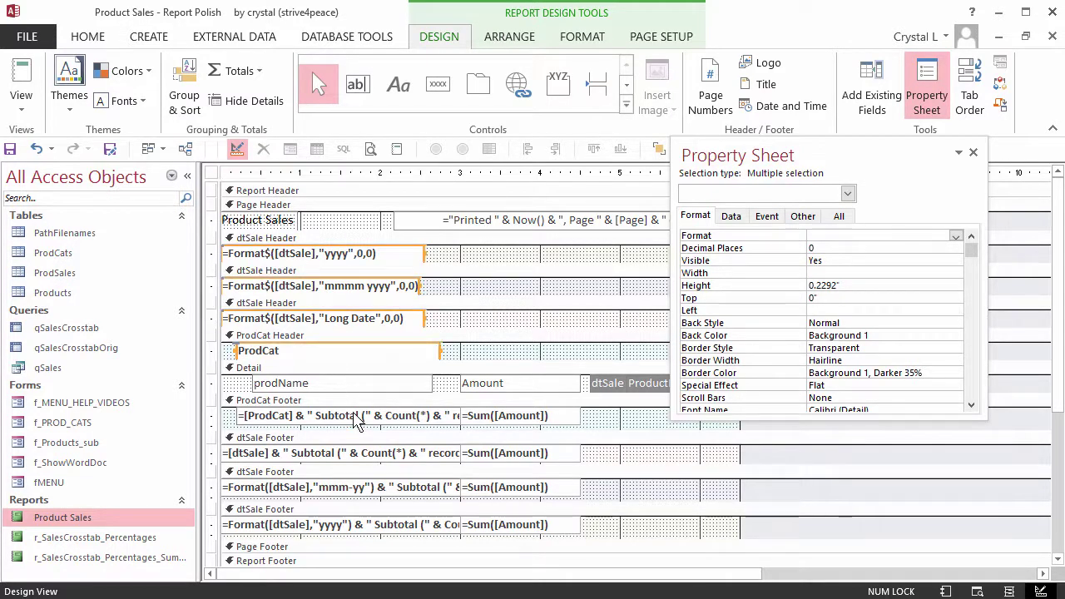
left_click(354, 415, "shift")
left_click(353, 460, "shift")
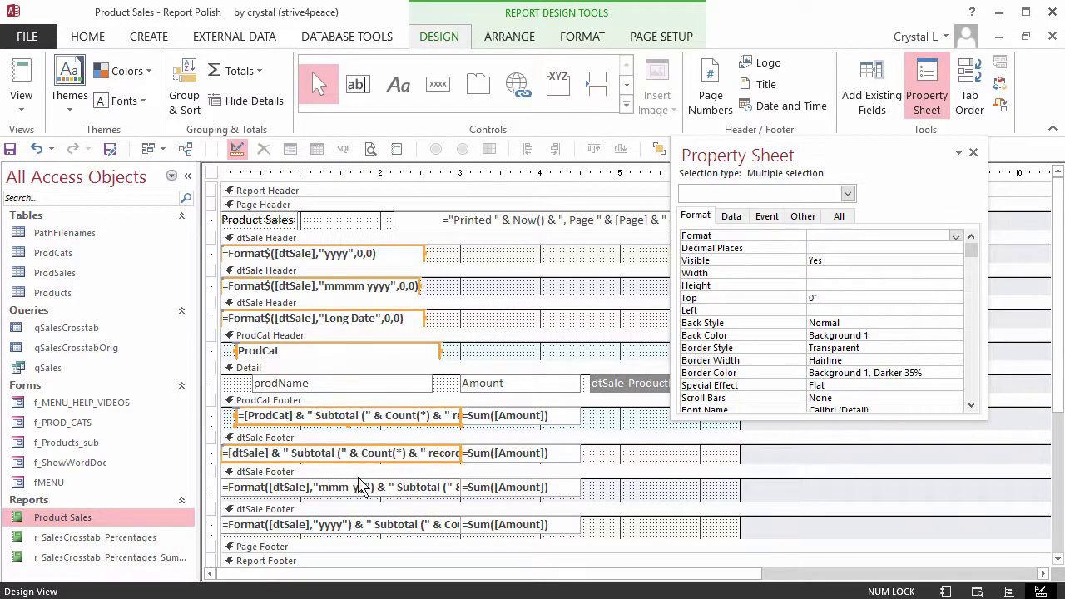
left_click(366, 491, "shift")
left_click(378, 529, "shift")
left_click(499, 526, "shift")
left_click(497, 491, "shift")
left_click(501, 456, "shift")
left_click(500, 410, "shift")
Set the selected boxes' Back Style to Transparent
left_click(932, 323)
left_click(954, 323)
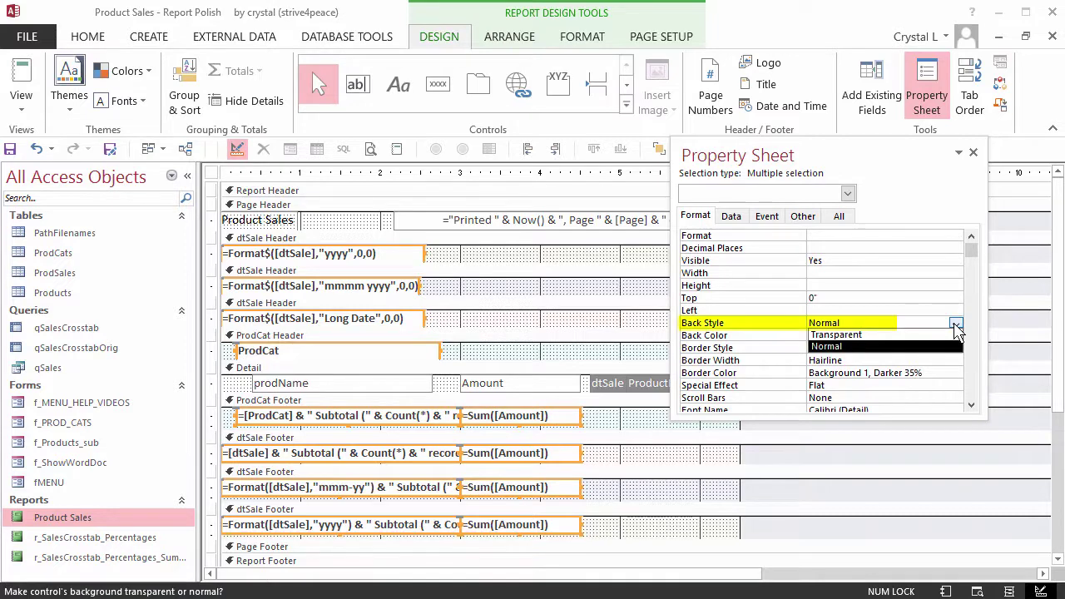
left_click(863, 336)
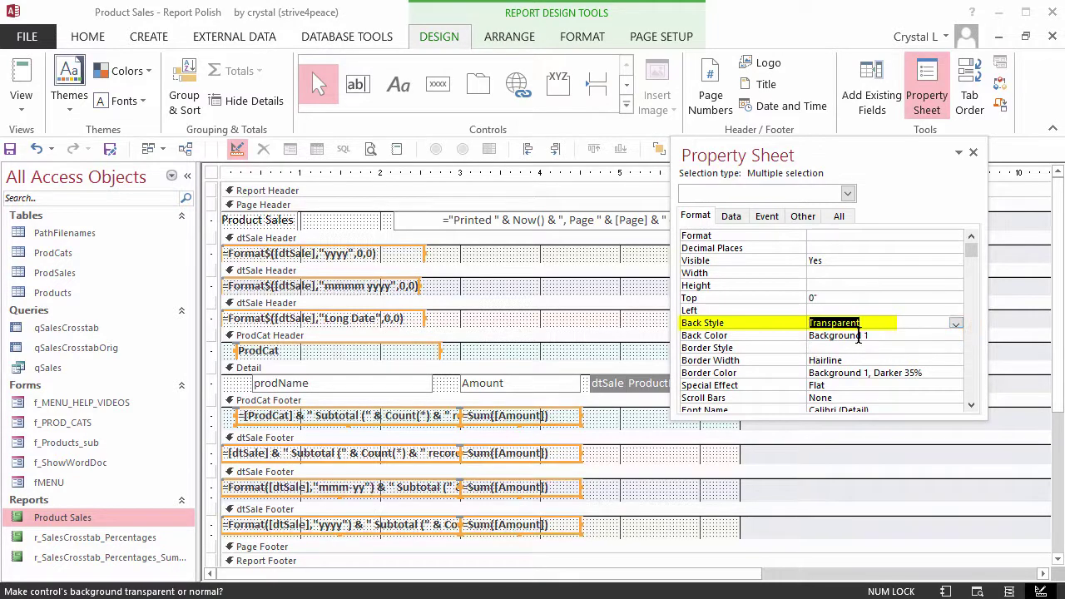
Save Product Sales and page through it in Report View to the $28,429,974.16 Grand Total
left_click(10, 149)
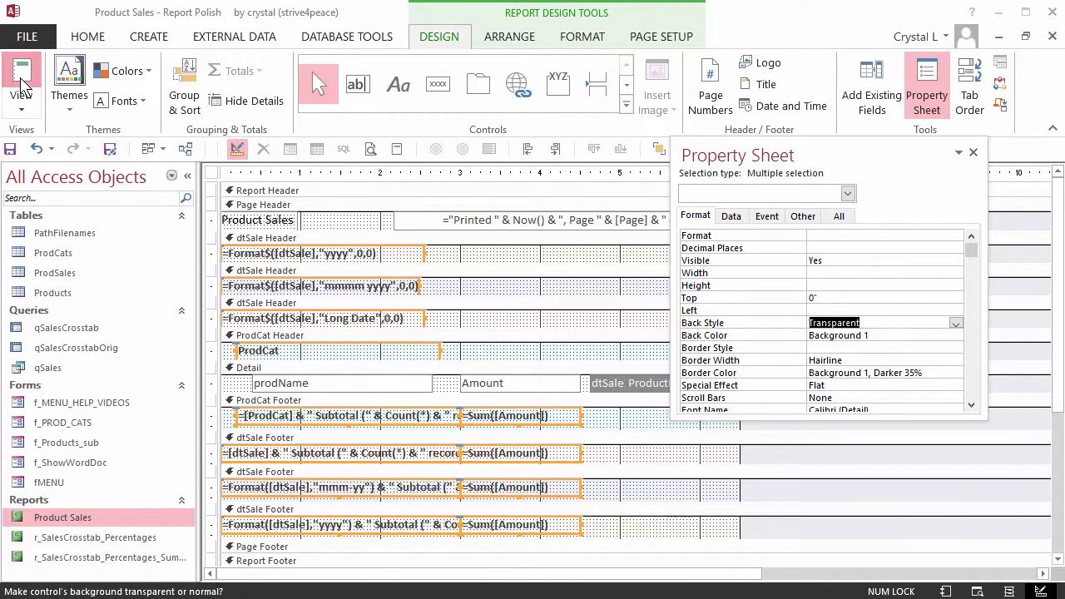
left_click(20, 77)
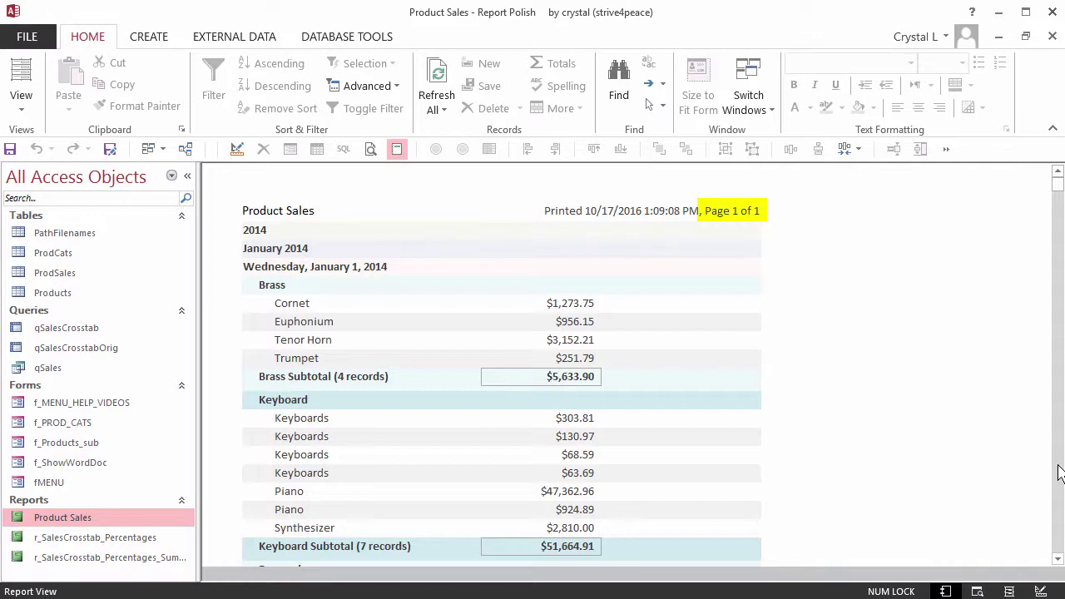
left_click(1058, 472)
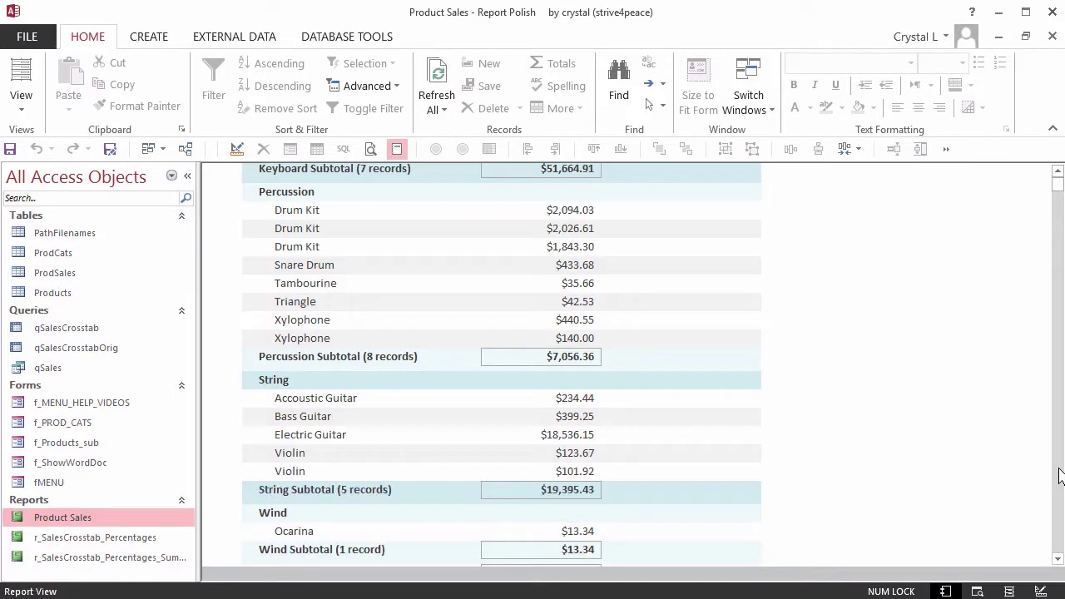
left_click(1059, 475)
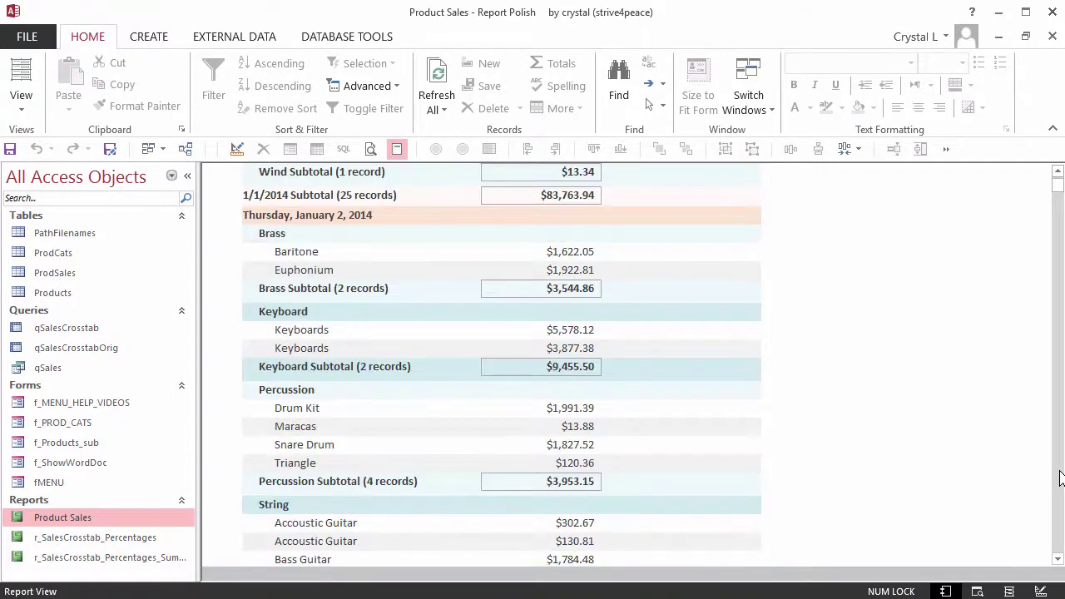
left_click(1058, 476)
left_click(1059, 476)
left_click_drag(1059, 192, 1059, 559)
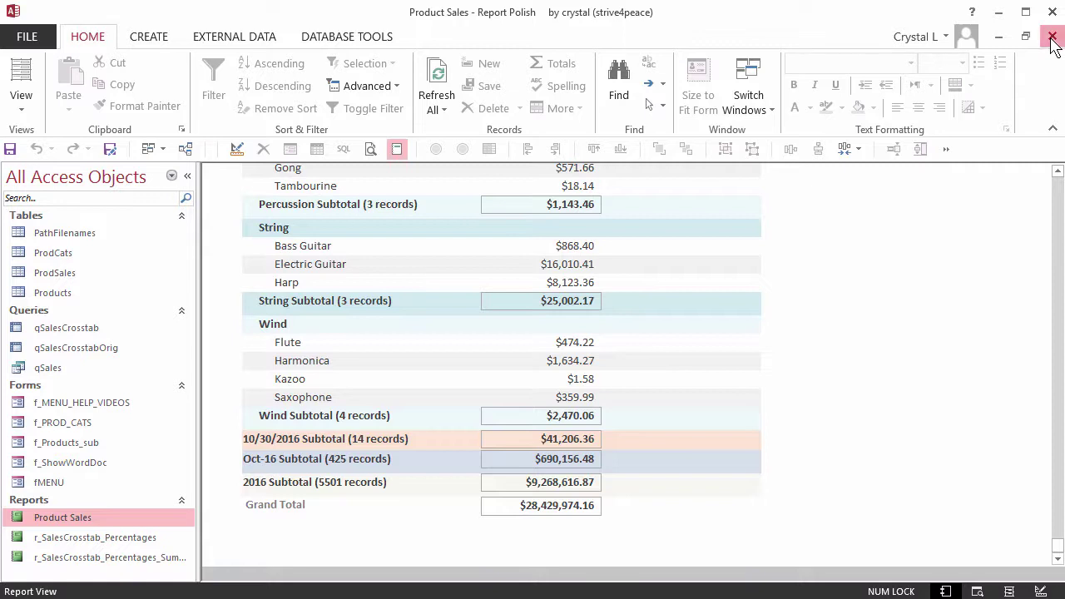
Close the report and rename Product Sales to r_ProductSales_byYearMonthDayCategory
left_click(1052, 38)
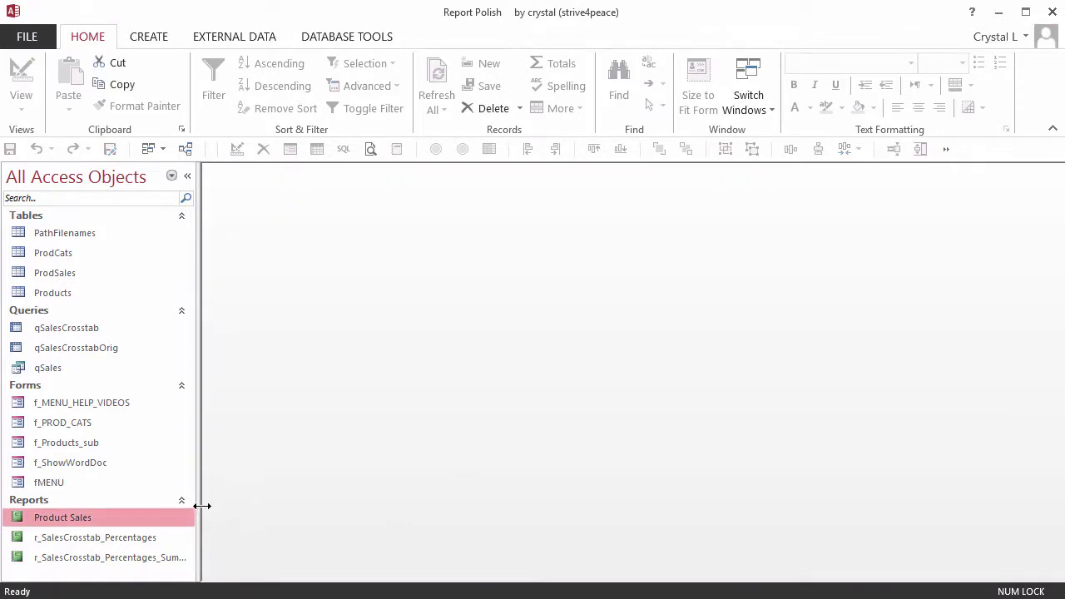
left_click_drag(203, 505, 298, 502)
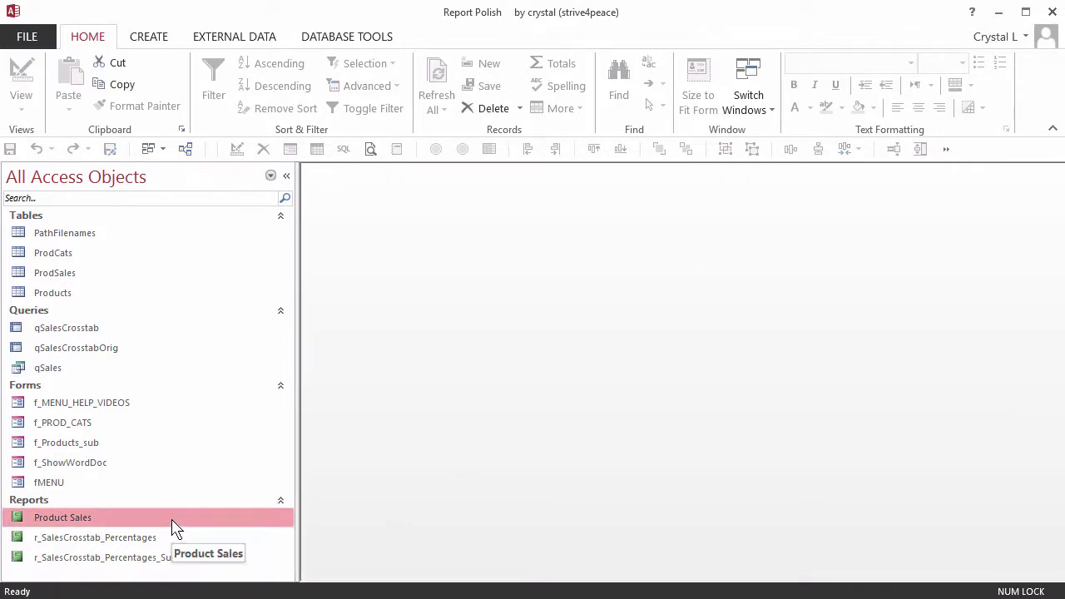
key("F2")
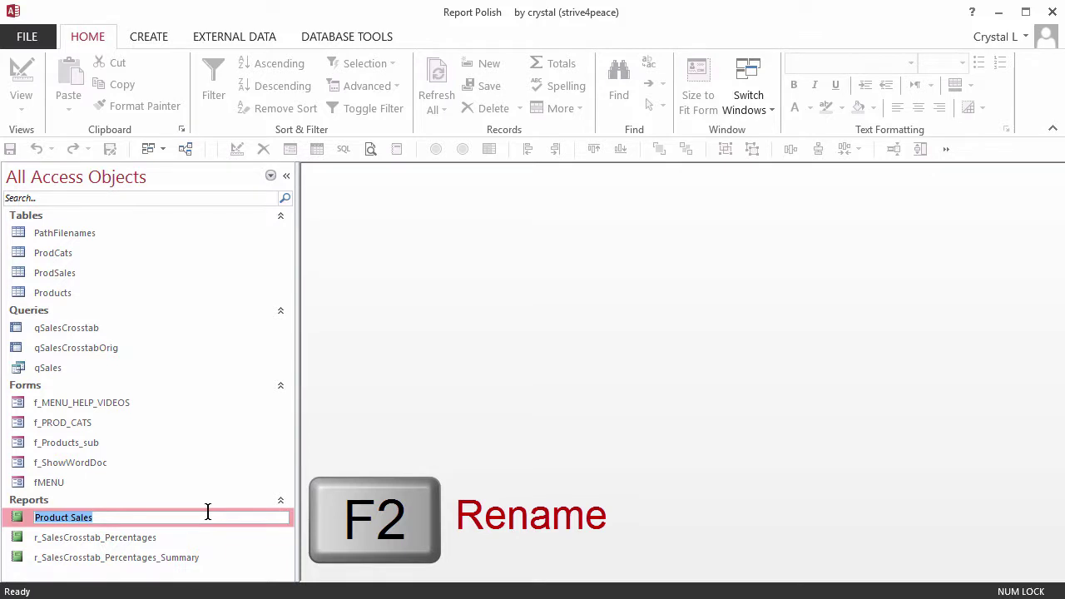
type("r_ProductSales_byYearMonthDayCategory")
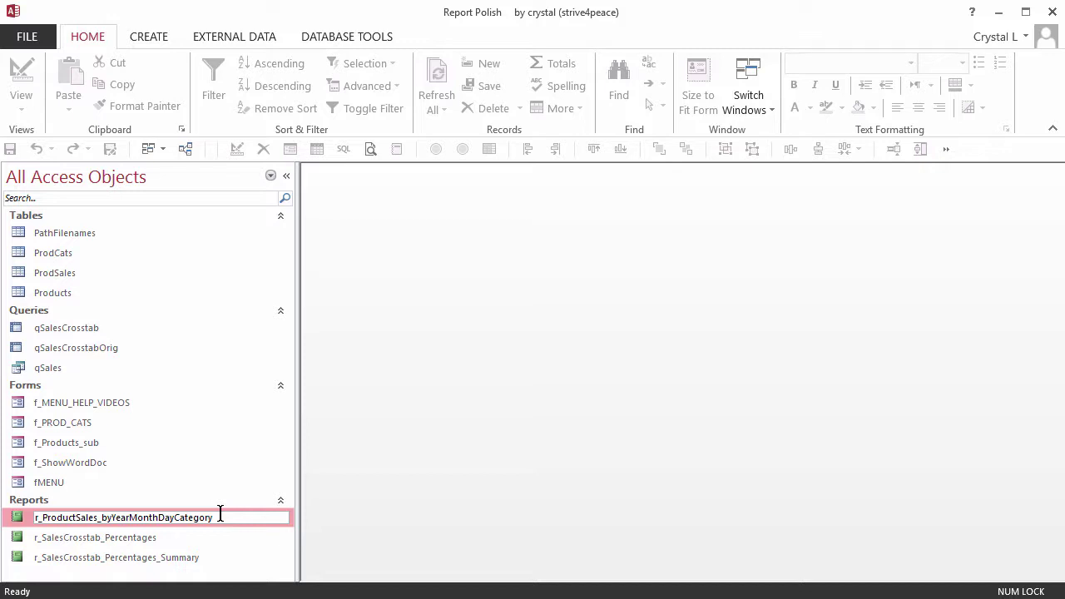
key("Return")
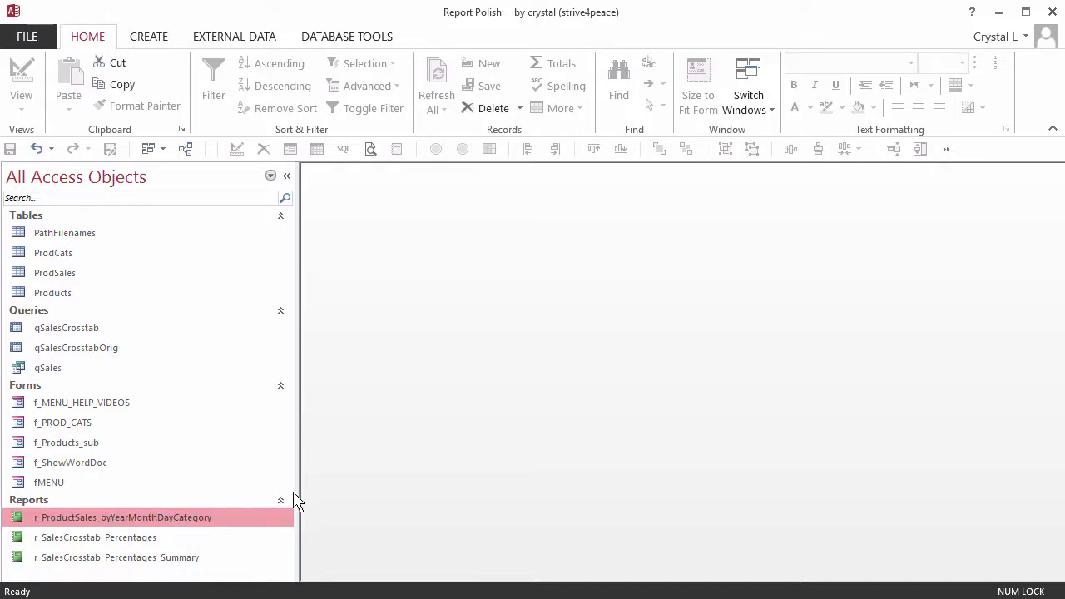
left_click_drag(275, 486, 221, 485)
Open fMENU in Design View and place a new command button below the summary report button
right_click(63, 485)
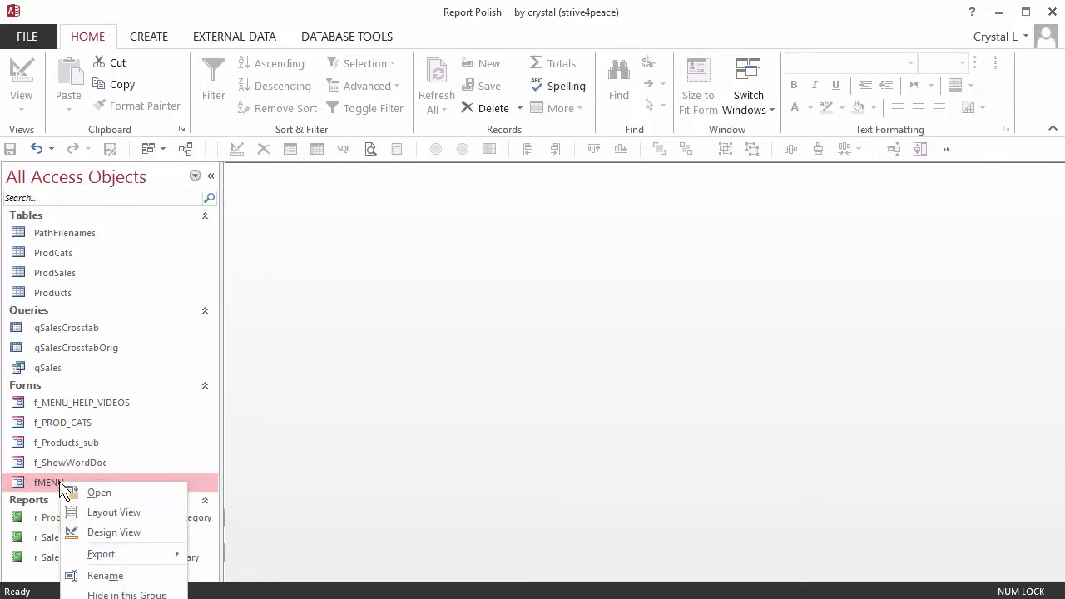
left_click(111, 541)
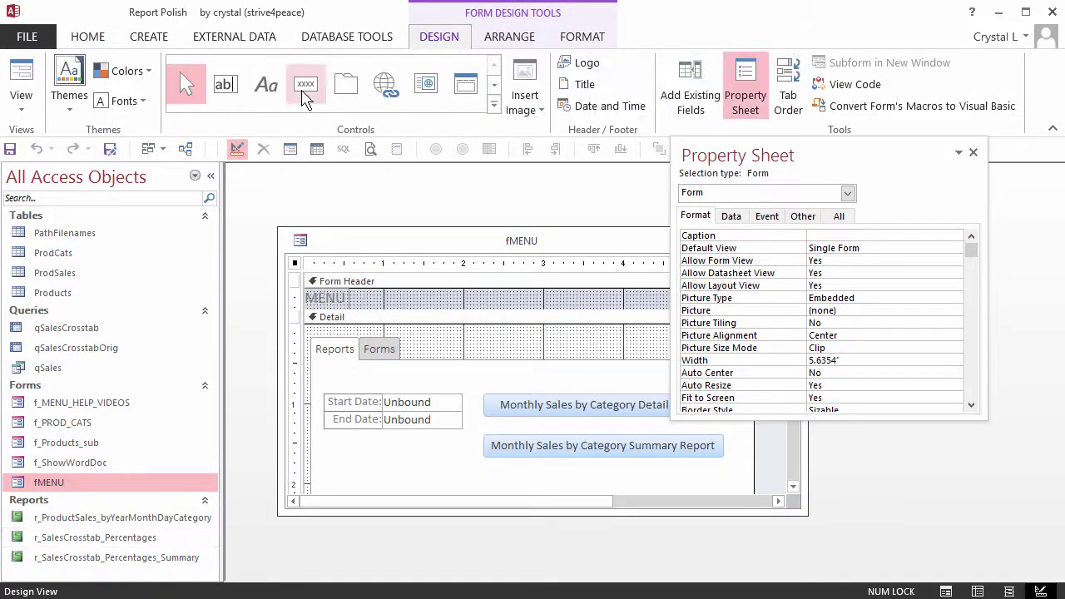
left_click(306, 84)
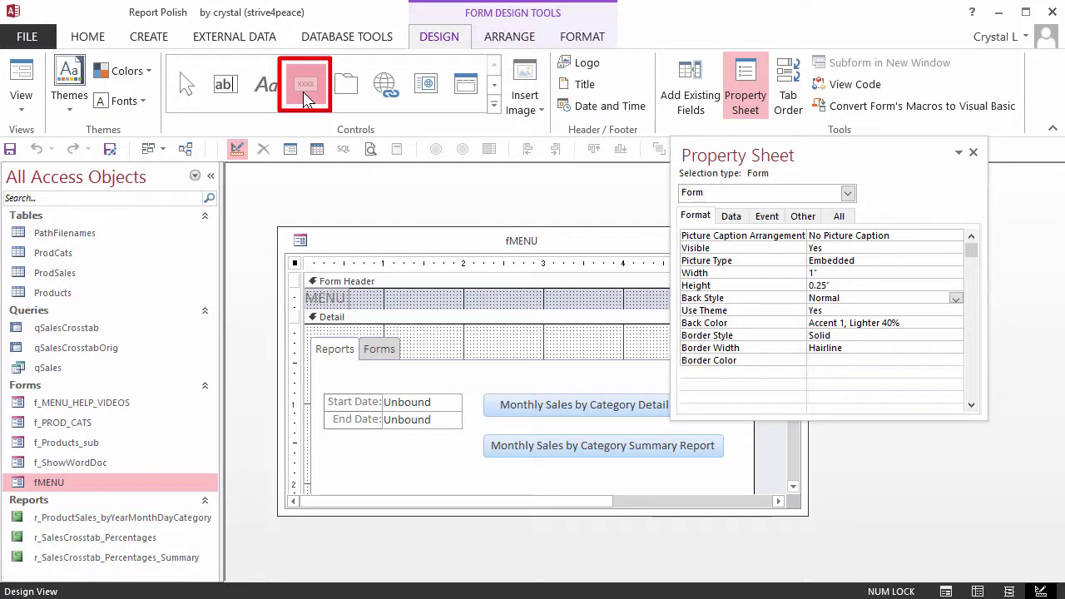
left_click(494, 471)
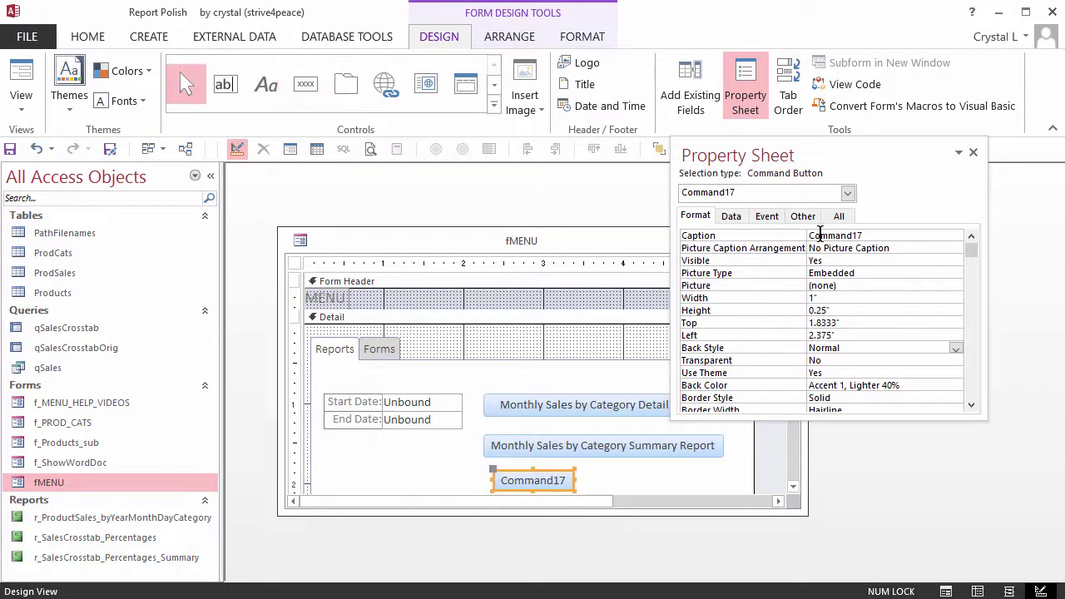
Rename the button from Command17 to btn_OpenProductSales_YrMoDayCategory
left_click(803, 216)
left_click_drag(863, 235, 803, 245)
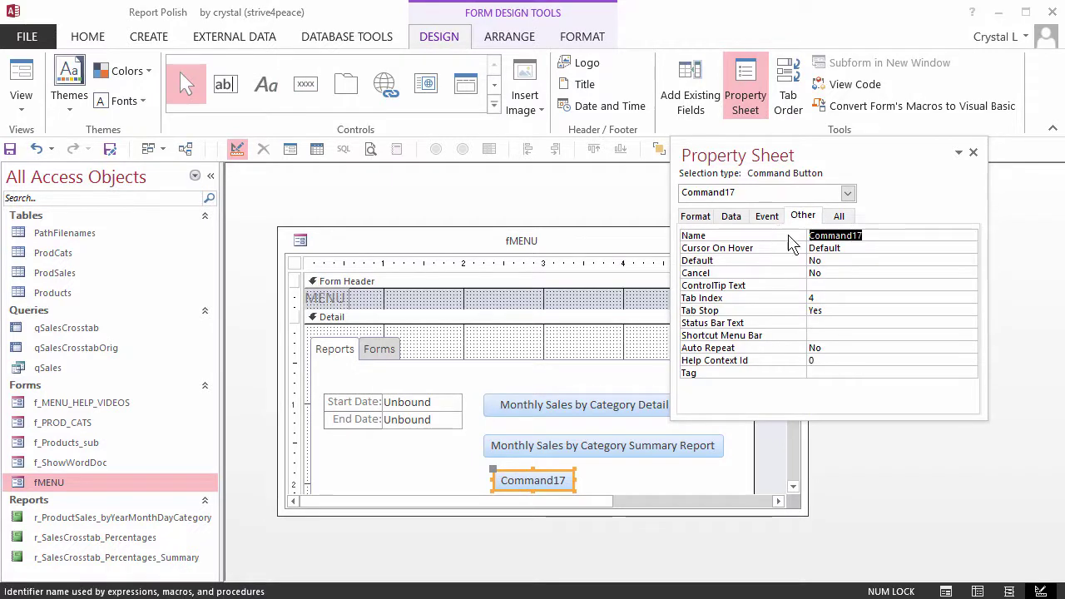
type("btn_OpenProductSales_YrMoDayCategory")
left_click(844, 275)
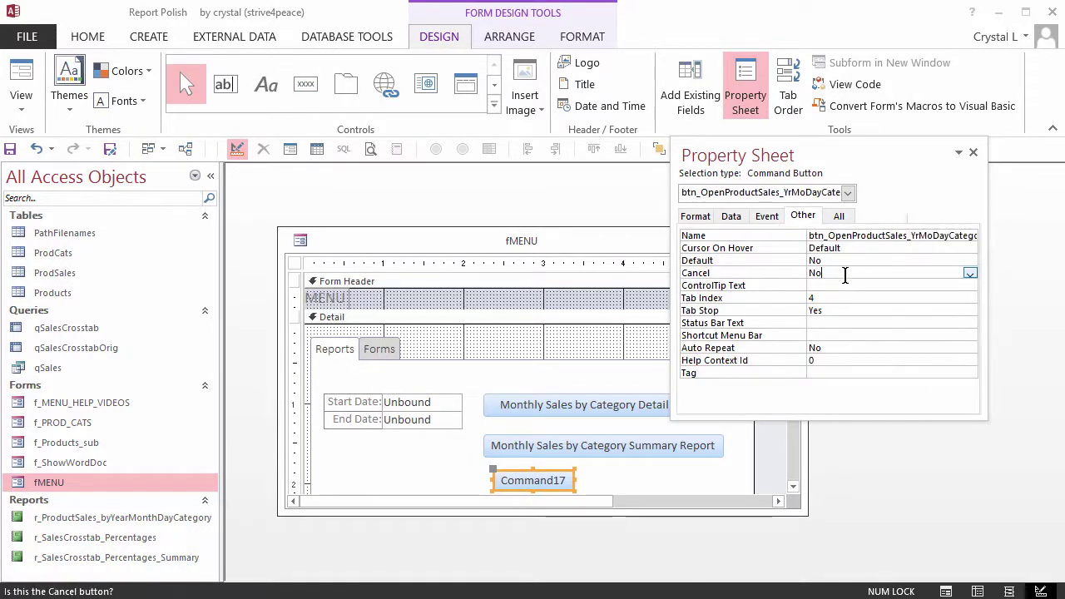
left_click_drag(672, 276, 592, 273)
left_click_drag(763, 417, 772, 331)
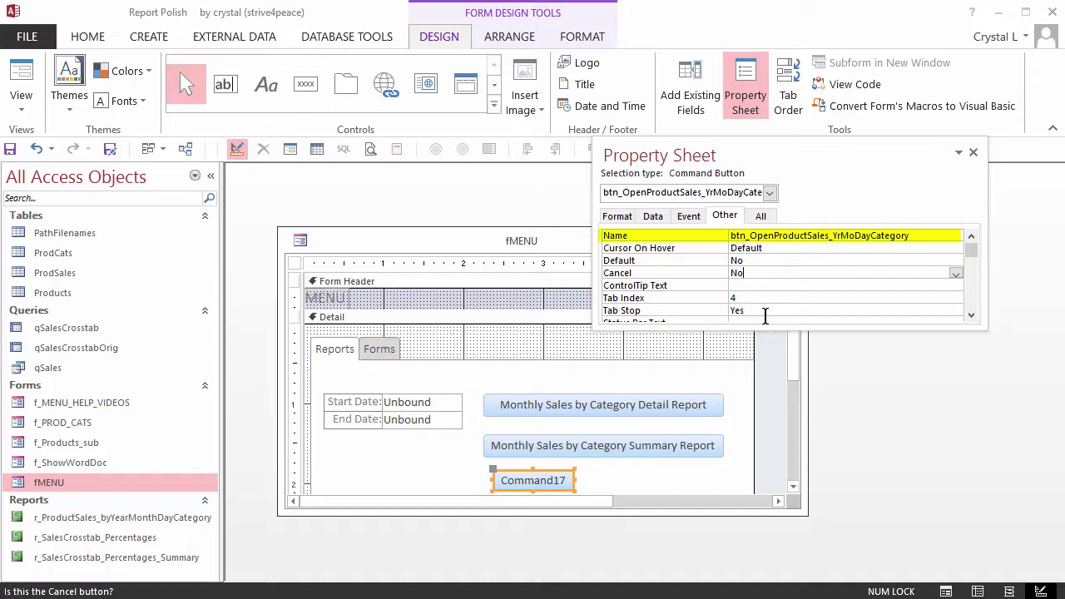
Give the button the caption 'Product Sales by Year, Month, Day, Category' and a 3" width
left_click(616, 215)
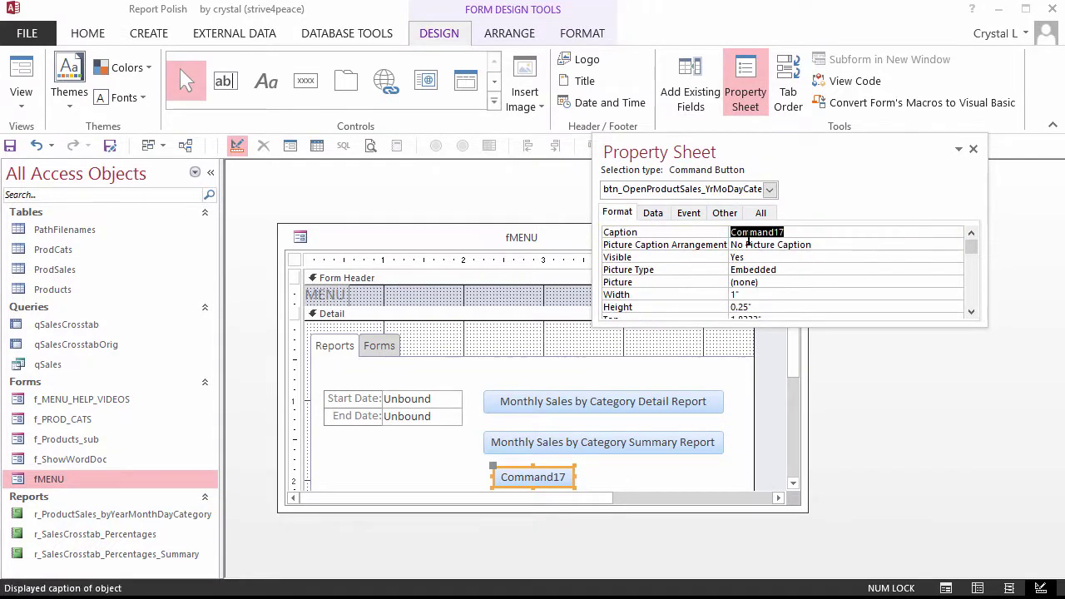
left_click(791, 232)
left_click(689, 231)
type("Product Sales by Year, Month, Day, Category")
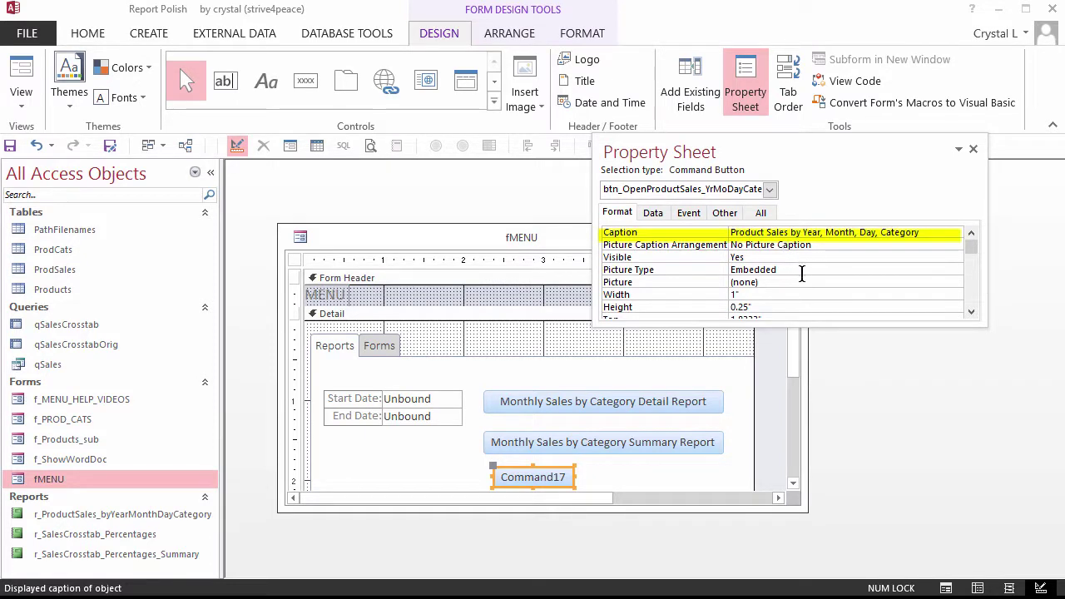
left_click(784, 294)
left_click_drag(748, 294, 722, 297)
type("3")
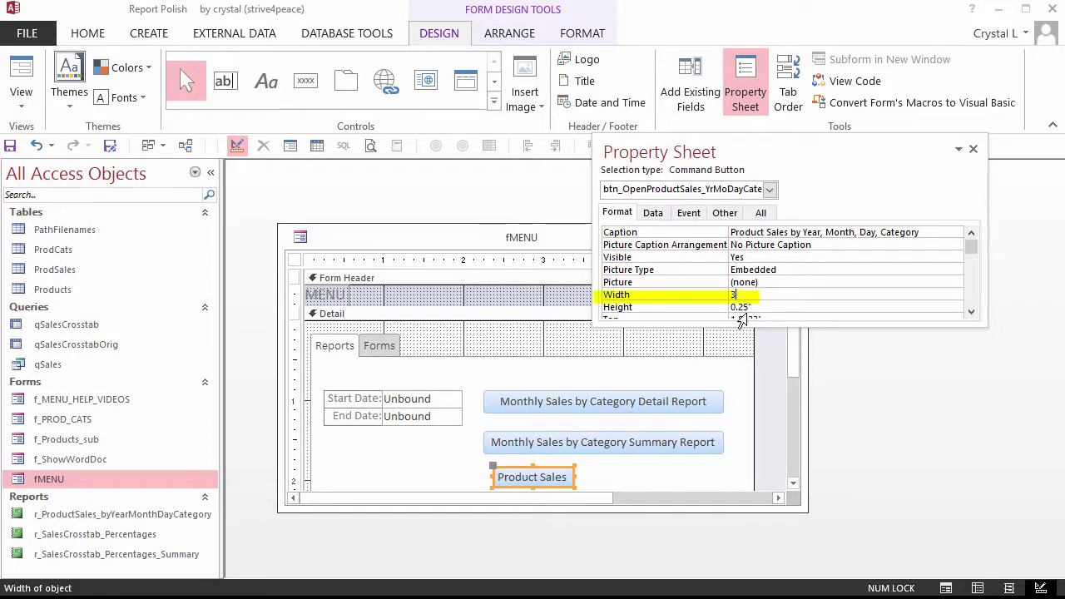
key("Return")
Align the new button with the Summary Report button by setting its Left to 2.25"
left_click(651, 438)
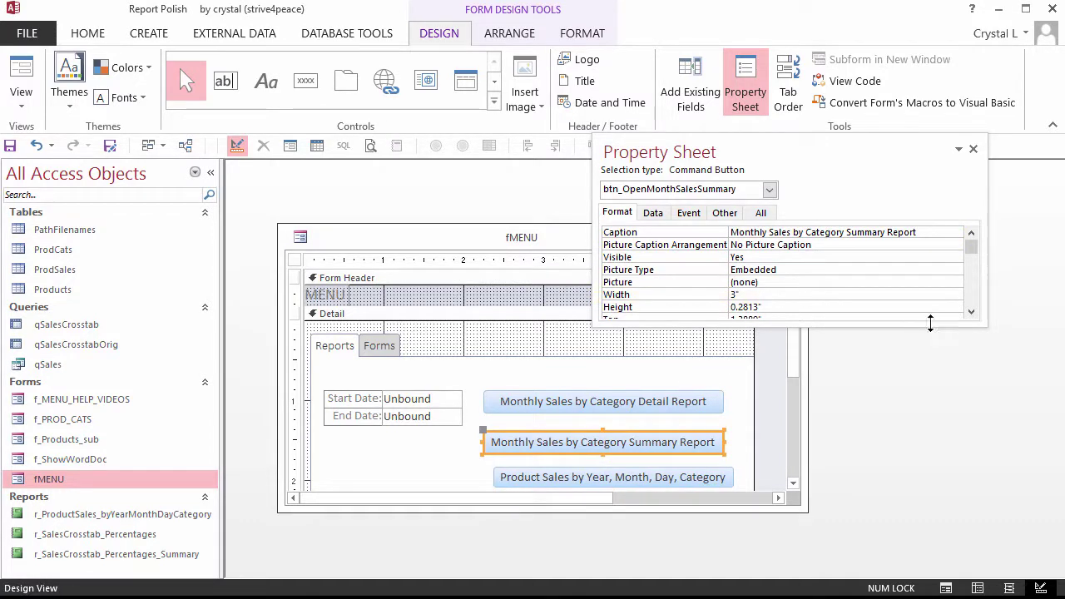
left_click_drag(930, 322, 922, 349)
left_click(705, 333)
left_click(680, 475)
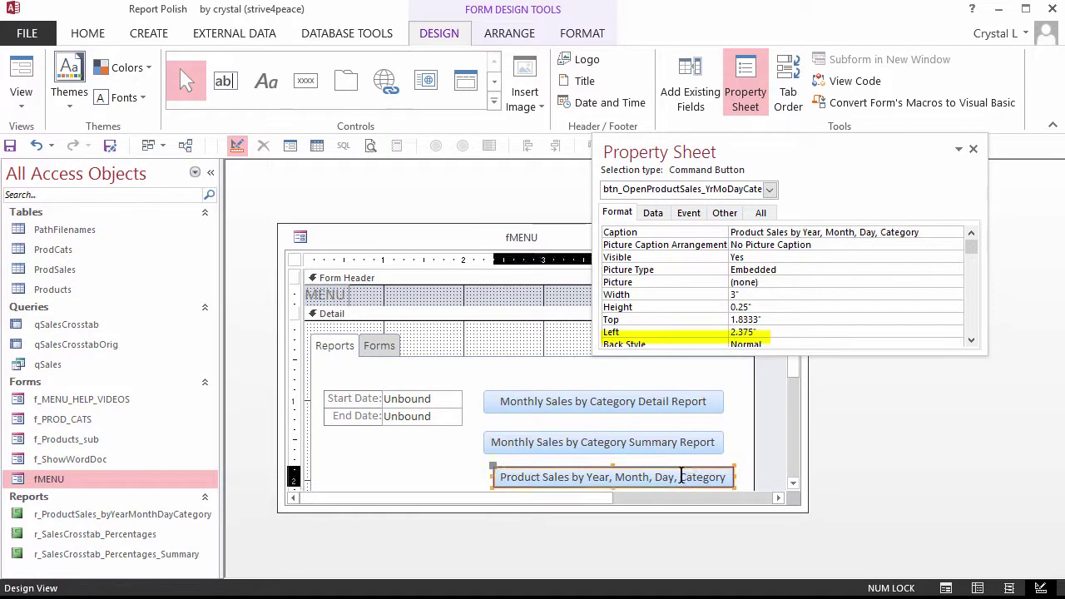
left_click(766, 332)
key("BackSpace")
key("BackSpace")
key("BackSpace")
key("BackSpace")
type("25")
left_click(791, 308)
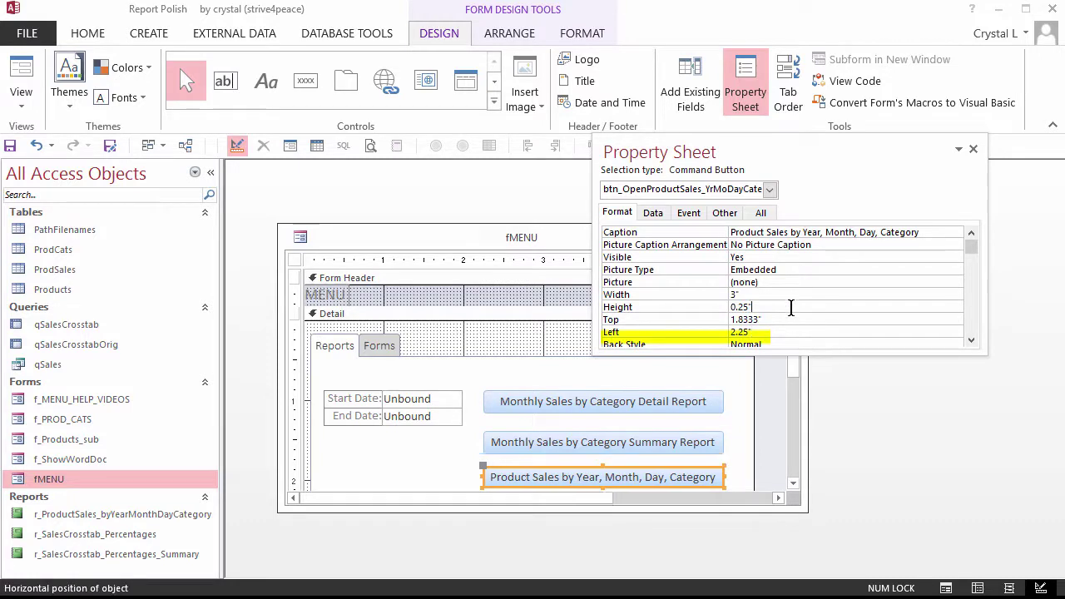
left_click(689, 213)
left_click(745, 232)
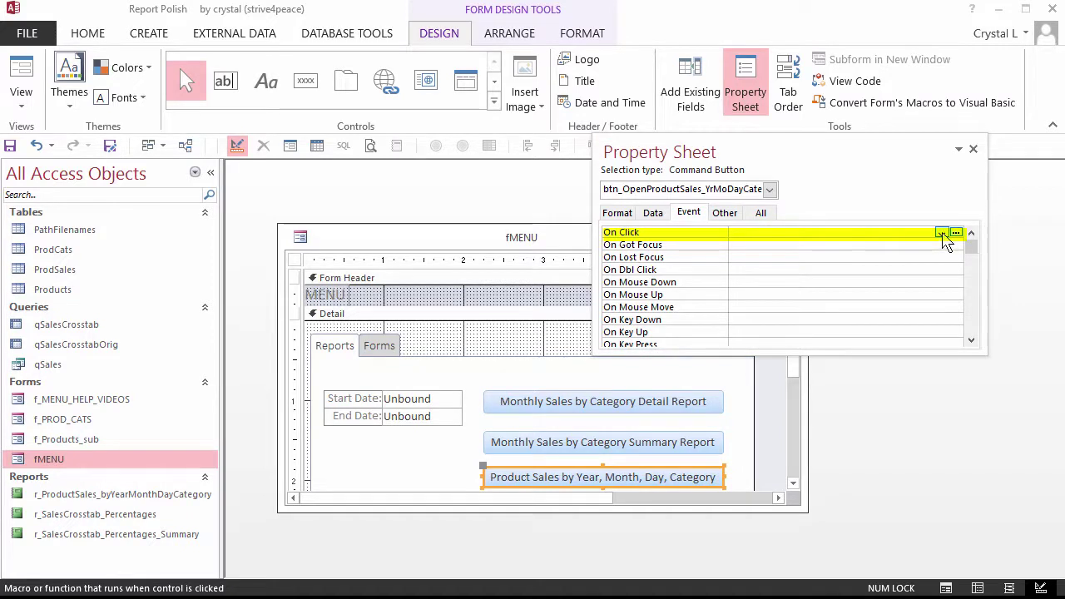
Set On Click to [Event Procedure] and open the empty btn_OpenProductSales_YrMoDayCategory_Click sub
left_click(941, 233)
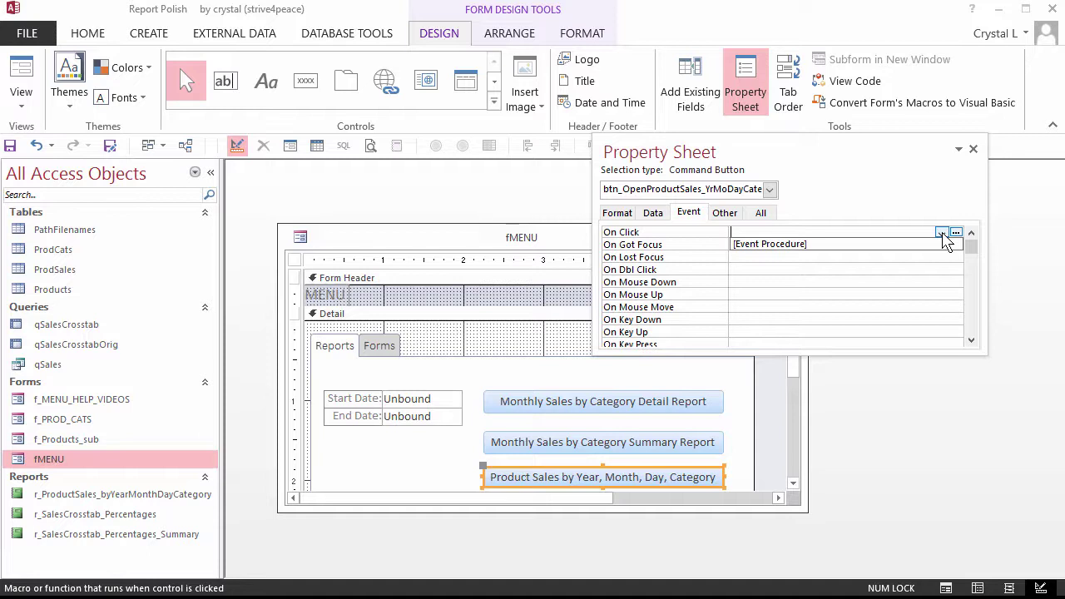
left_click(813, 246)
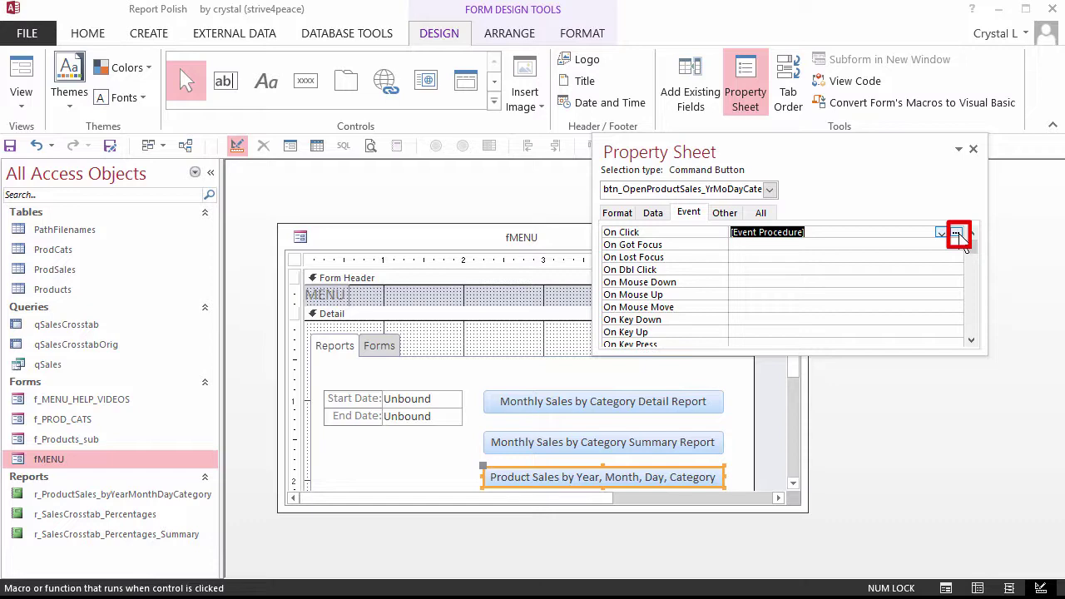
left_click(958, 235)
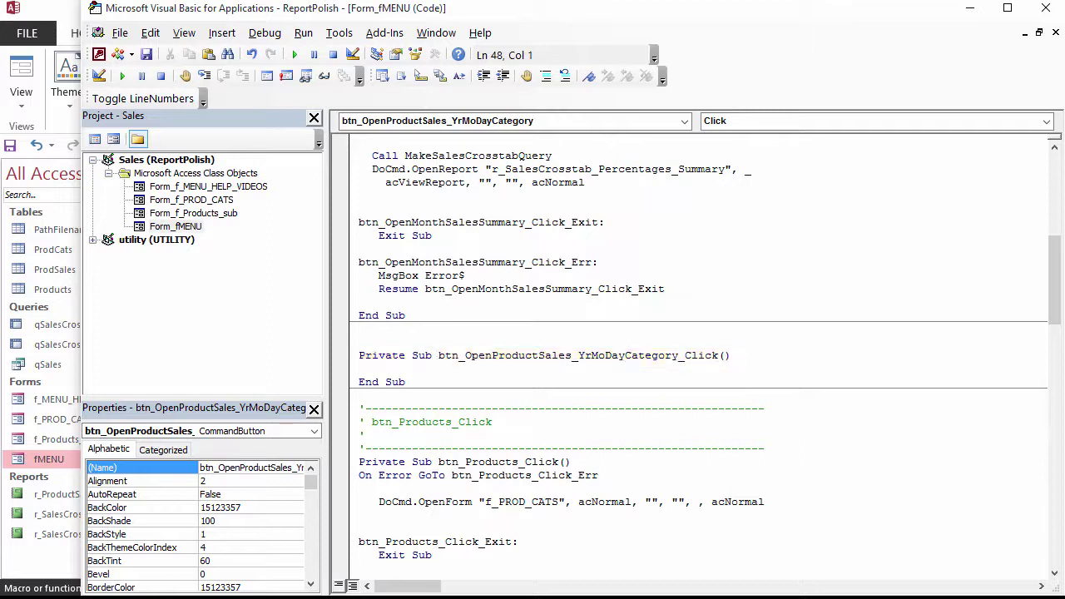
Add a '161017 comment and begin an indented docmd.OpenReport line
type("'161017")
key("Return")
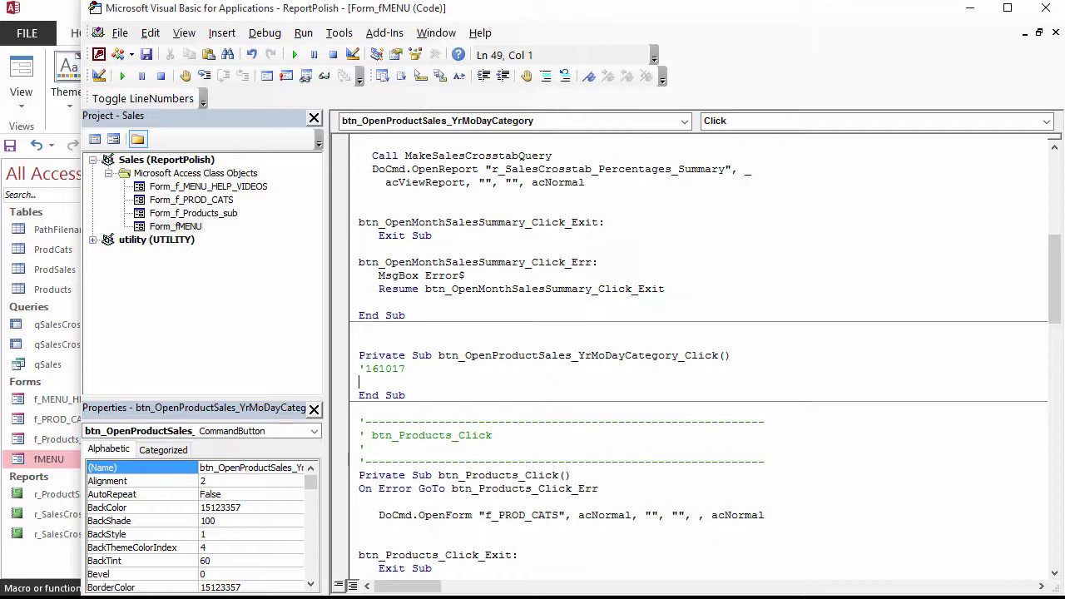
key("Tab")
type("docmd.")
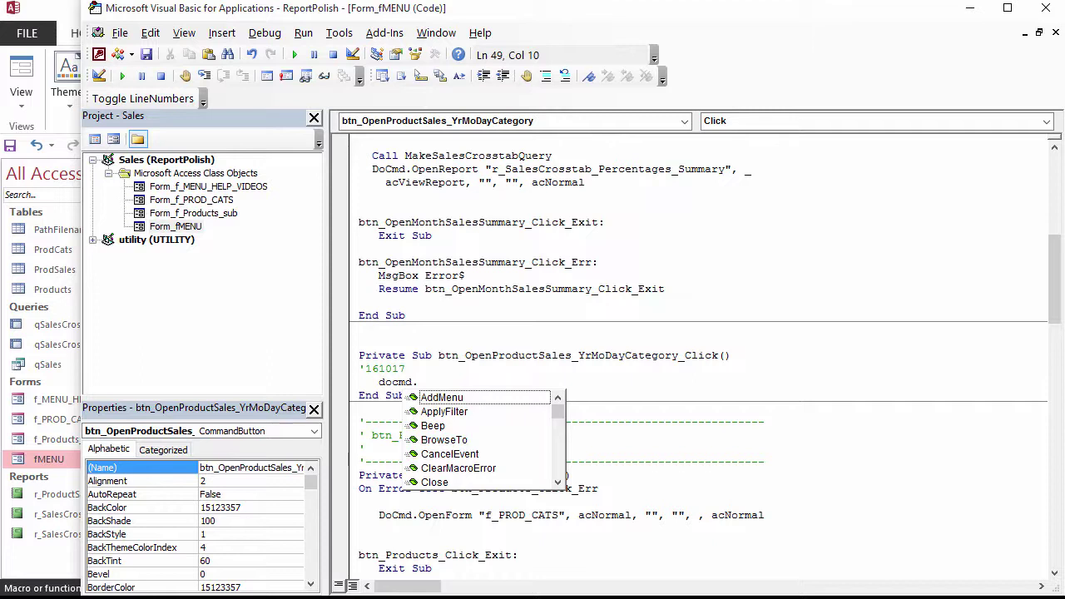
type("op")
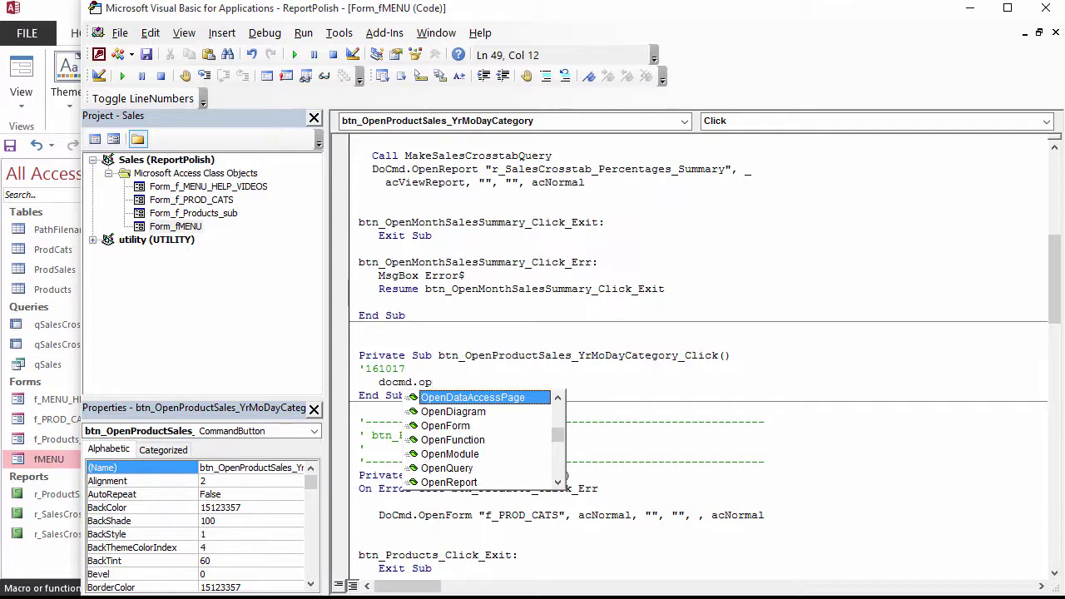
type("enr")
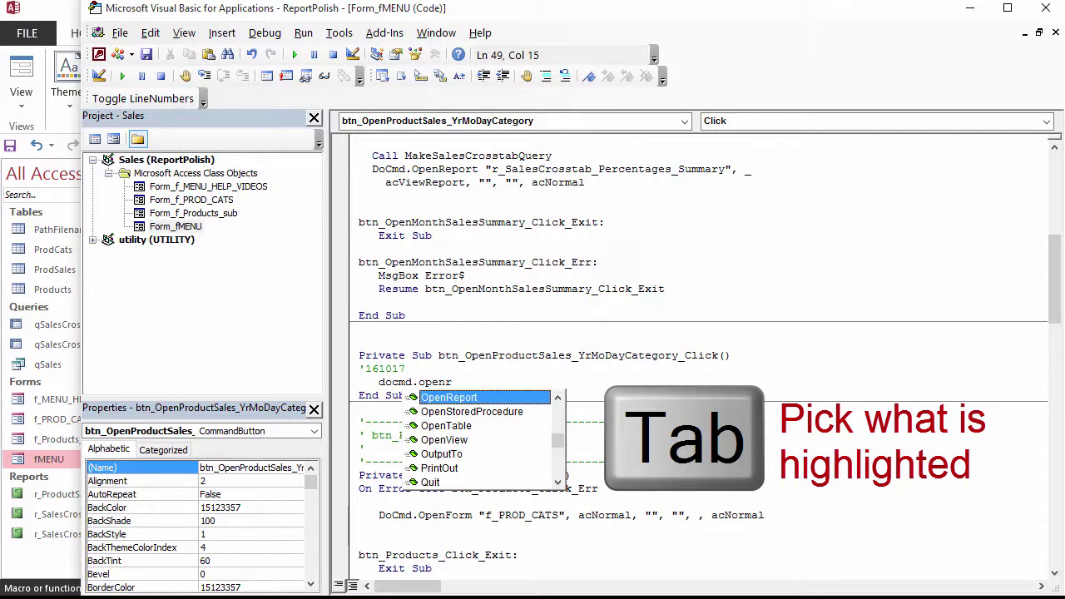
key("Tab")
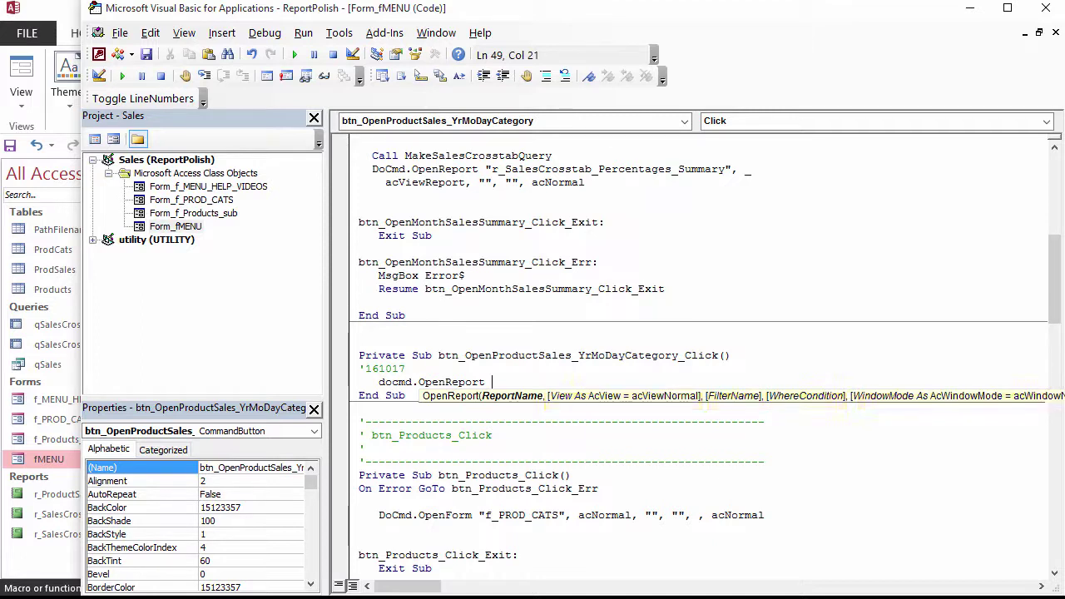
Pass "r_ProductSales_byYearMonthDayCategory" and acViewPreview as the OpenReport arguments
type("\"")
type("r_ProductSales_byYearMonthDayCategory")
type("\"")
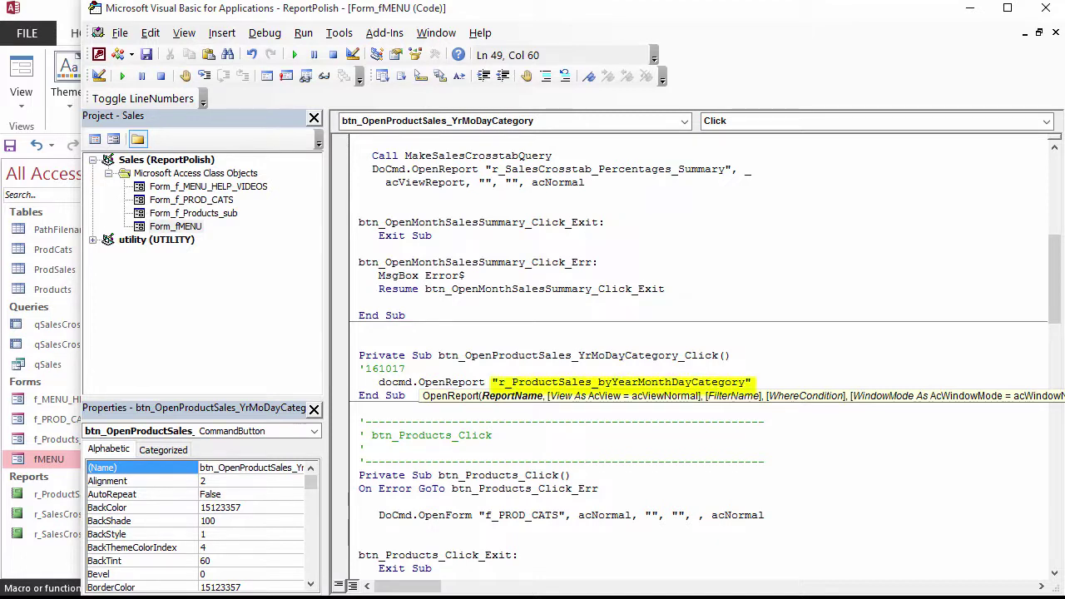
type(", acvi")
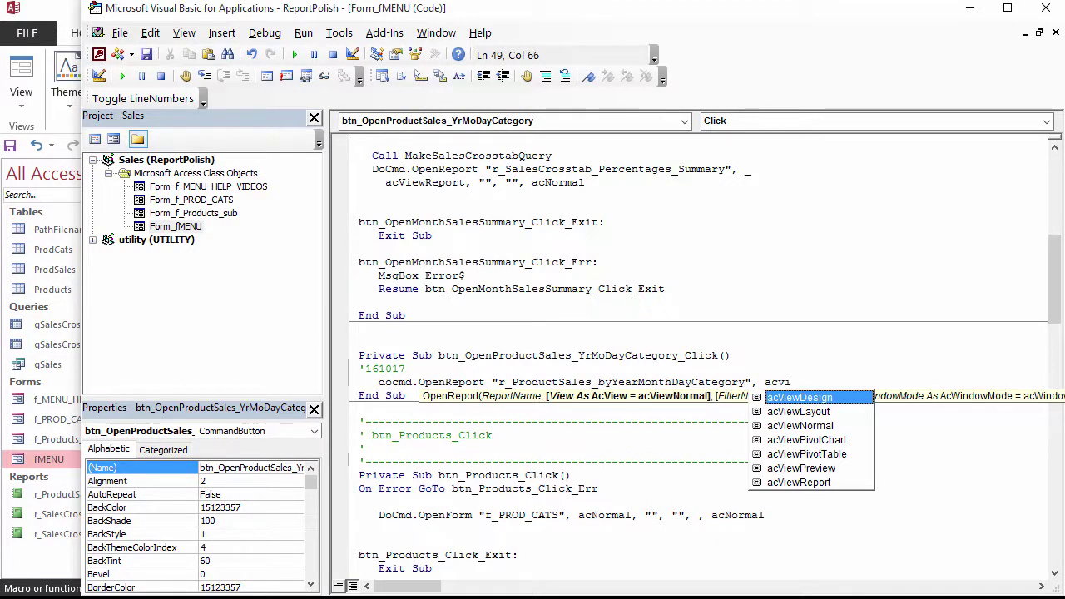
key("Down")
key("Down")
key("Down")
key("Down")
key("Down")
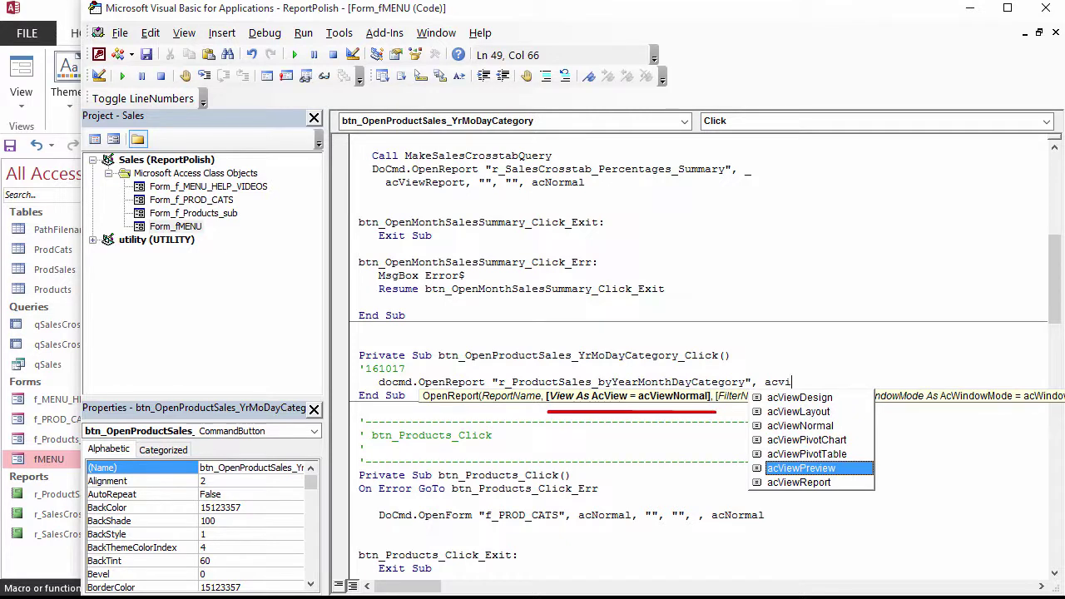
key("Tab")
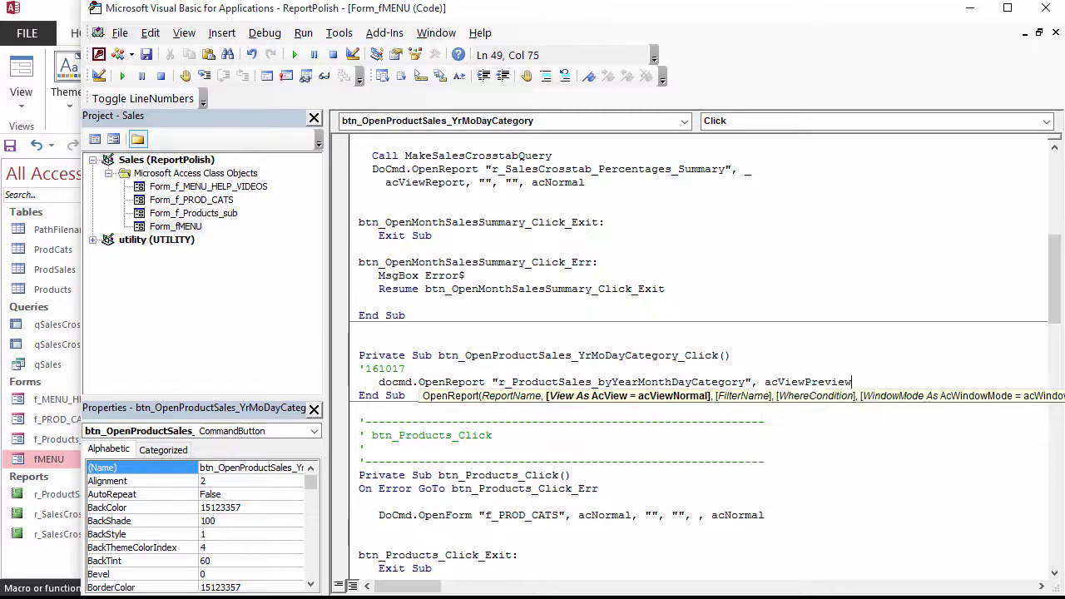
left_click(268, 34)
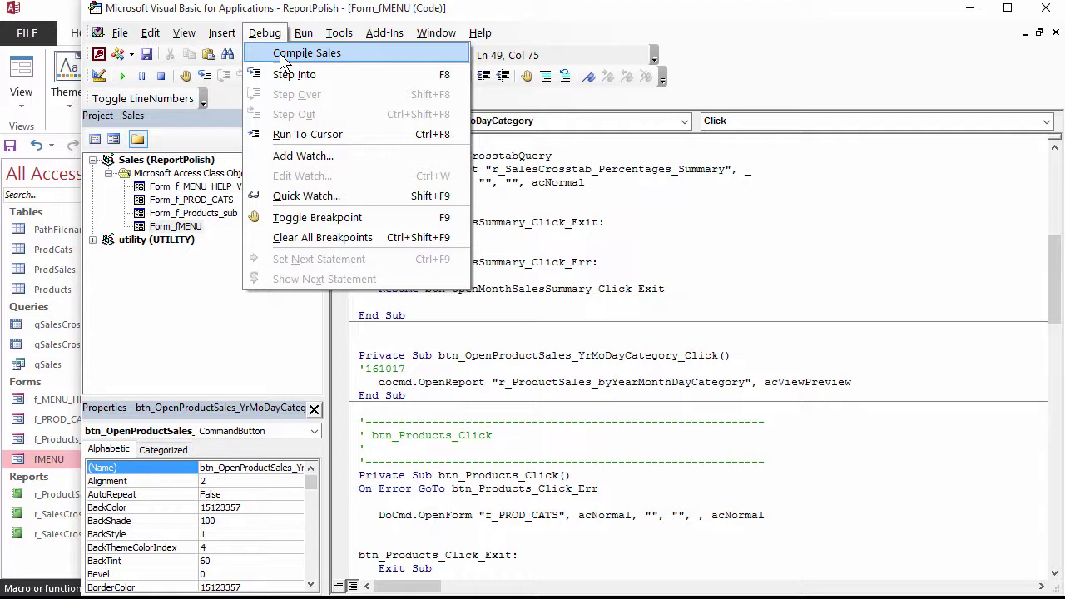
Compile Sales, then misspell OpenReport as OpenReprt to see the compile error
left_click(306, 53)
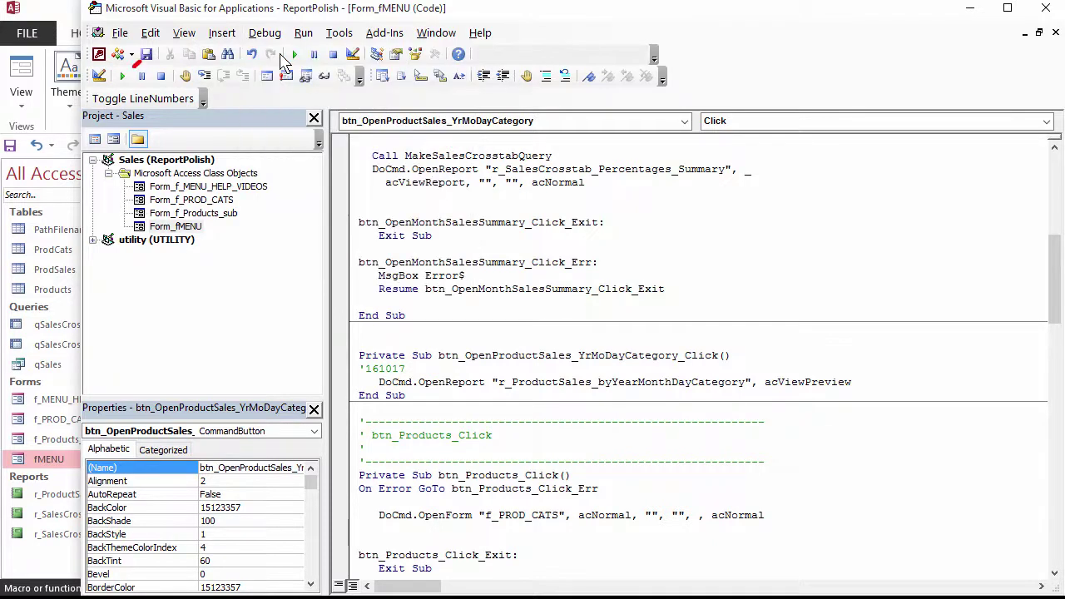
left_click(468, 382)
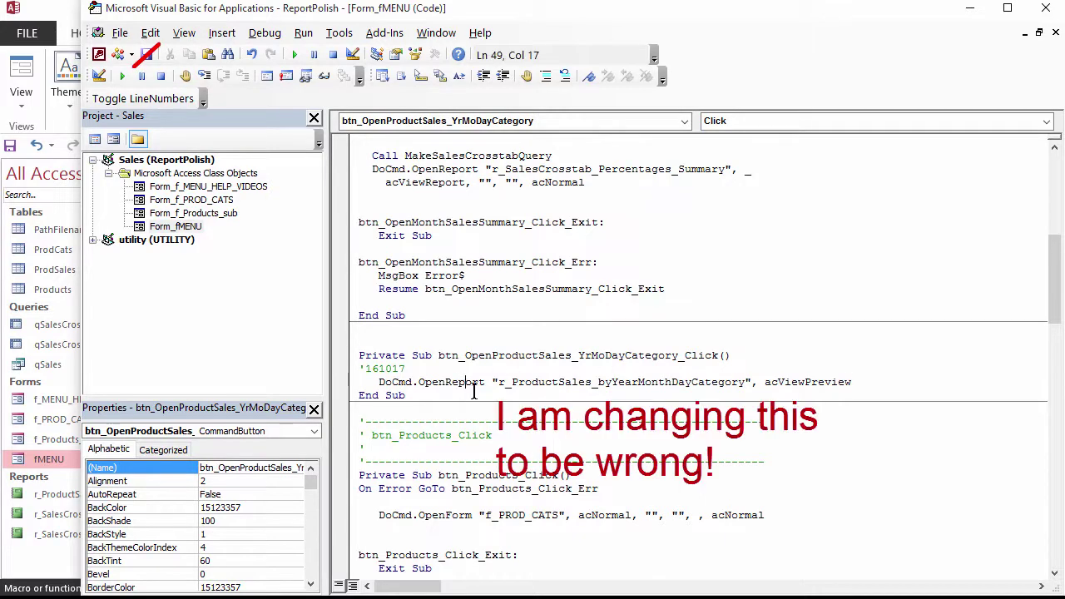
key("Delete")
key("Up")
left_click(265, 33)
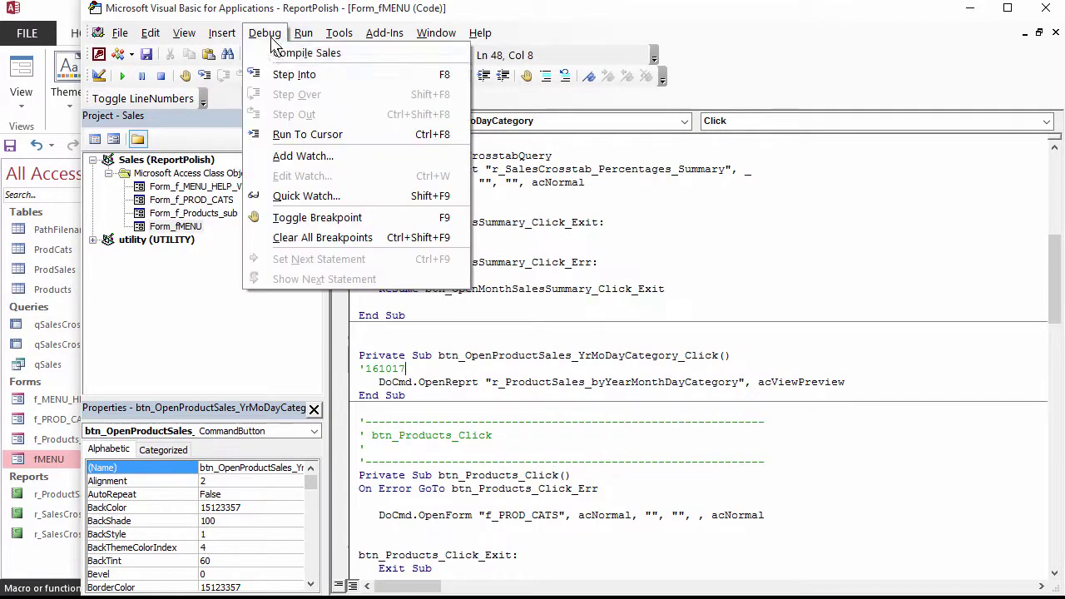
left_click(285, 56)
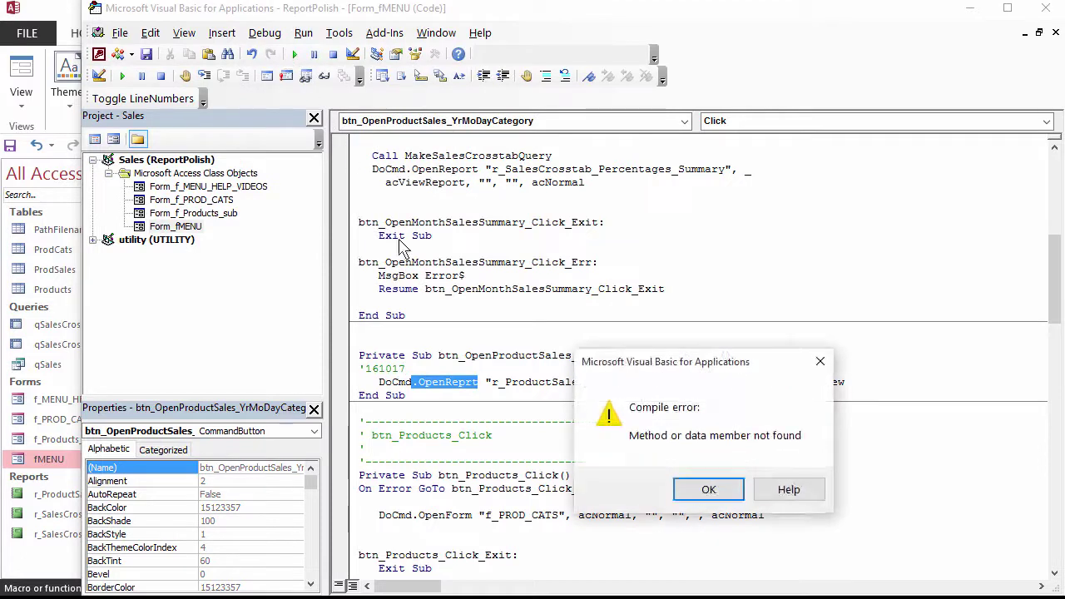
left_click(725, 491)
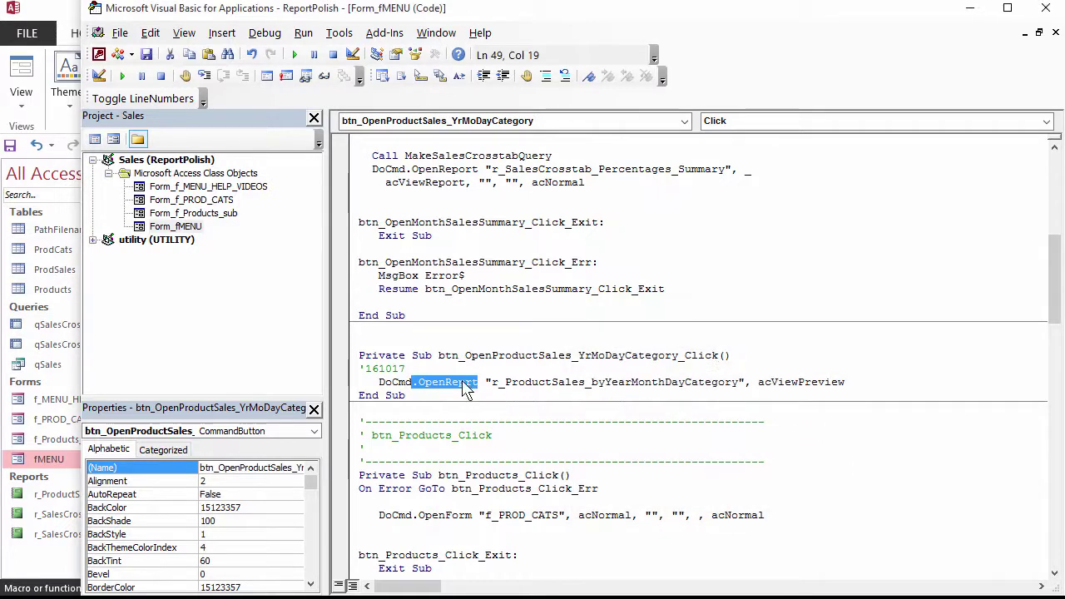
Correct the typo to OpenReport, recompile, save the project and return to Access
left_click(464, 385)
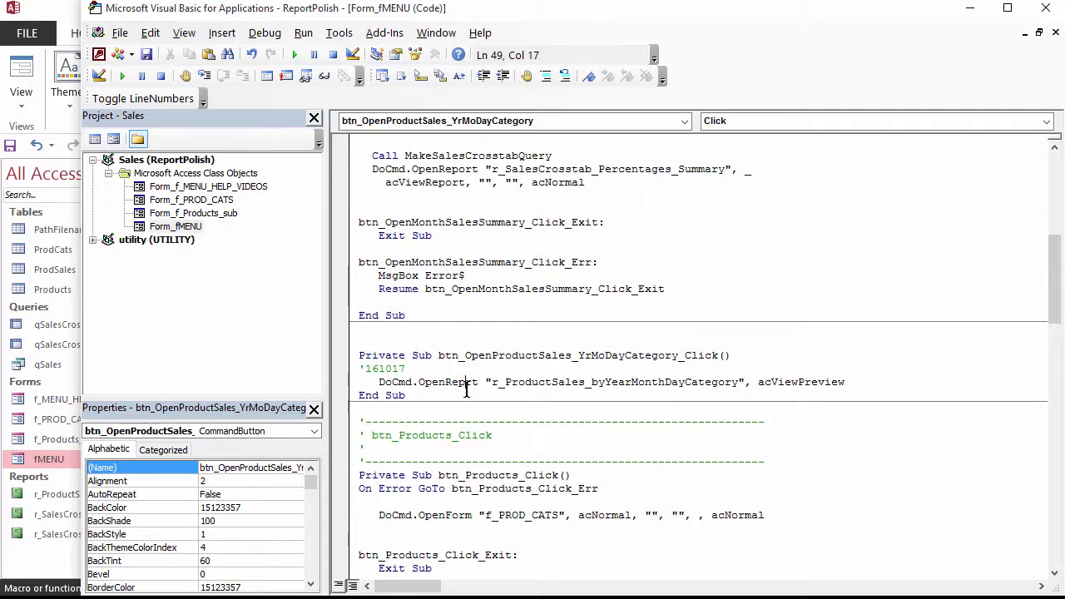
type("o")
left_click(473, 368)
left_click(264, 32)
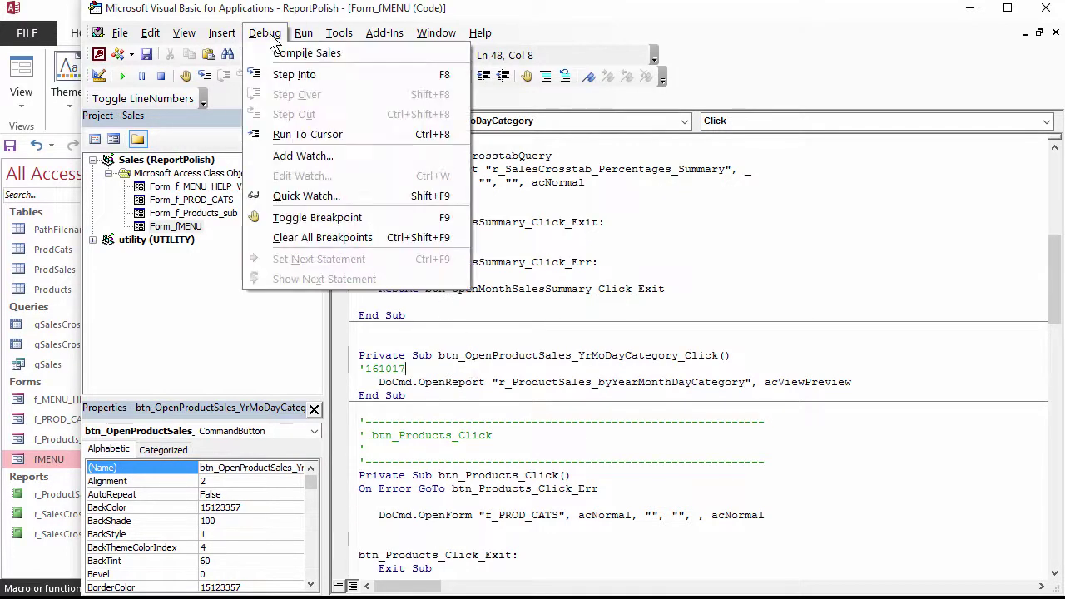
left_click(289, 54)
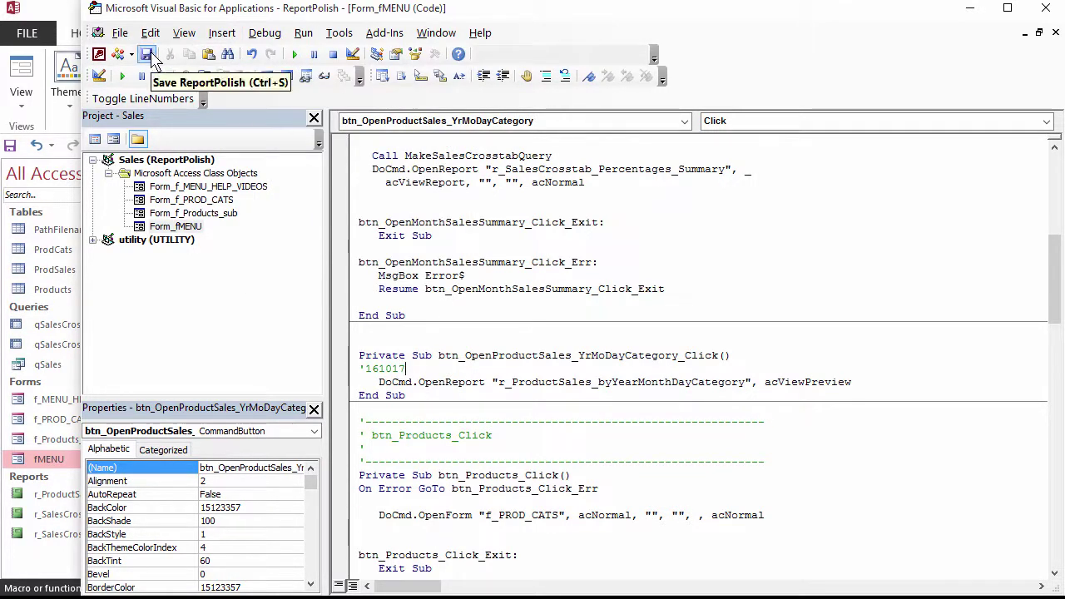
left_click(147, 54)
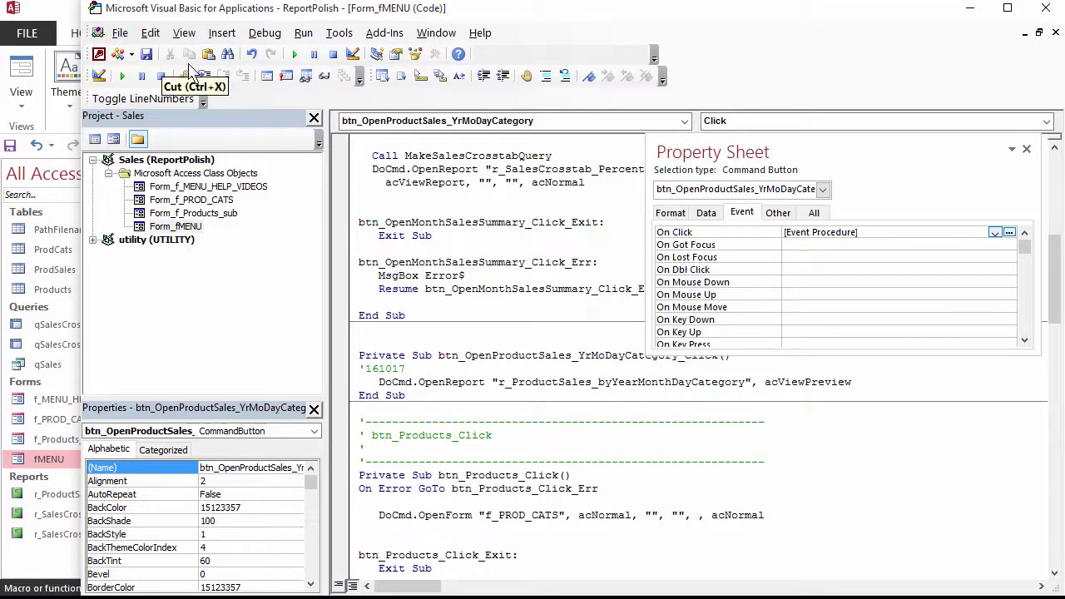
left_click(52, 7)
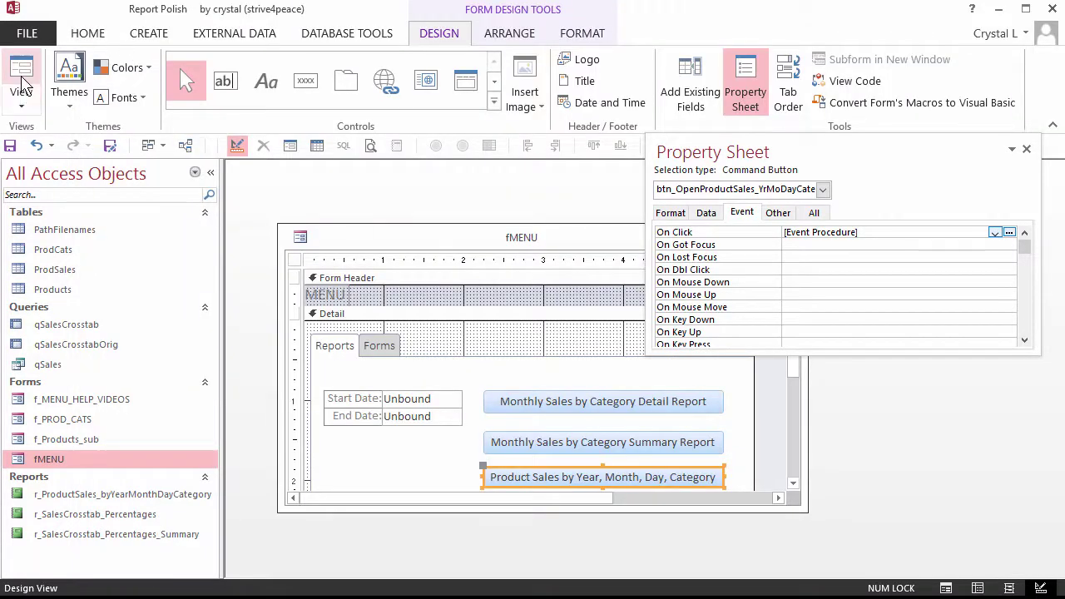
Test the new button in Form View, then maximize the Product Sales preview at about 100% zoom
left_click(23, 83)
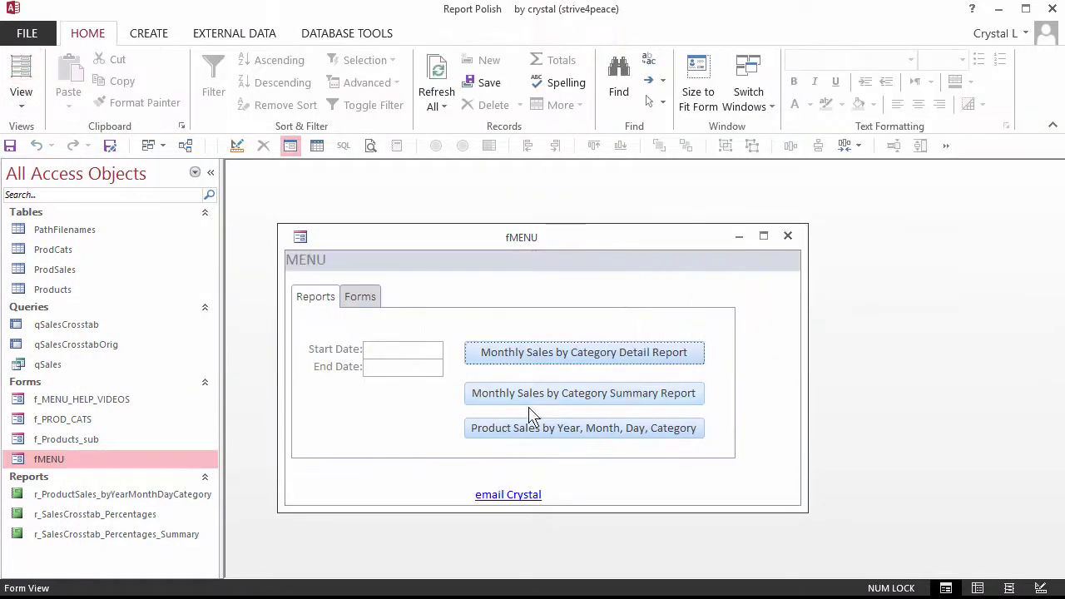
left_click(564, 434)
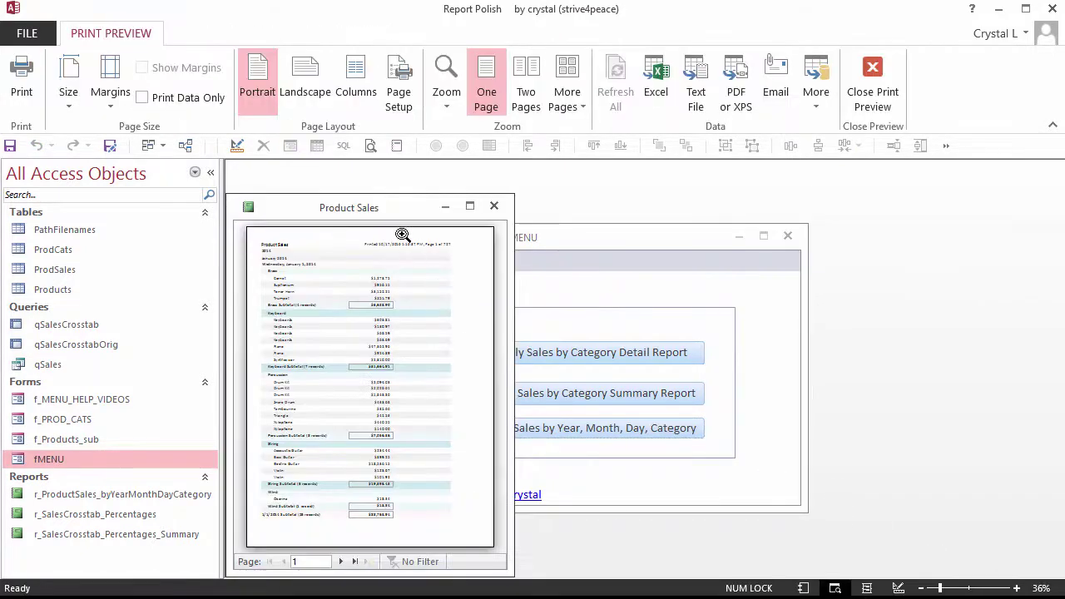
double_click(385, 211)
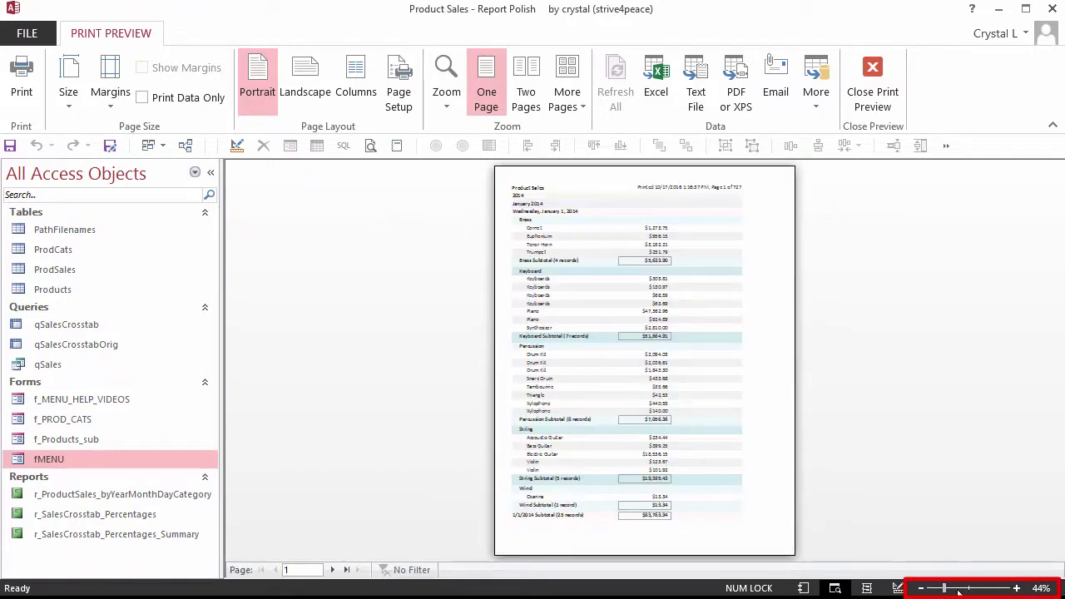
left_click_drag(958, 590, 969, 589)
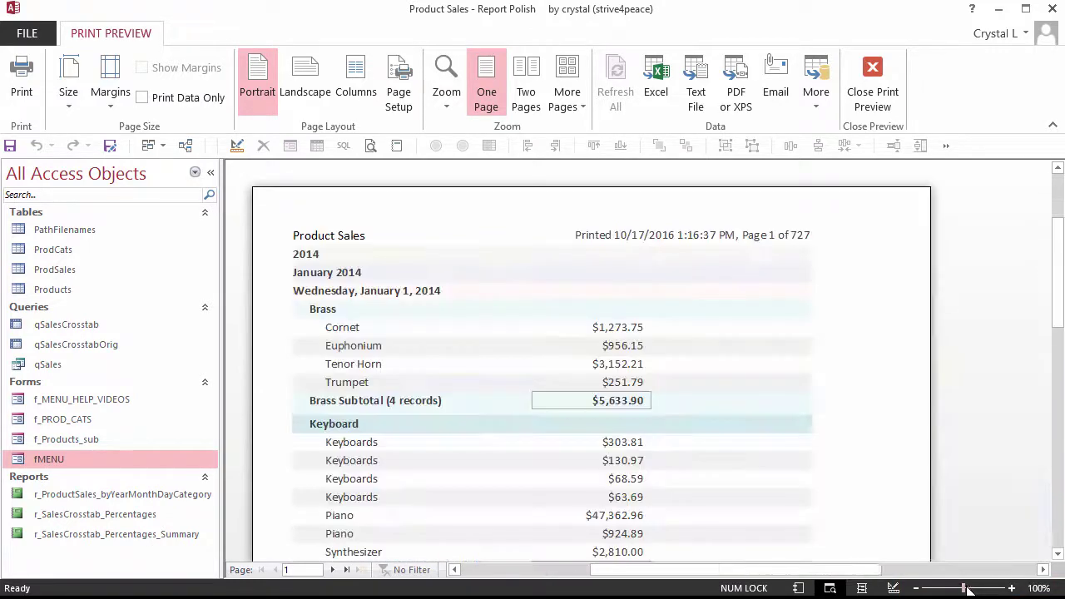
Close the preview, check the Start/End date box names in Design View, and open the button's On Click code
left_click(871, 73)
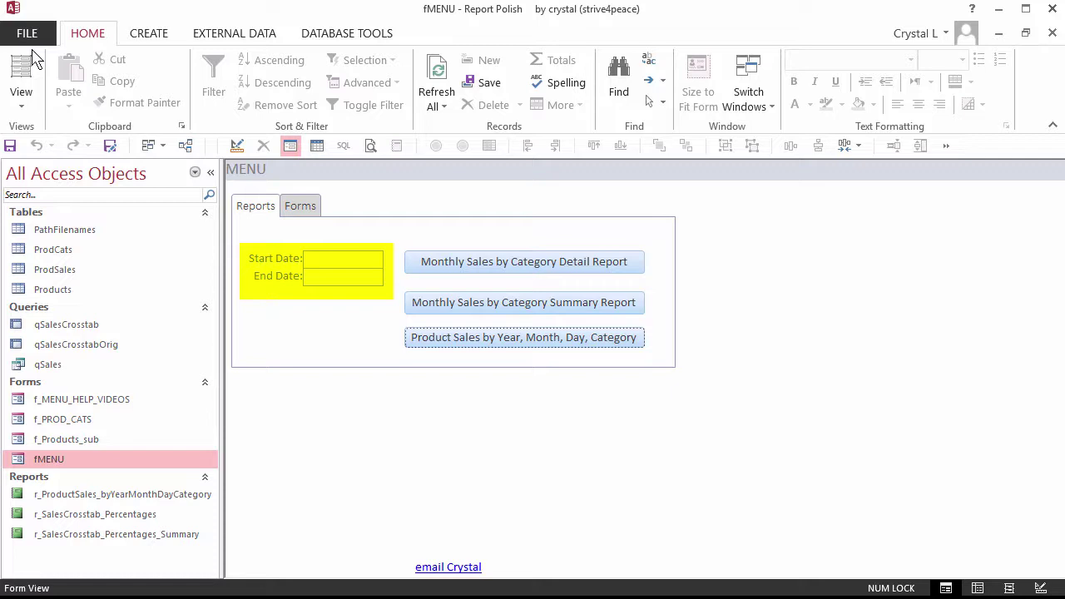
left_click(22, 103)
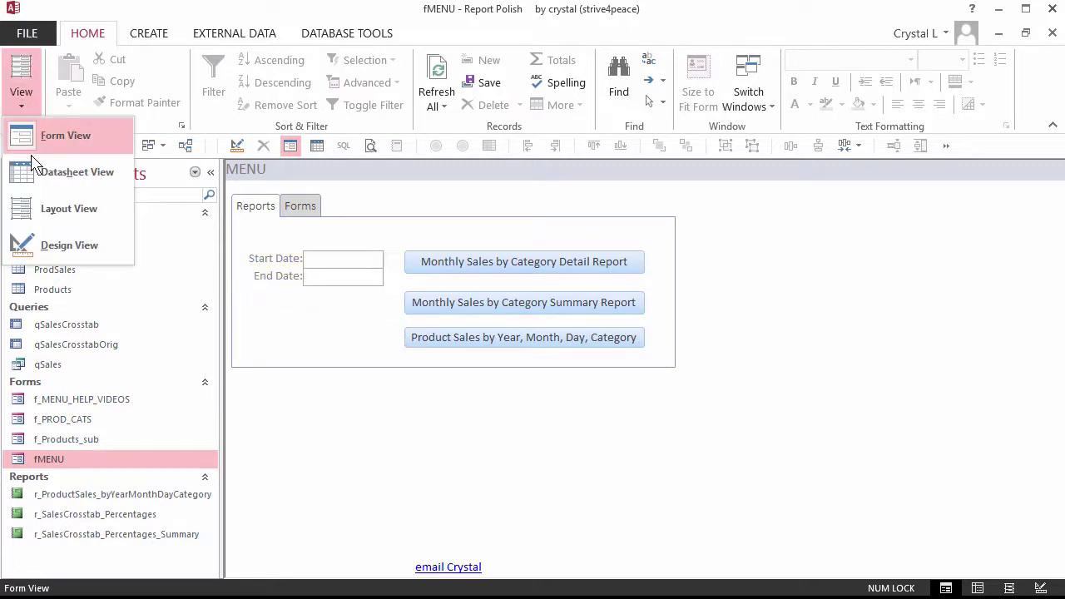
left_click(50, 248)
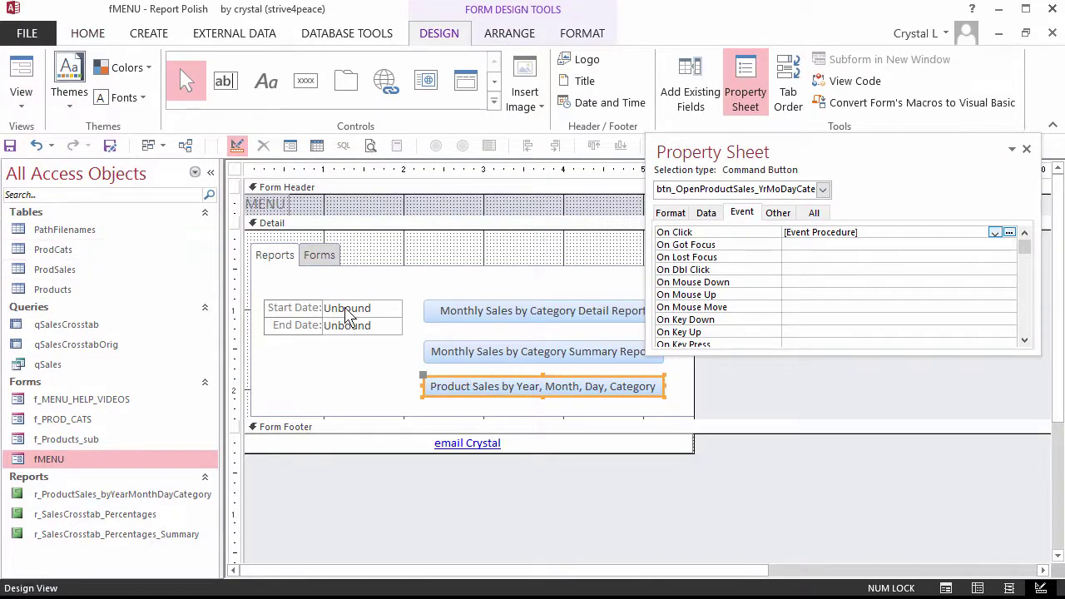
left_click(346, 311)
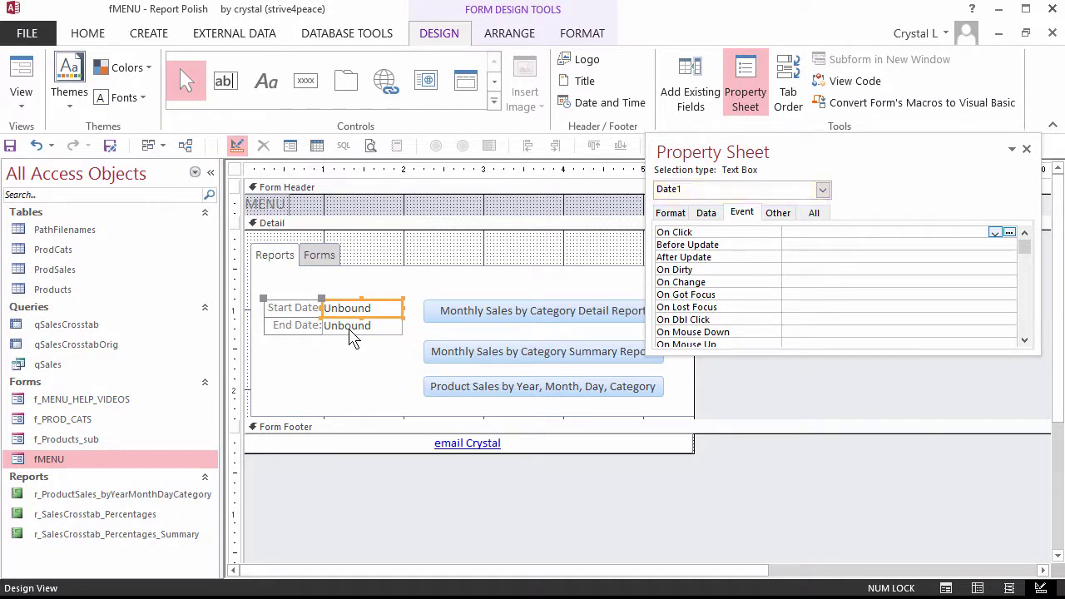
left_click(349, 329)
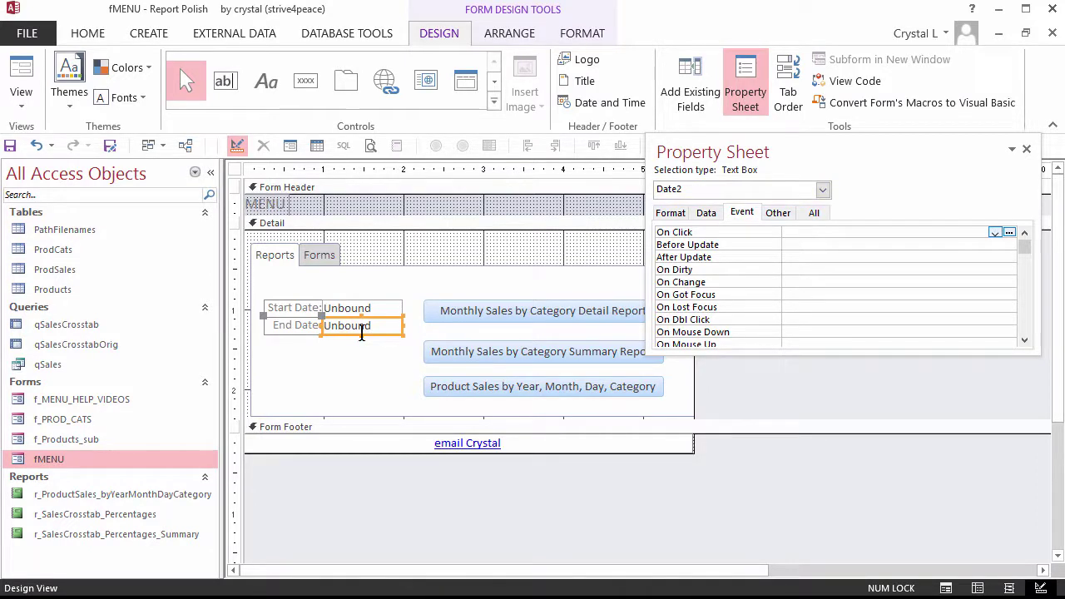
left_click(519, 394)
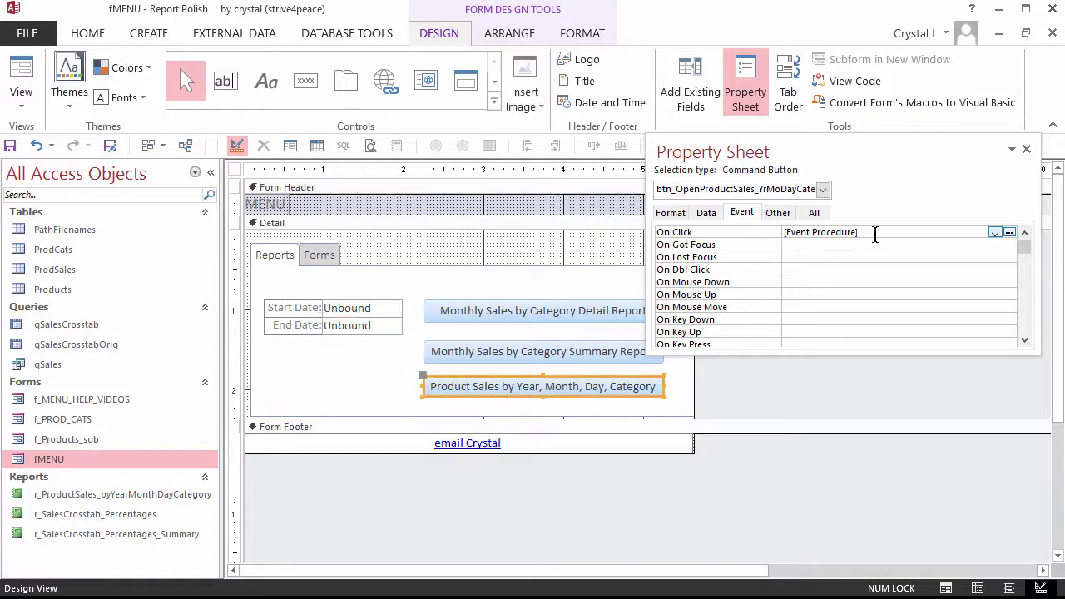
left_click(924, 232)
Below the button's Click procedure, declare Private Function GetWhere_SalesDate() As Variant, letting VBA add End Function
left_click(1008, 232)
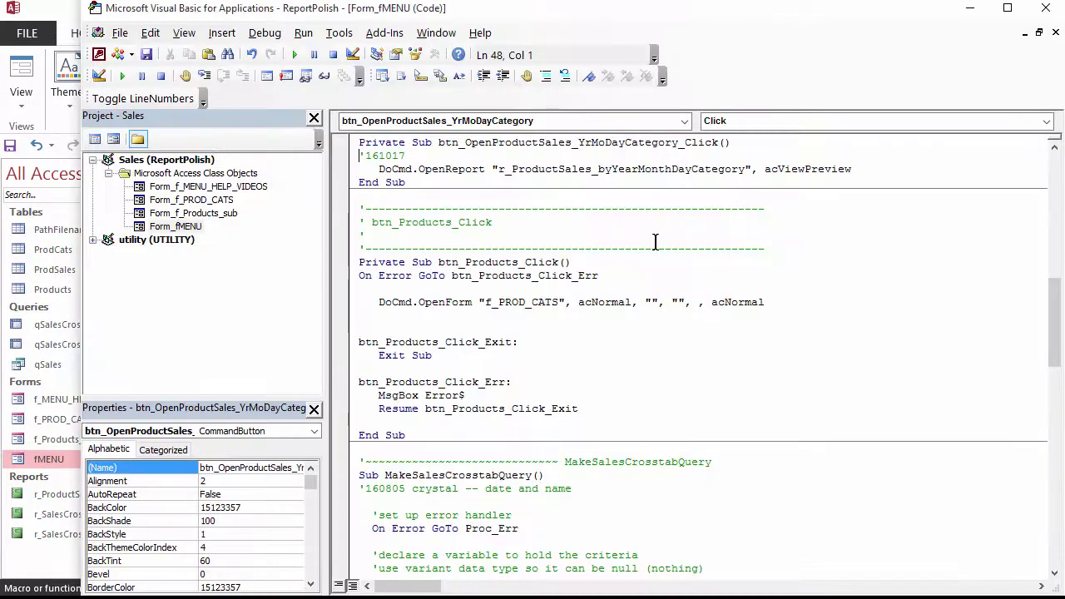
left_click(399, 195)
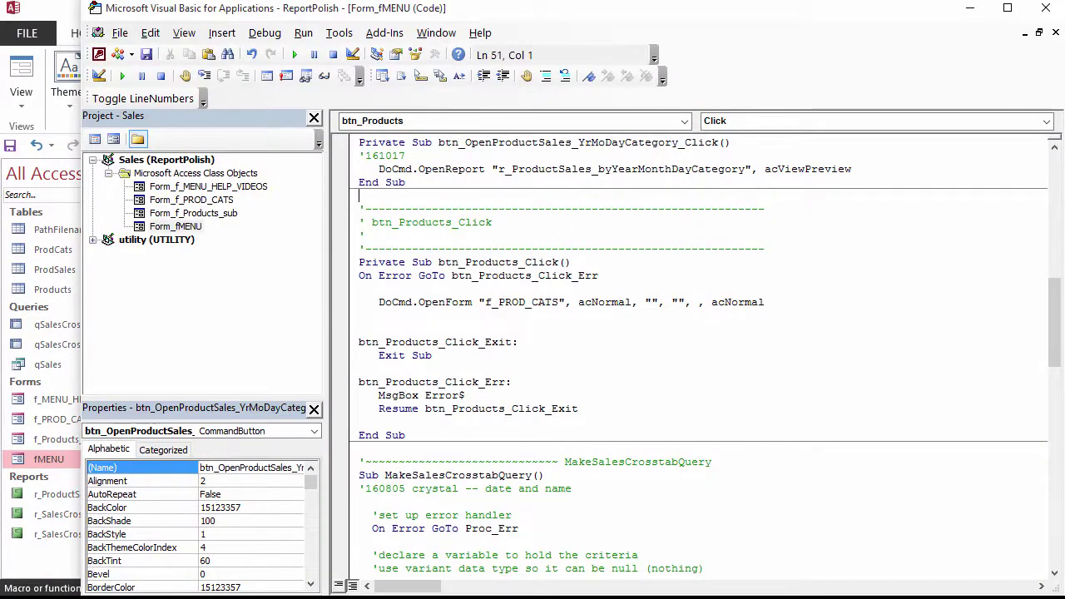
key("Return")
key("Return")
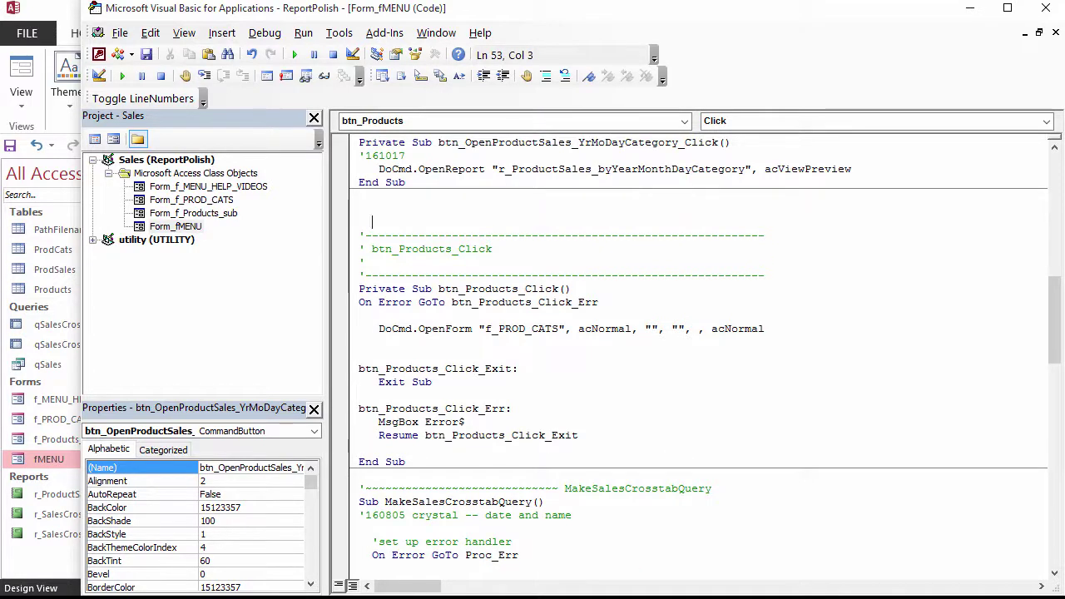
key("Home")
key("Up")
type("private")
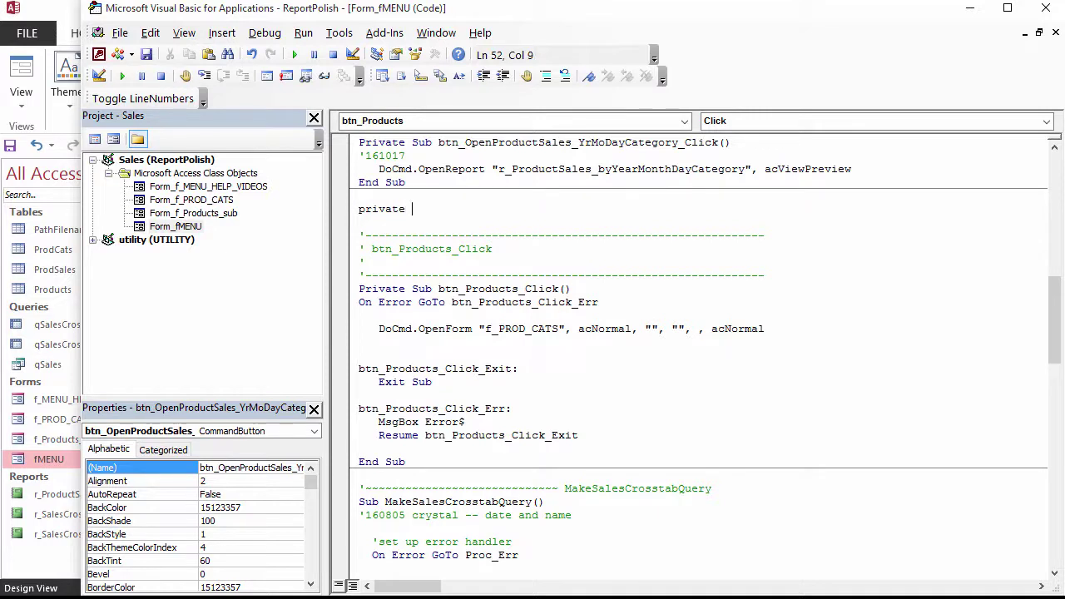
type(" function")
type("GetWhere_SalesDate")
type("() as")
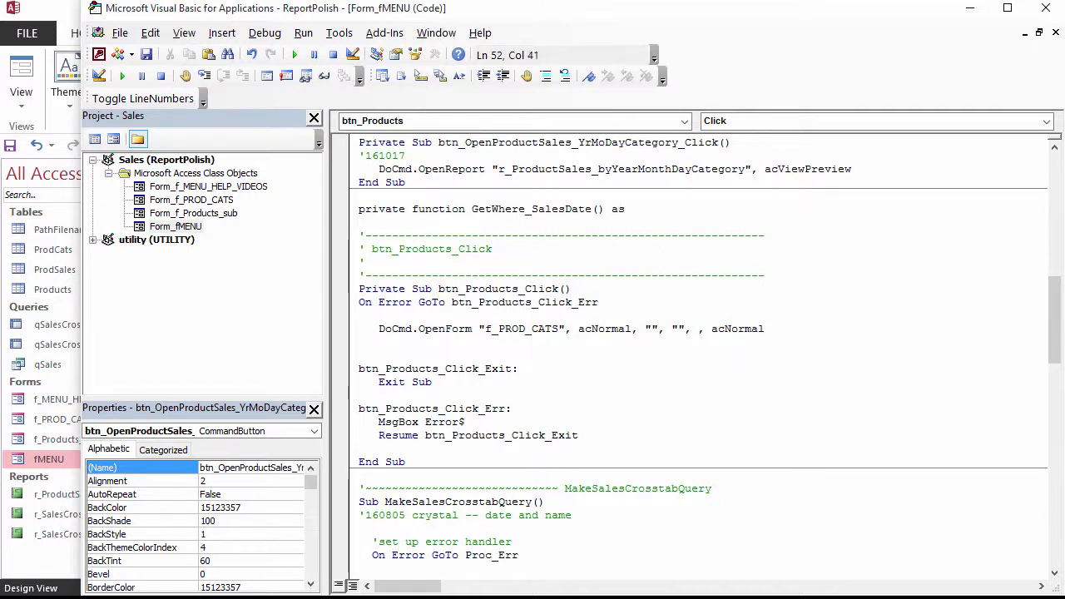
type(" variant")
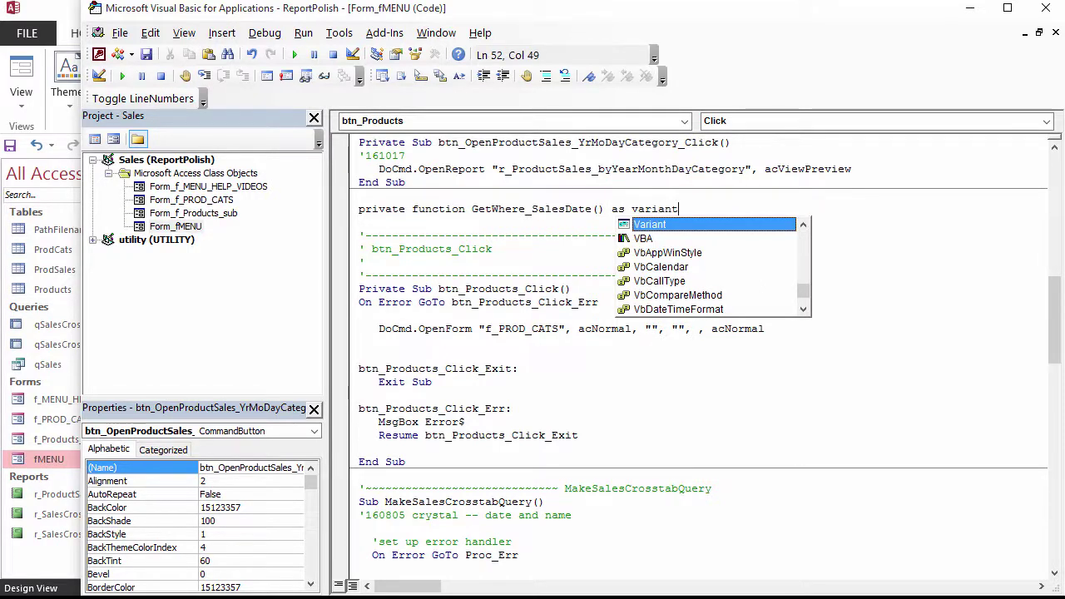
key("Return")
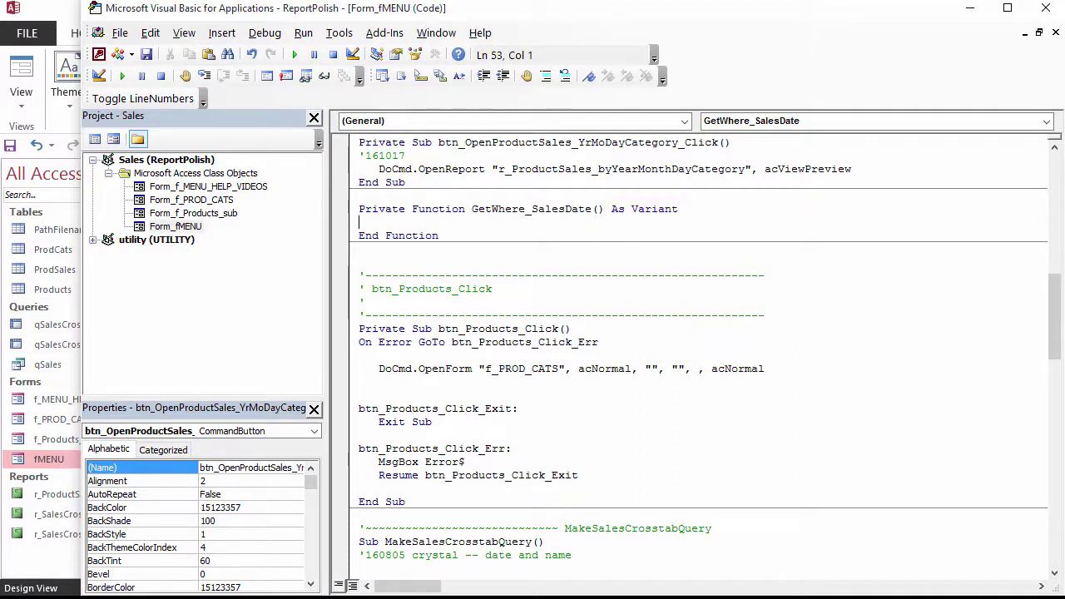
Add a '161016 comment line and copy the function name GetWhere_SalesDate
type("161016")
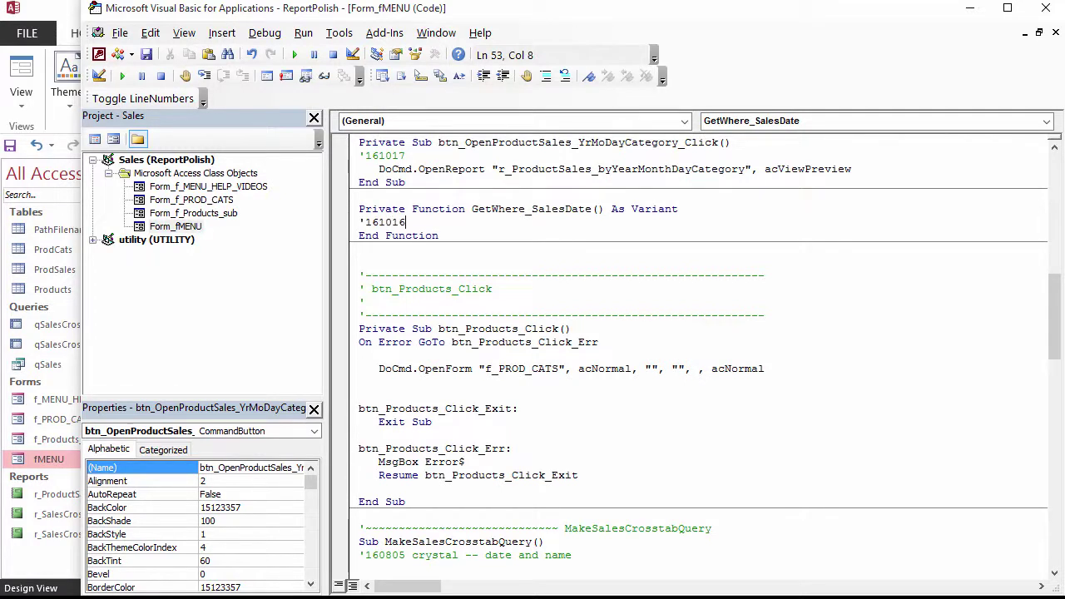
key("Return")
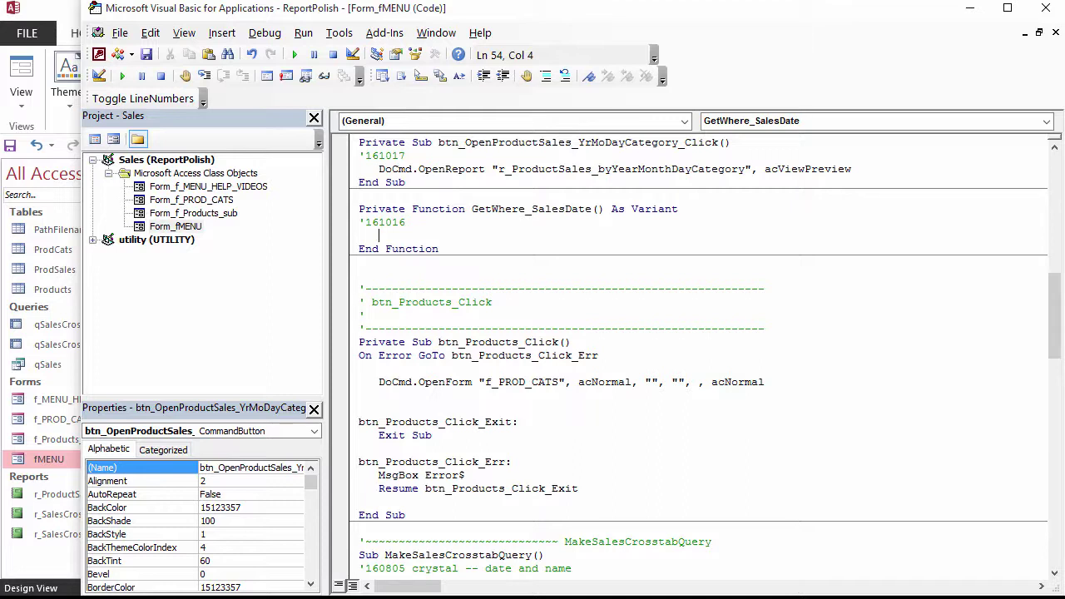
double_click(500, 209)
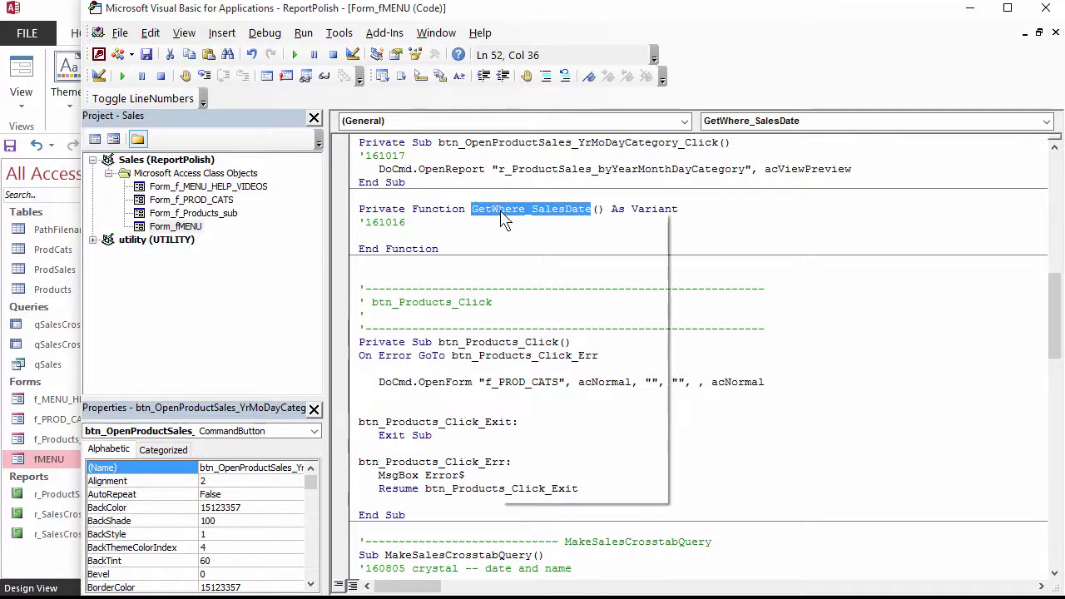
right_click(503, 215)
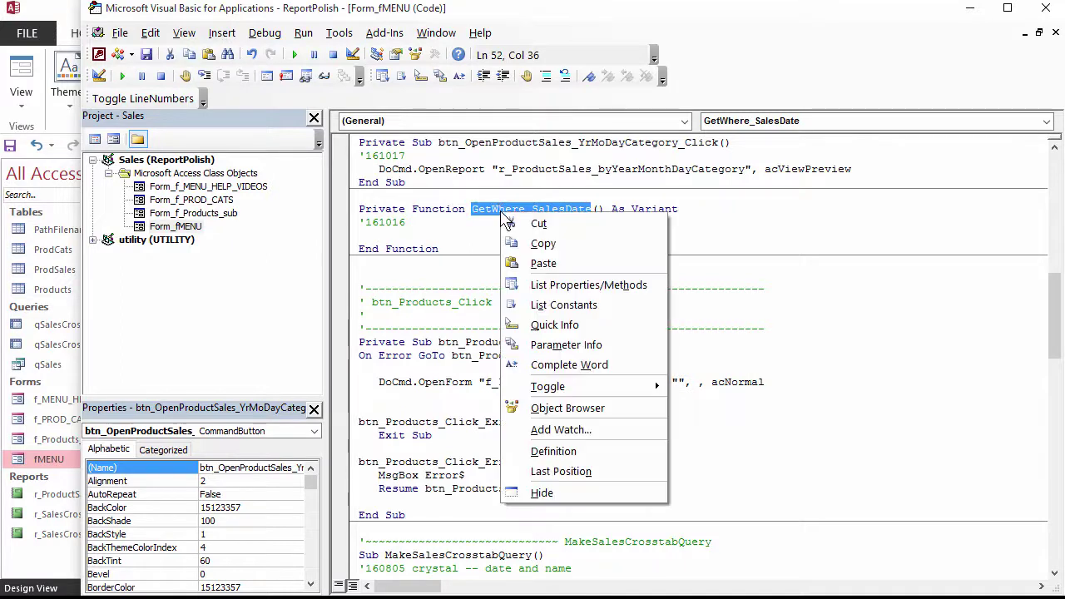
left_click(537, 246)
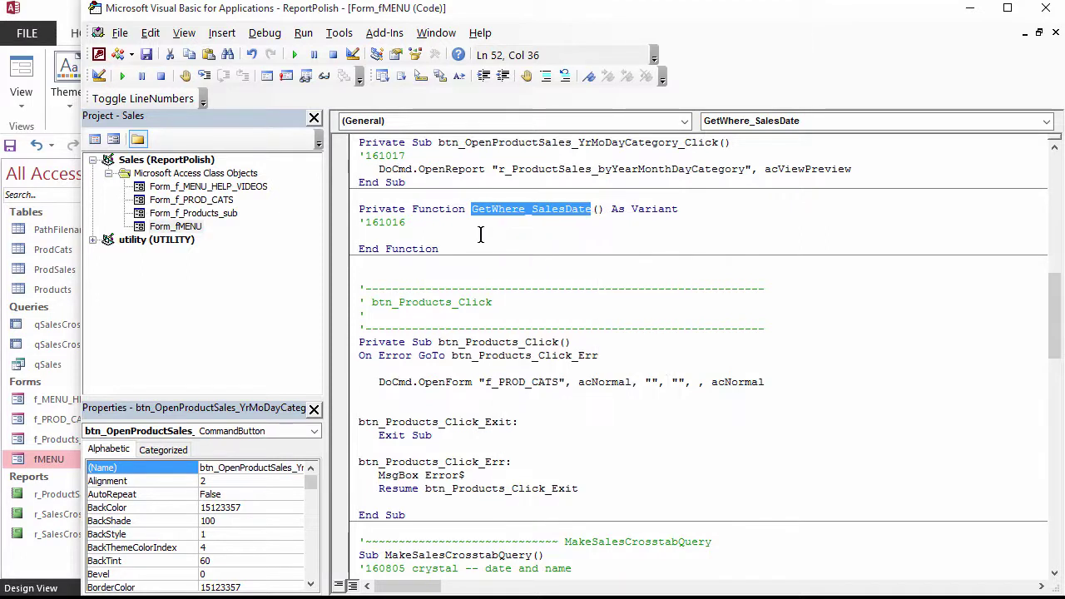
Add an 'initialize return value comment, set GetWhere_SalesDate = Null, and start a 'construct criteria comment
left_click(470, 235)
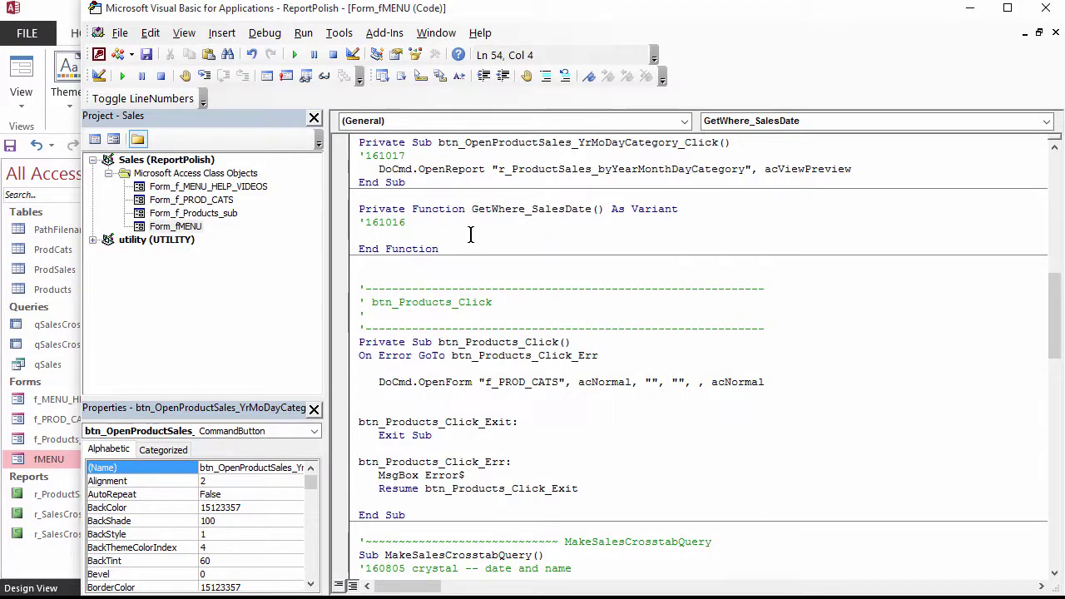
type("'initialize ")
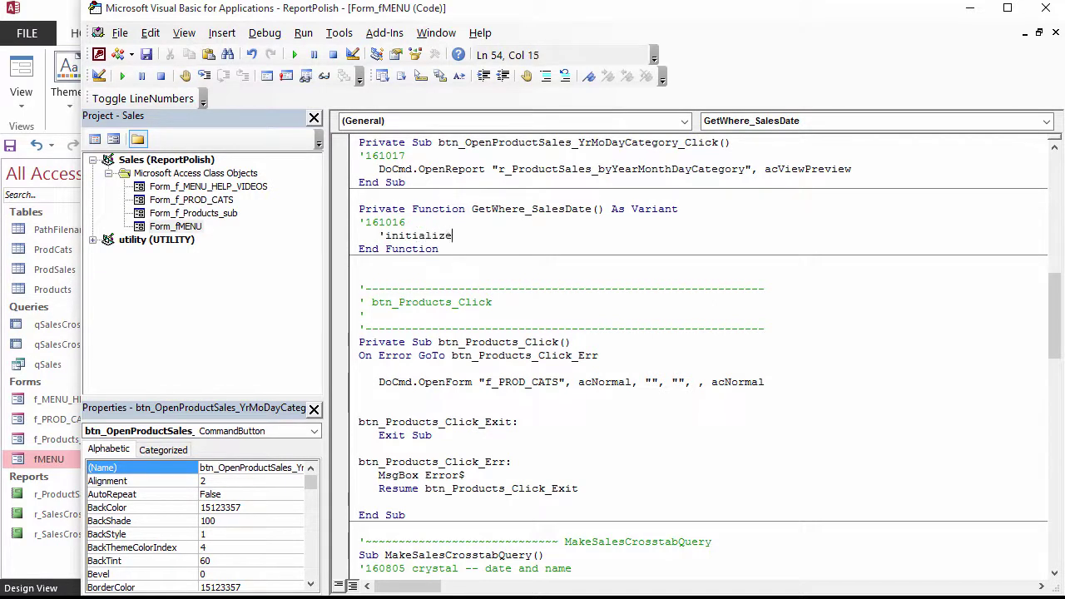
type("return valu")
type("e")
key("Return")
key("ctrl+v")
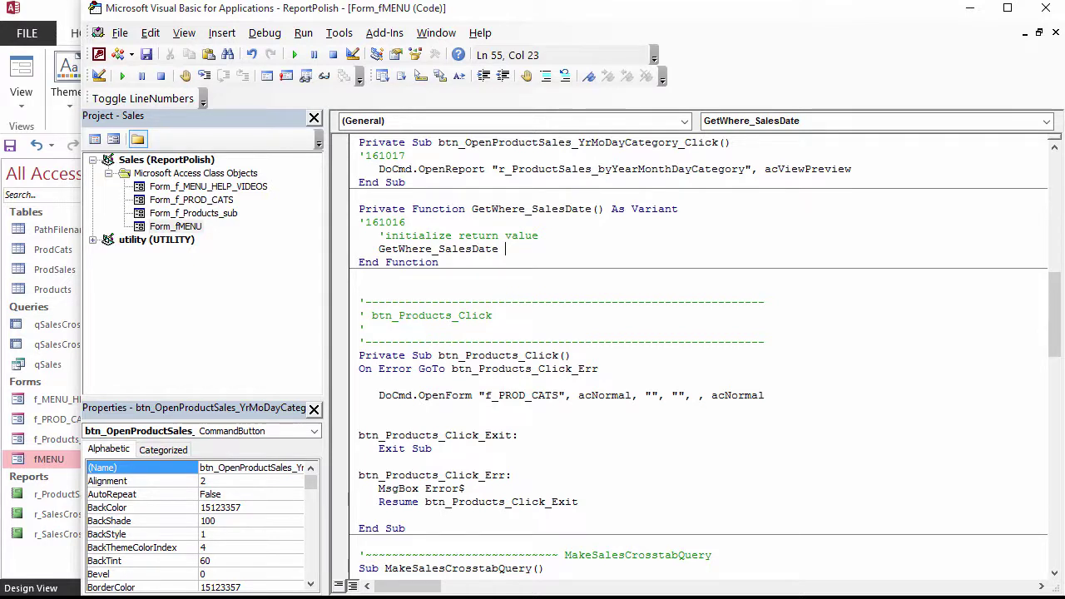
type("= null")
key("Return")
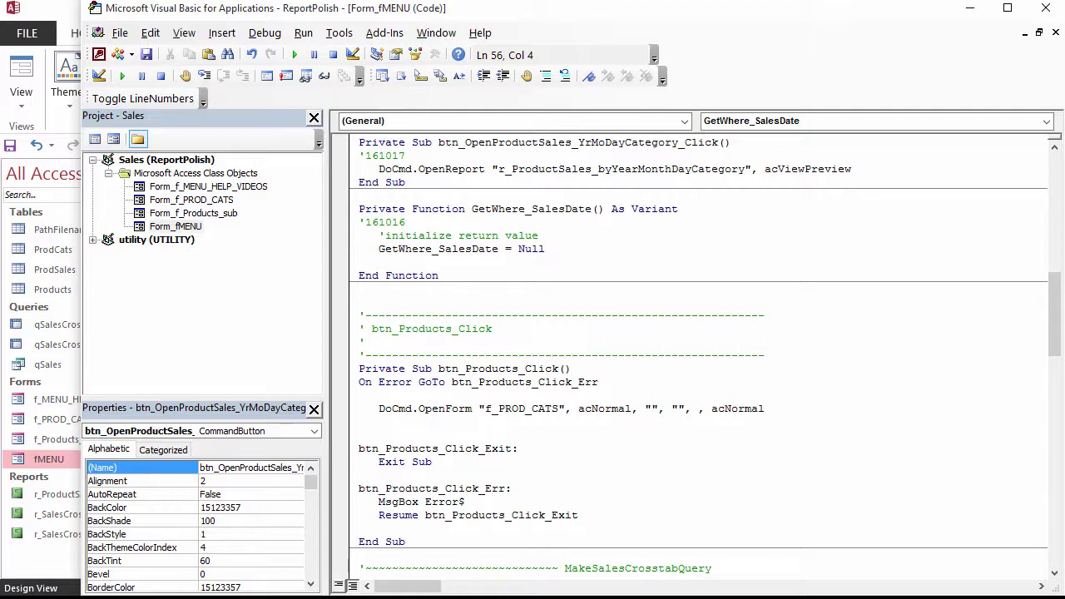
type("'construct criteri")
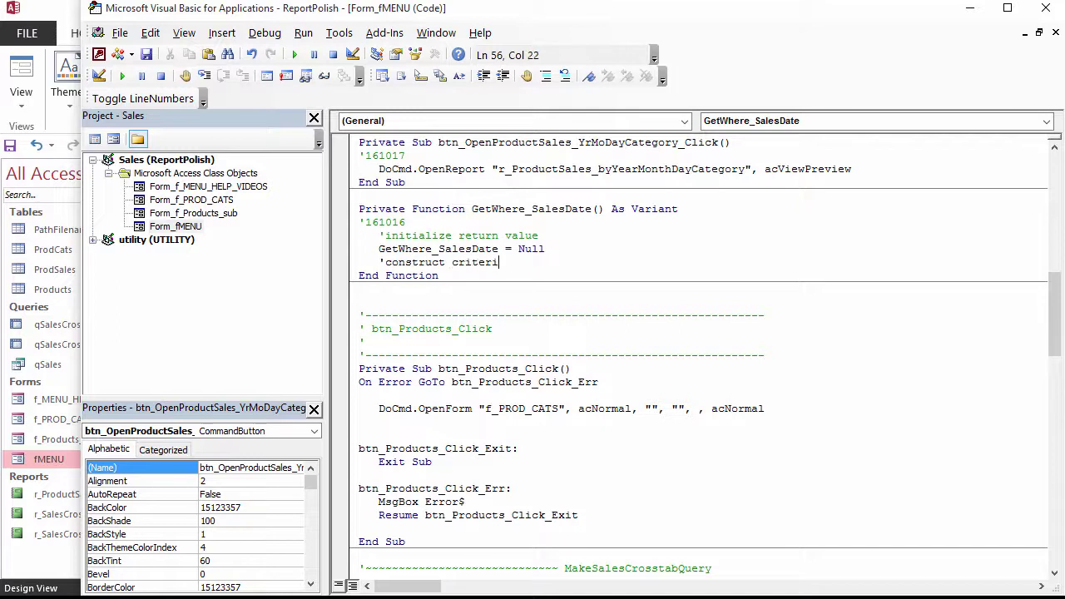
type("a")
Create a With Me.Date1 … End With block below the criteria comment
key("Return")
type("wit")
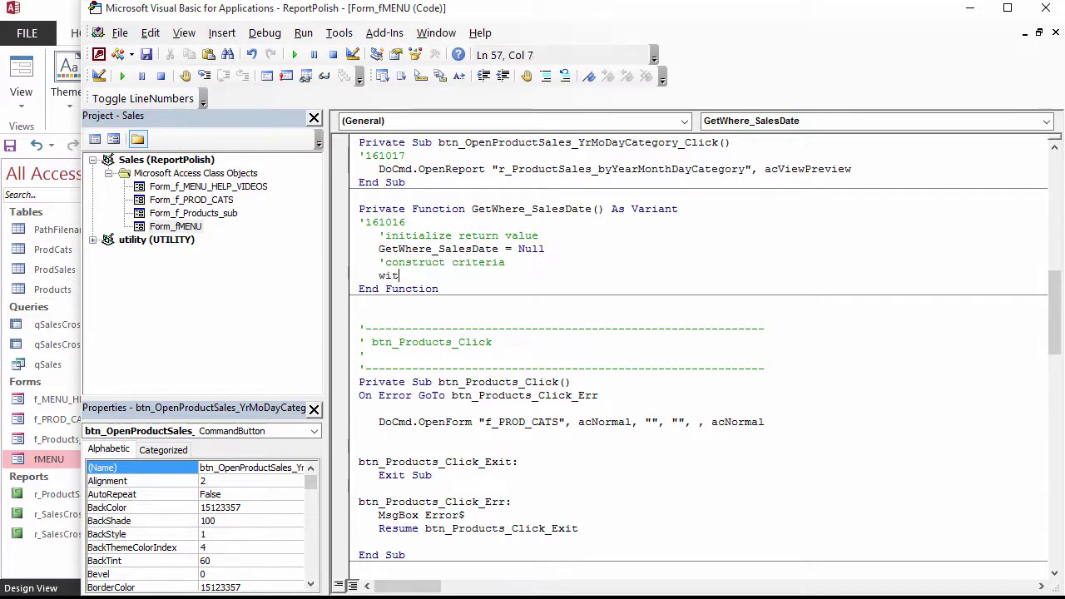
type("h me.date")
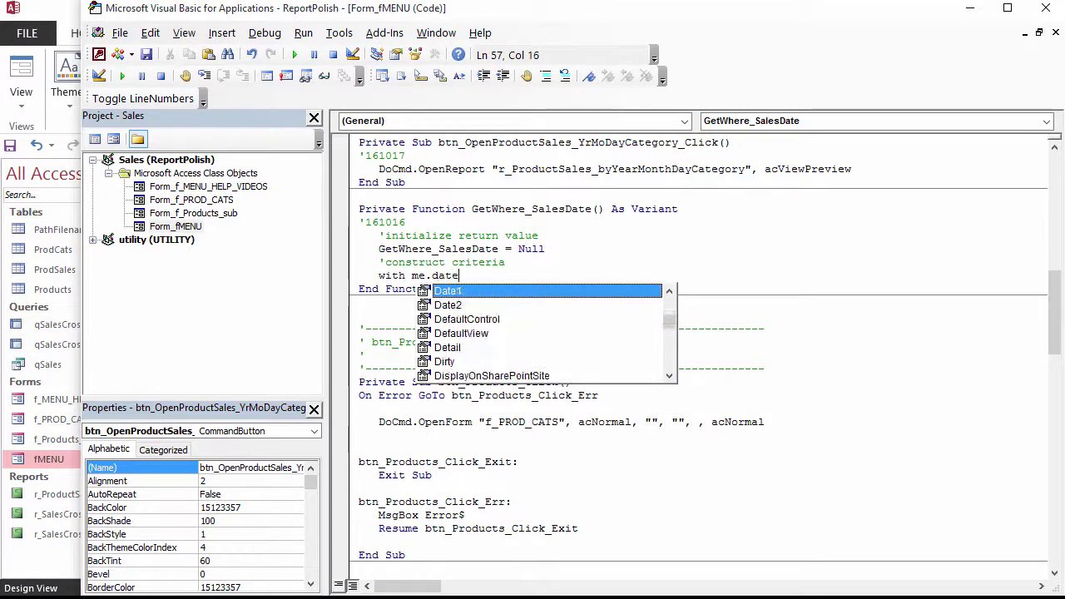
key("Tab")
key("Return")
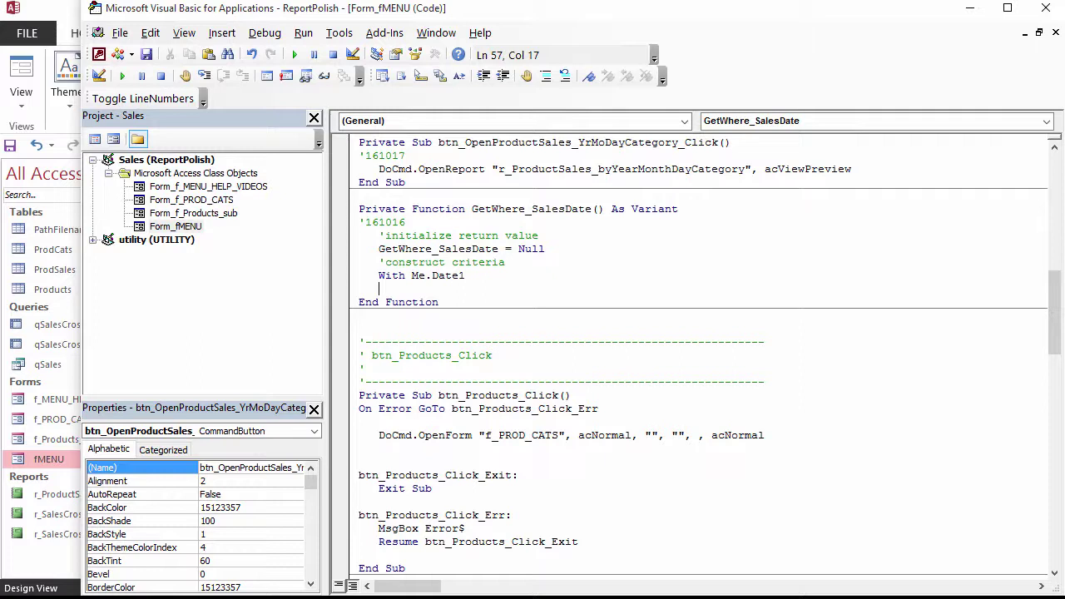
key("Return")
key("Return")
type("end ")
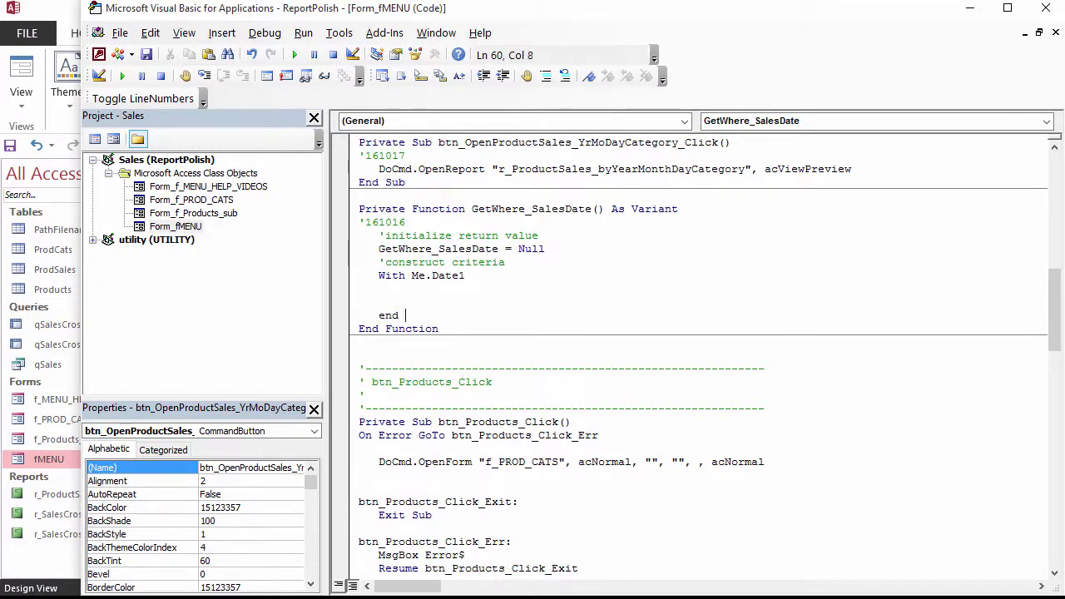
type("with")
Inside the With block, add an indented If Not IsNull(.Value) Then line
key("Up")
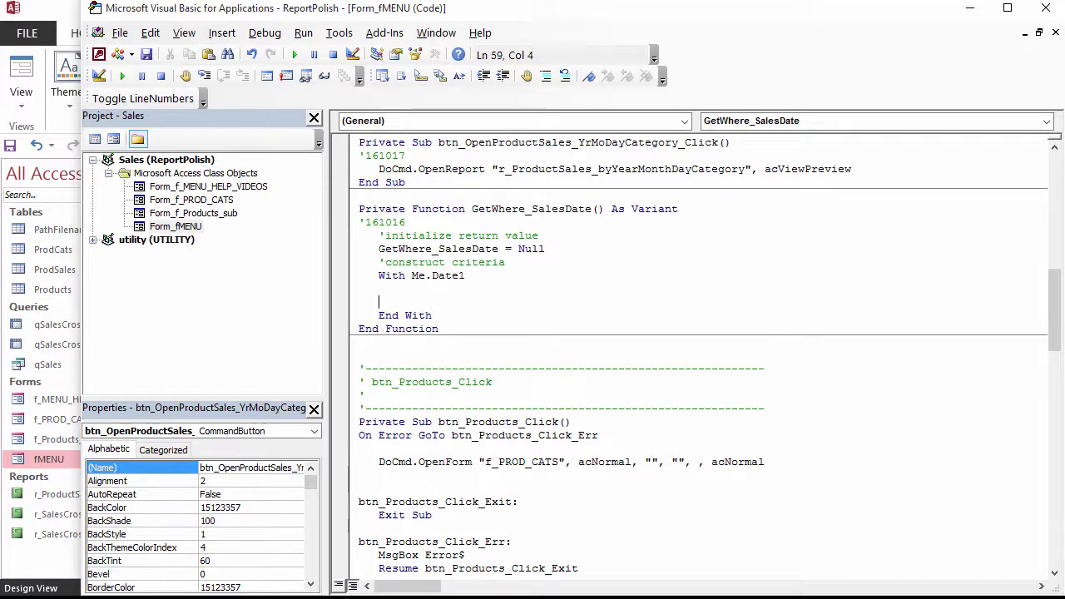
key("Up")
key("Tab")
type("if not isnull")
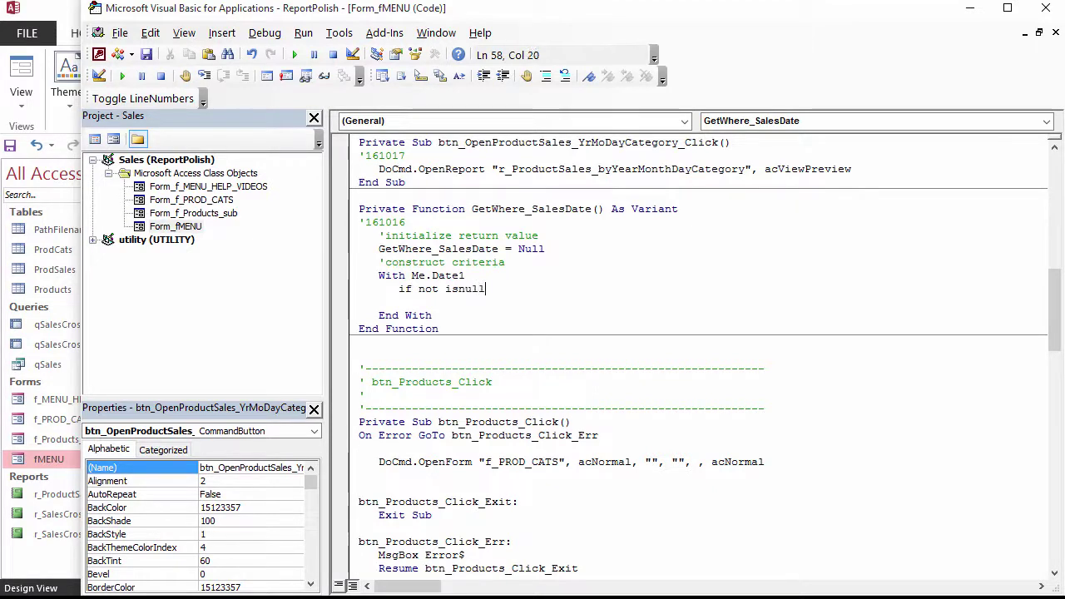
type("(.value")
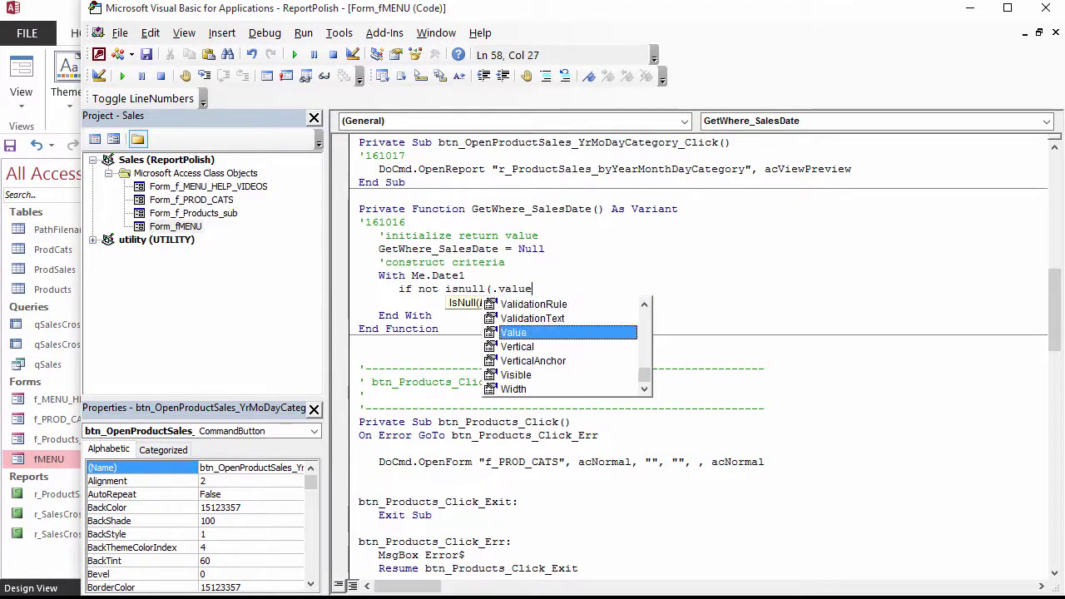
type(")")
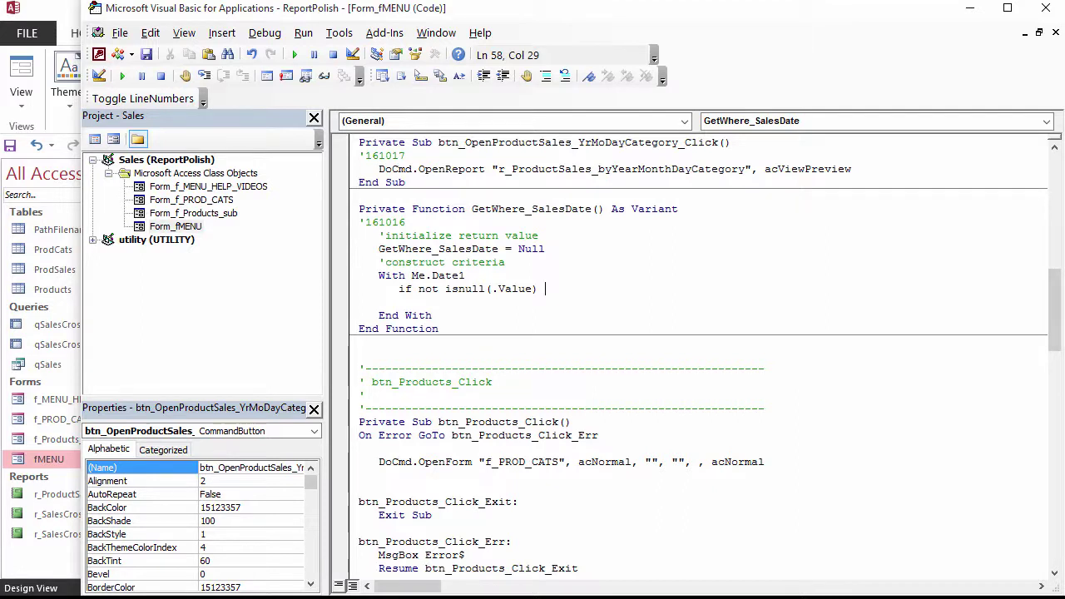
type("then")
key("Return")
key("Tab")
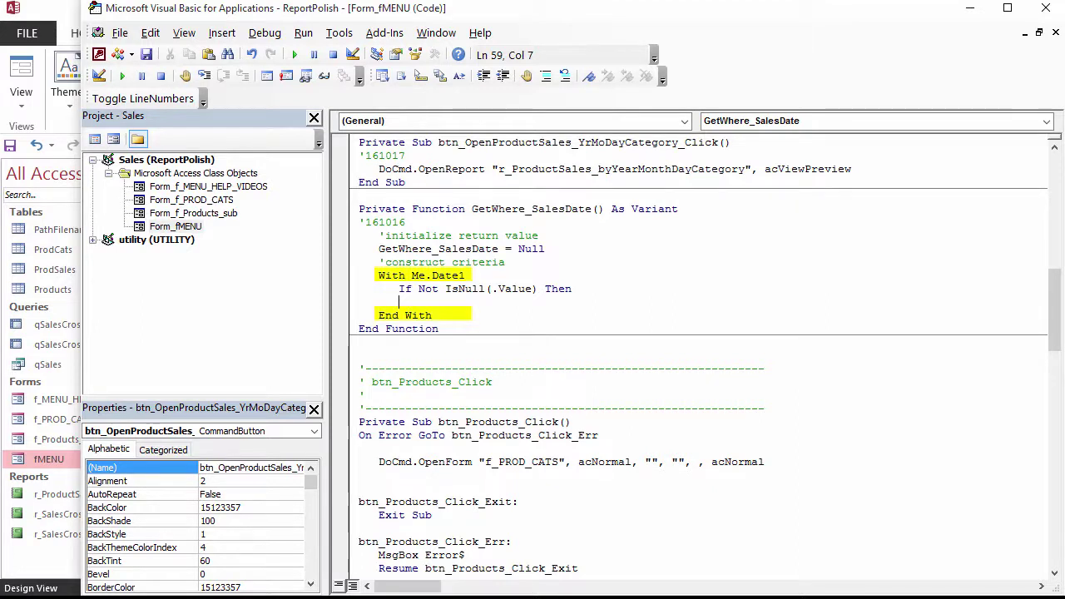
Close the If with End If and set GetWhere_SalesDate = "dtSale >=#" & .Value & "#" inside it
type("endif")
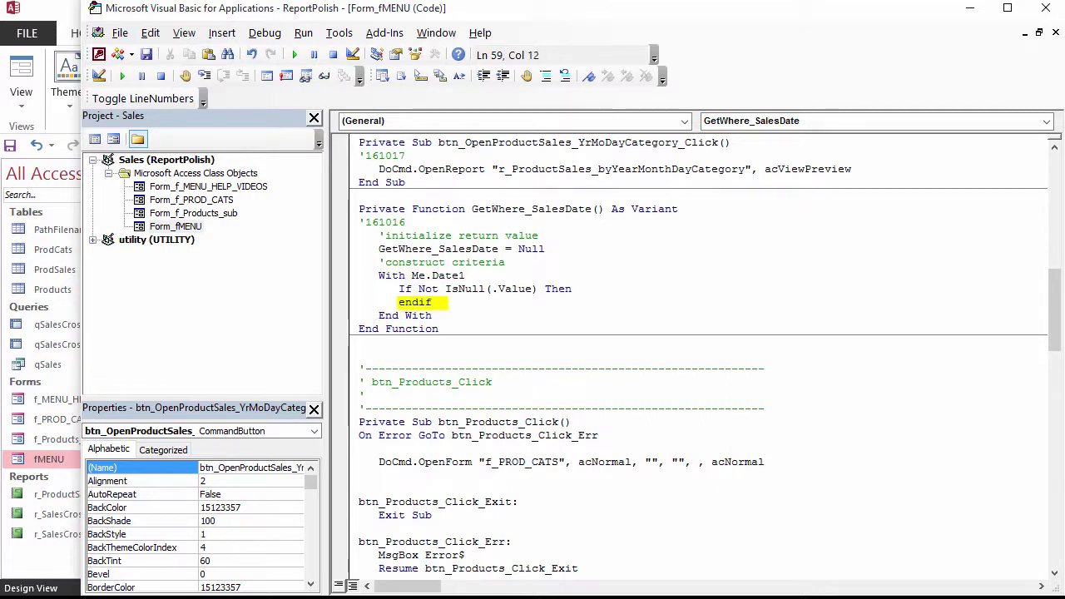
key("Home")
key("Return")
key("Up")
key("Tab")
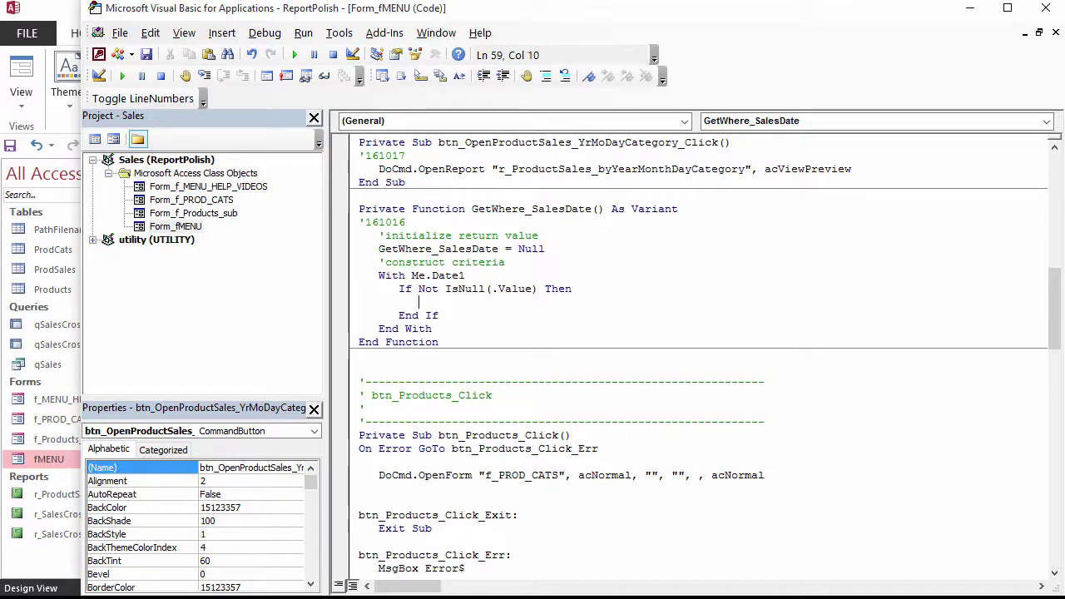
type("GetWhere_SalesDate=")
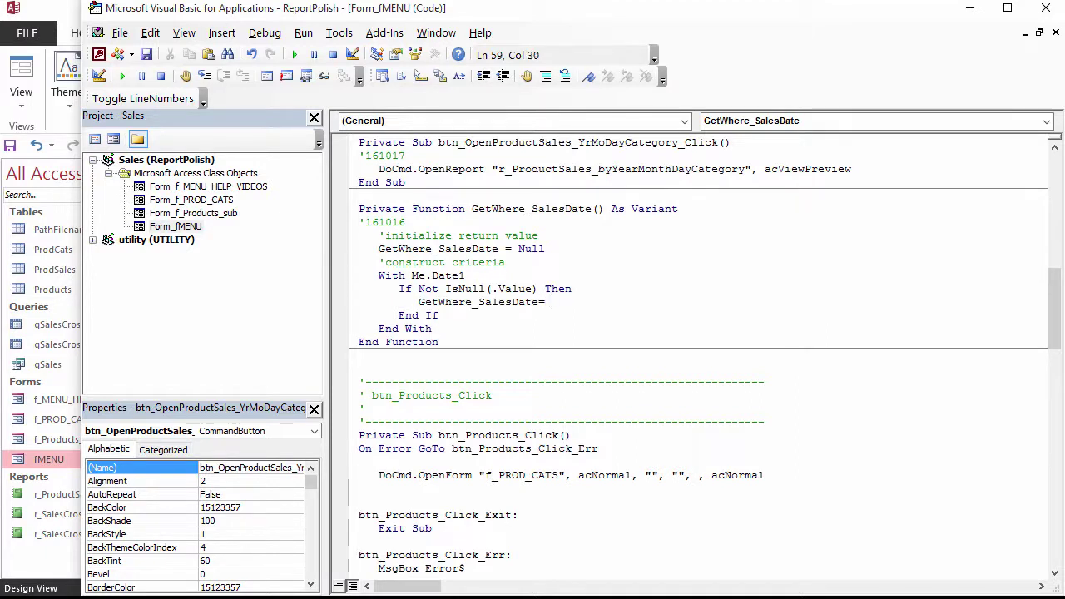
type(" \"dtS")
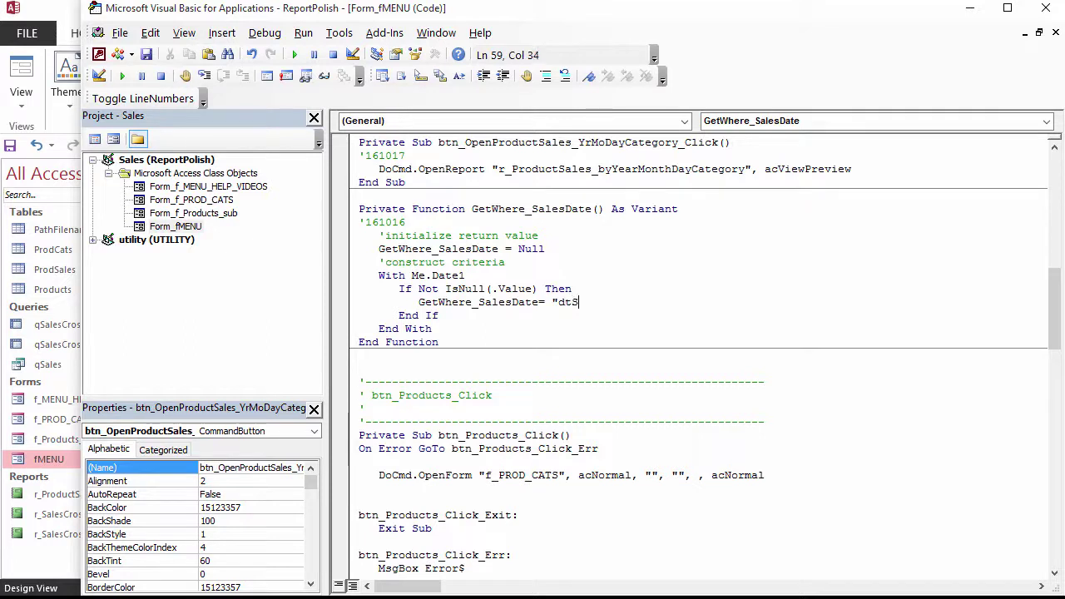
type("ale >=#\" & .value")
key("Escape")
type("& \"#\"")
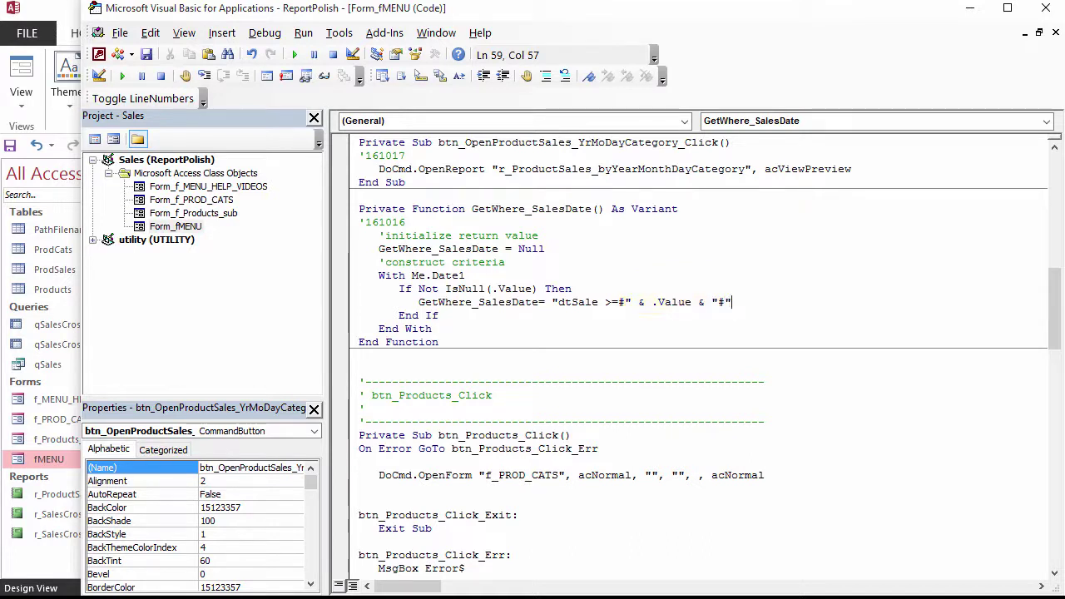
Add the comment 'if anything is filled in Date1, use it for criteria' above the assignment
key("Up")
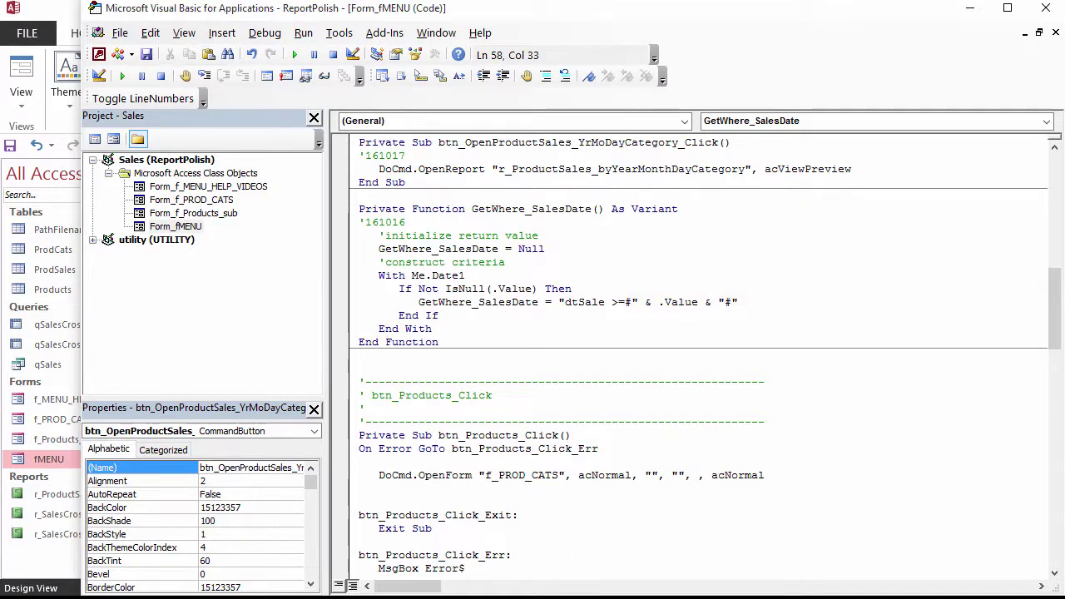
key("Return")
key("Tab")
type("'if")
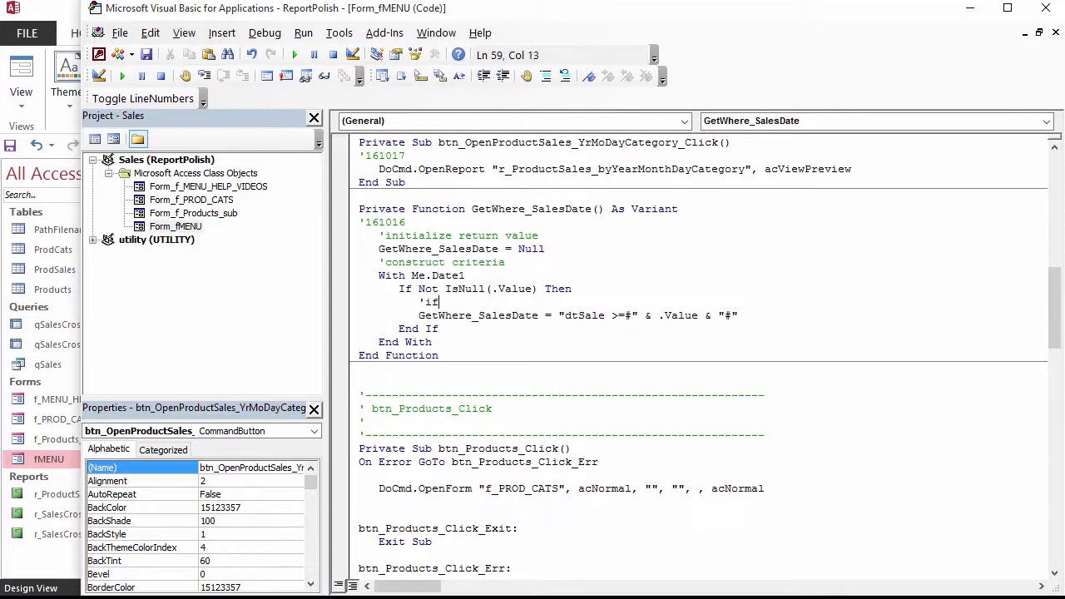
type(" anything is ")
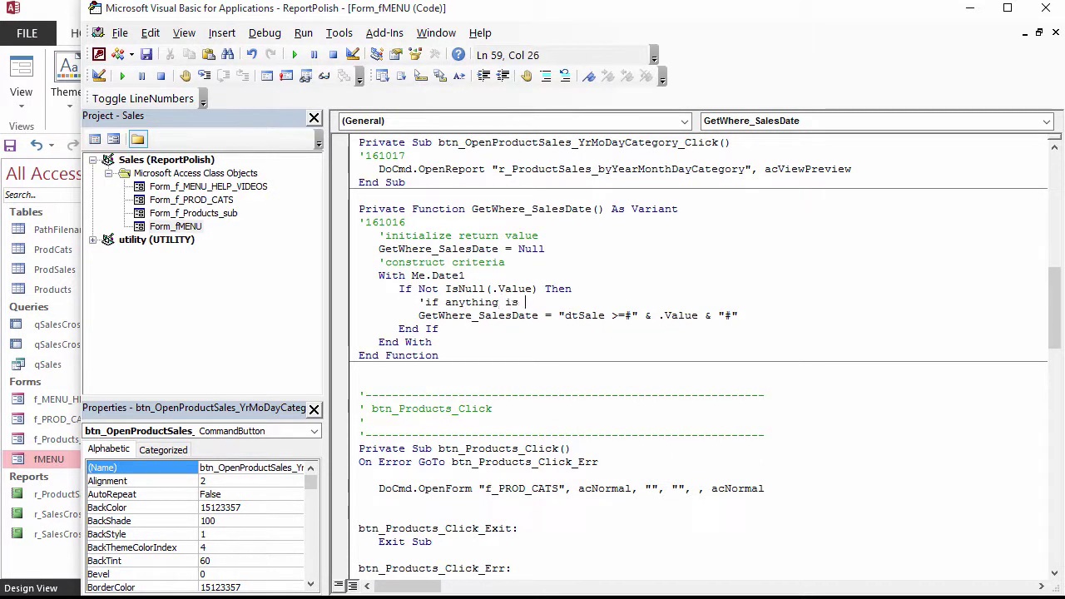
type("filled in Date")
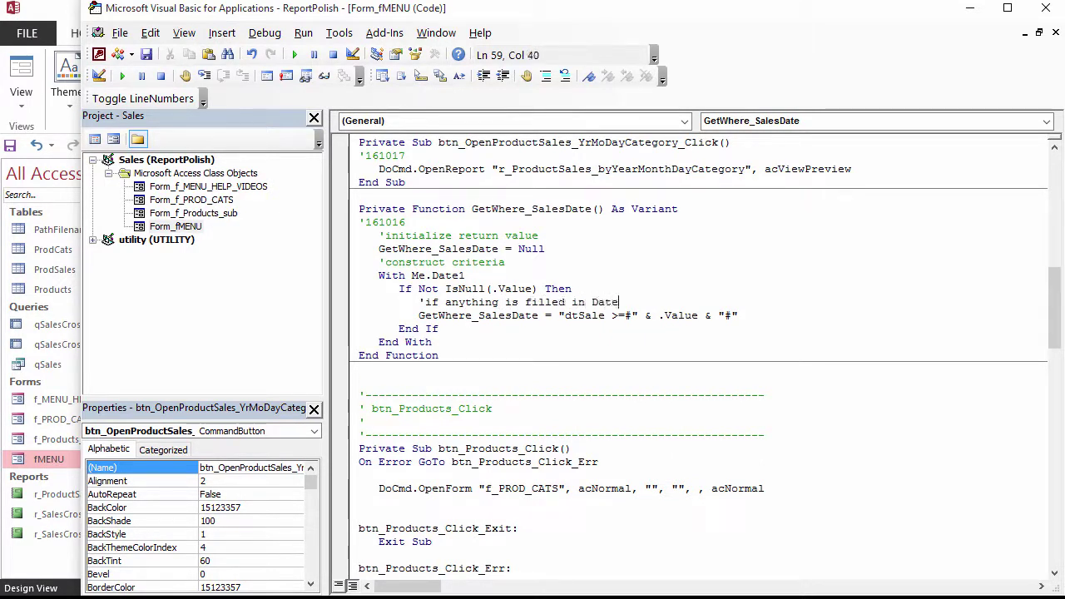
type("1, use it for c")
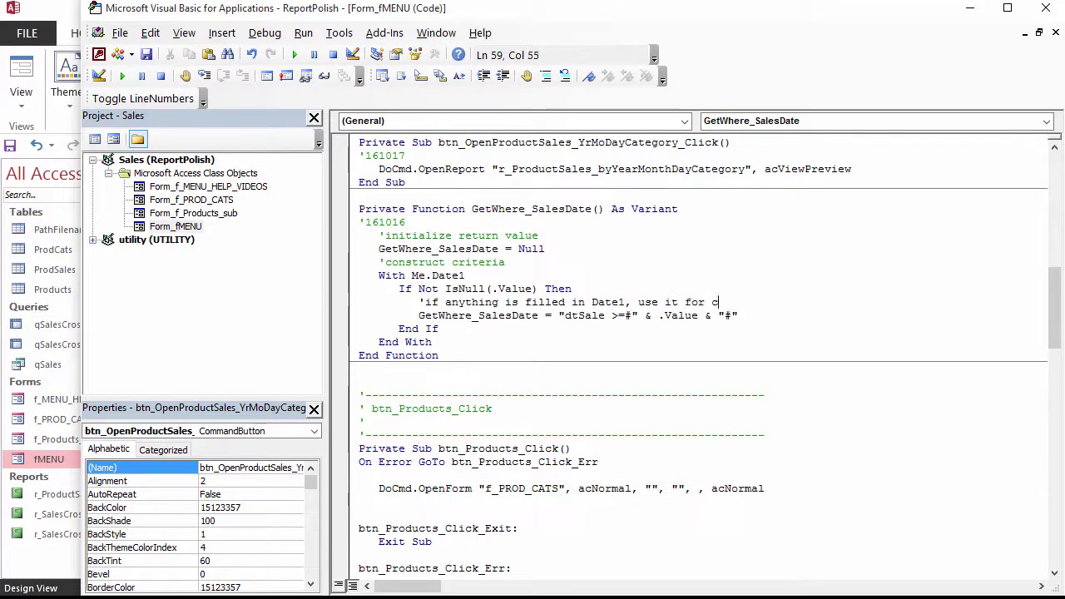
type("riteria")
Compile the Sales project from the Debug menu
left_click(442, 342)
left_click(264, 32)
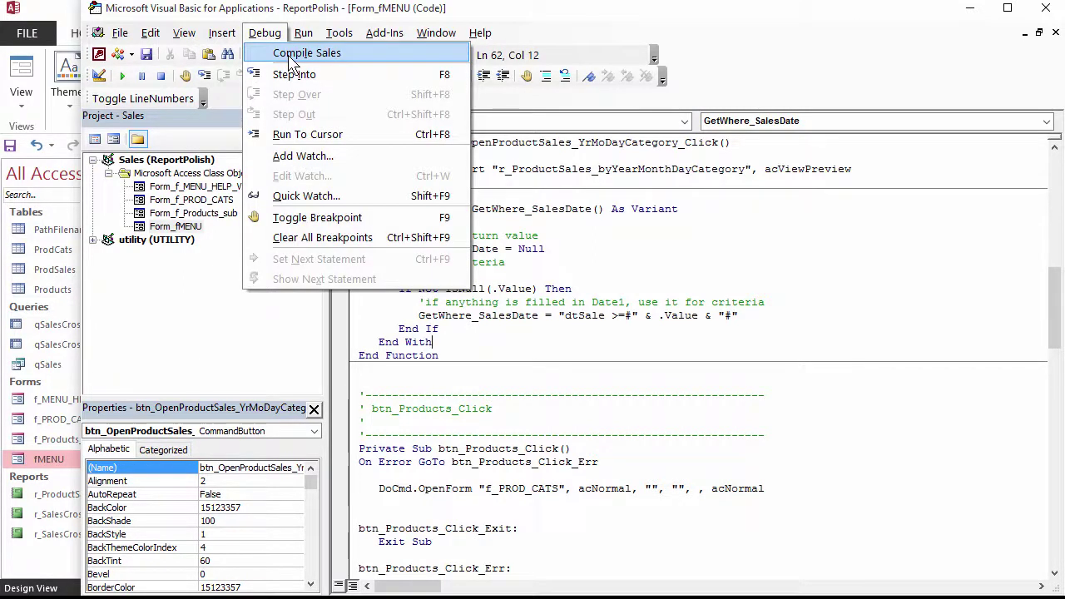
left_click(291, 55)
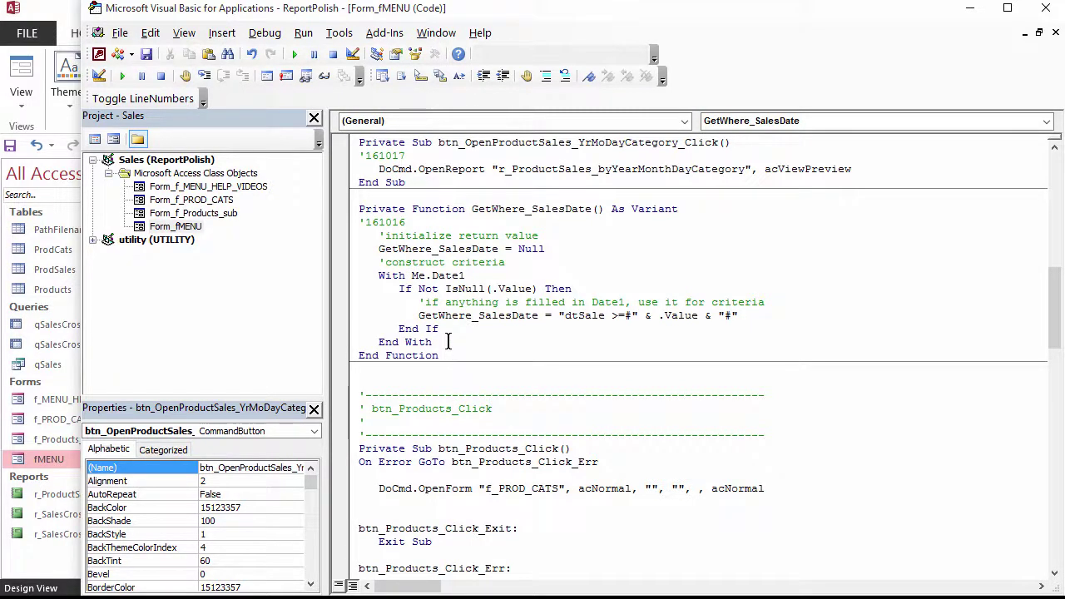
Duplicate the Date1 With block below itself as a Me.Date2 block and reword its comment
left_click_drag(440, 341, 331, 273)
key("ctrl+c")
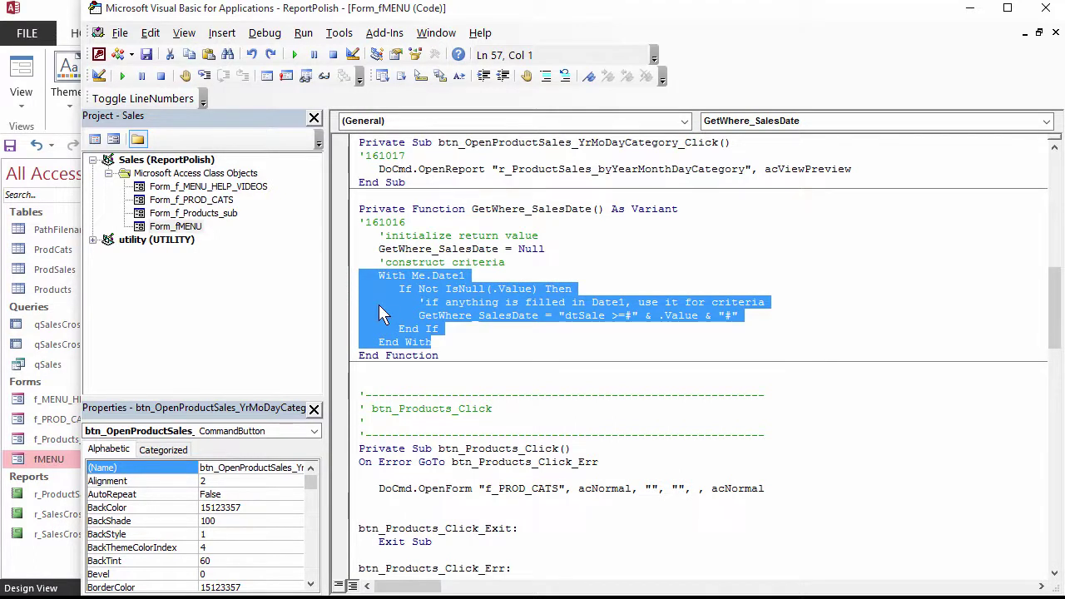
left_click(451, 341)
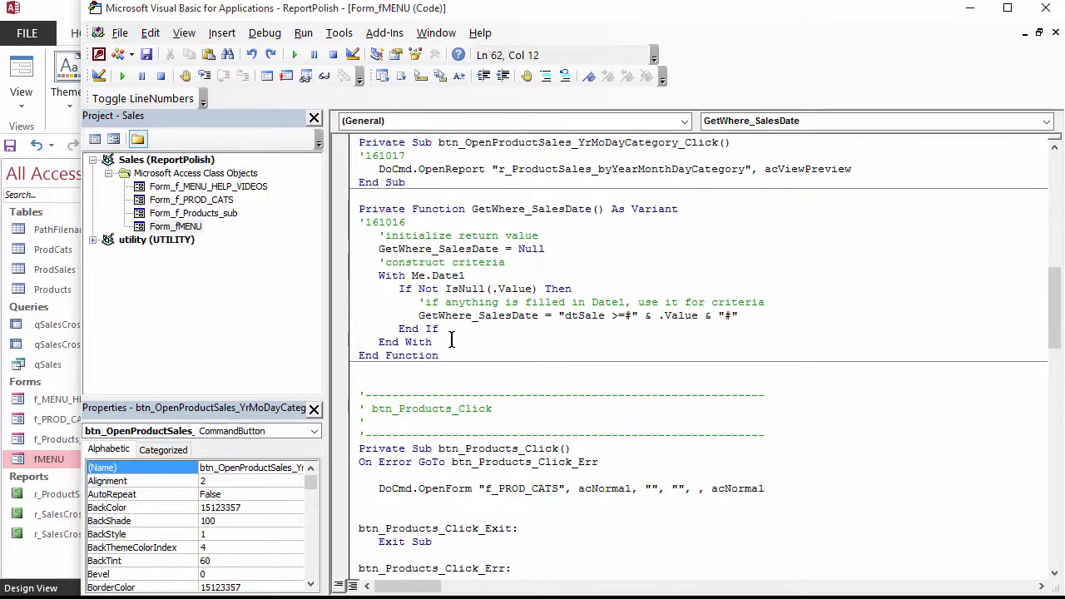
key("Return")
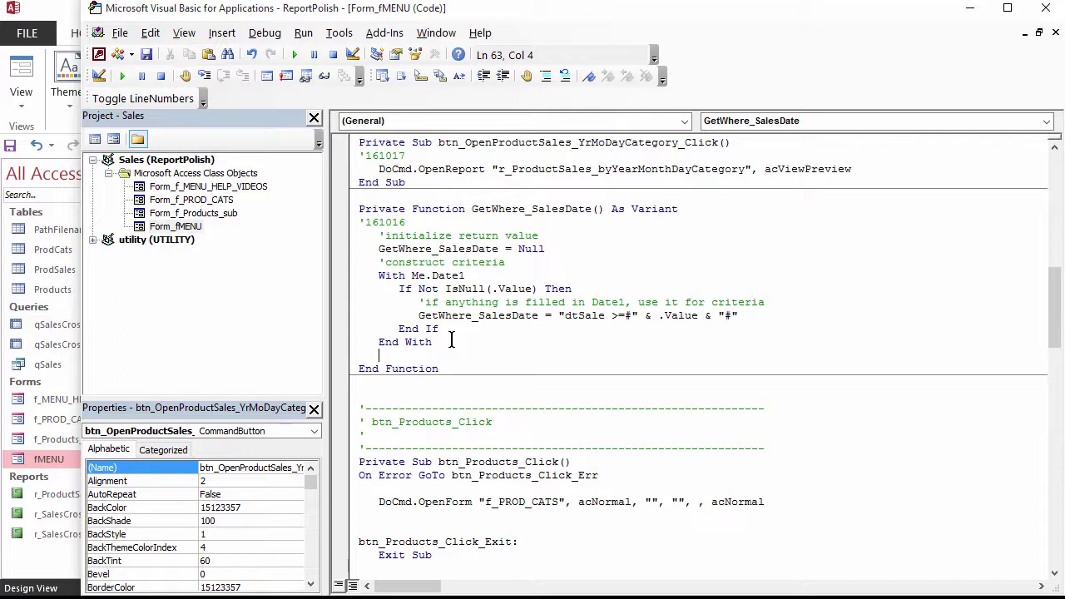
key("ctrl+v")
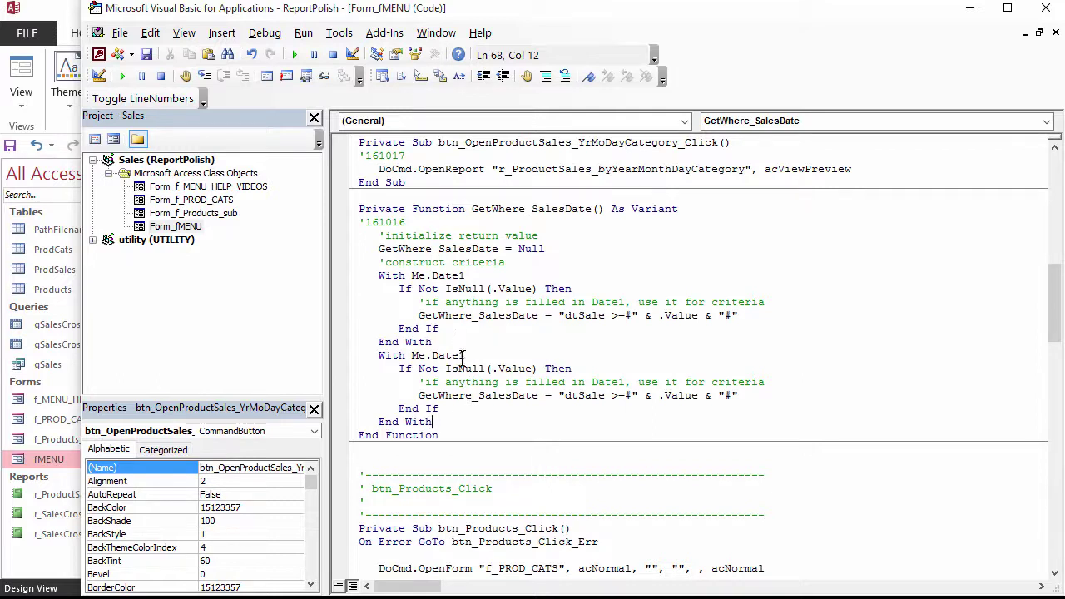
left_click_drag(456, 355, 465, 355)
type("2")
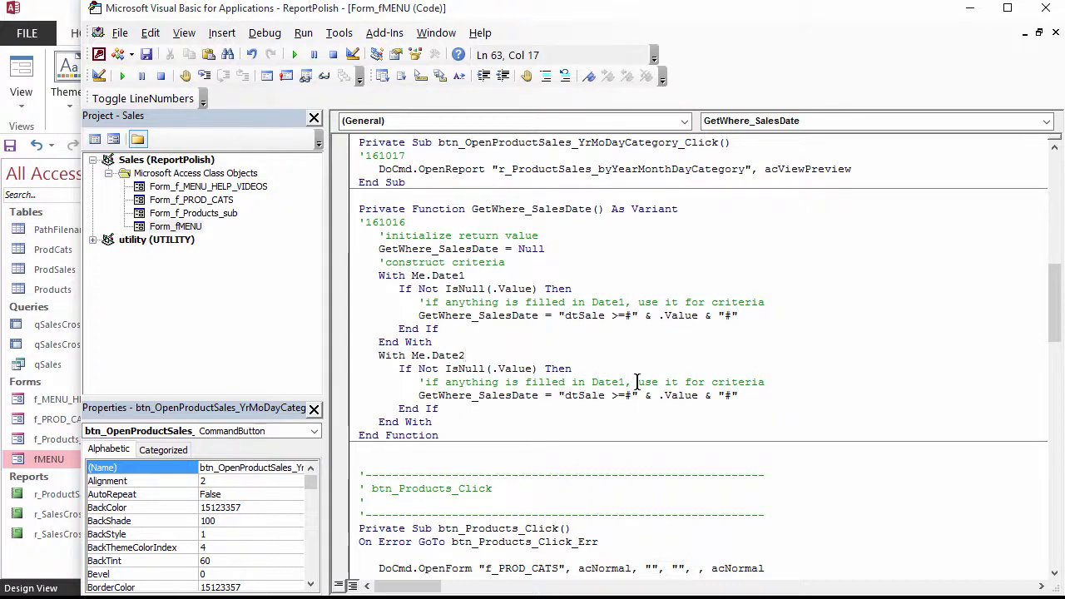
double_click(671, 381)
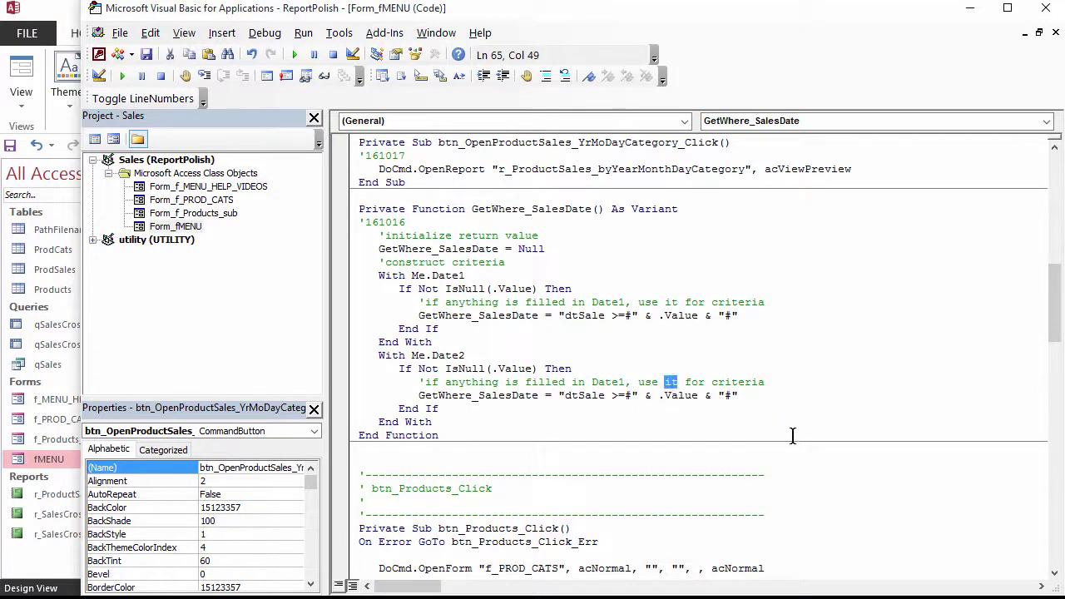
type("add it")
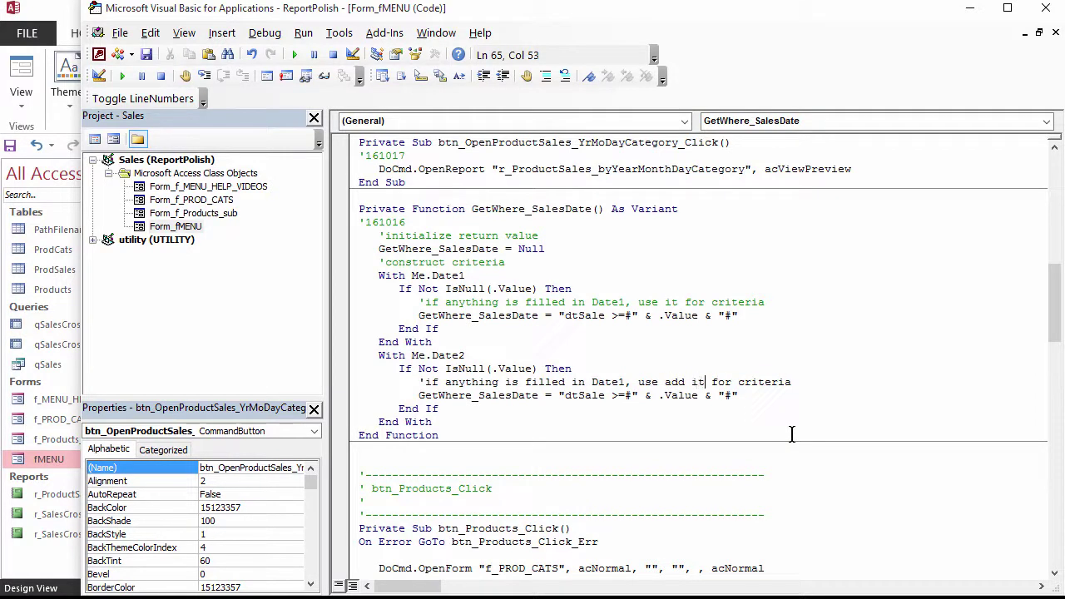
key("Delete")
key("Delete")
key("Delete")
key("Delete")
type("to")
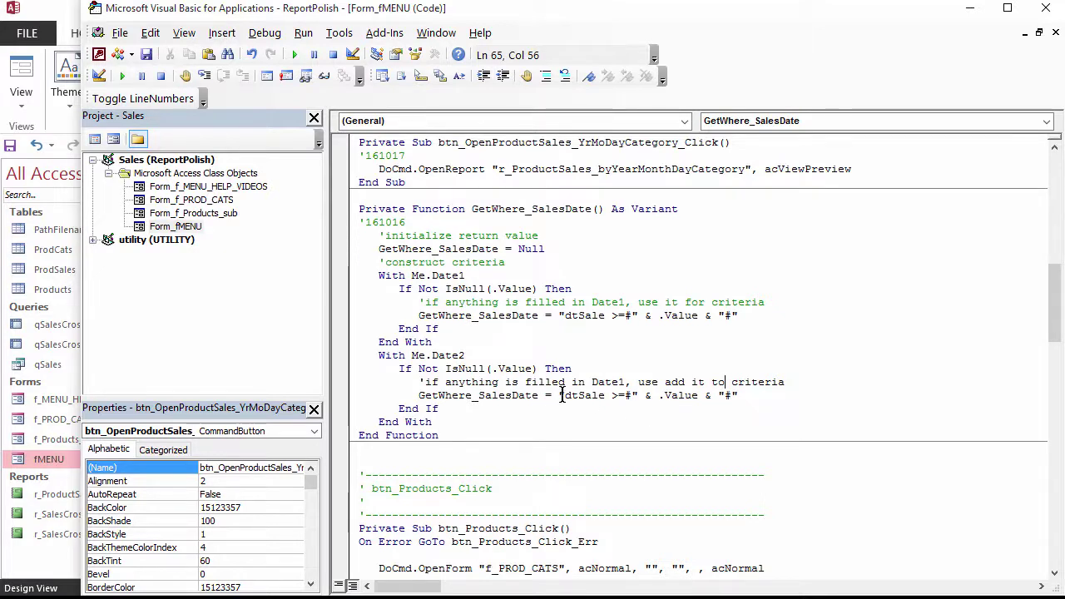
Prefix the Date2 assignment with (GetWhere_SalesDate + " AND ") _ and an & continuation line
double_click(522, 395)
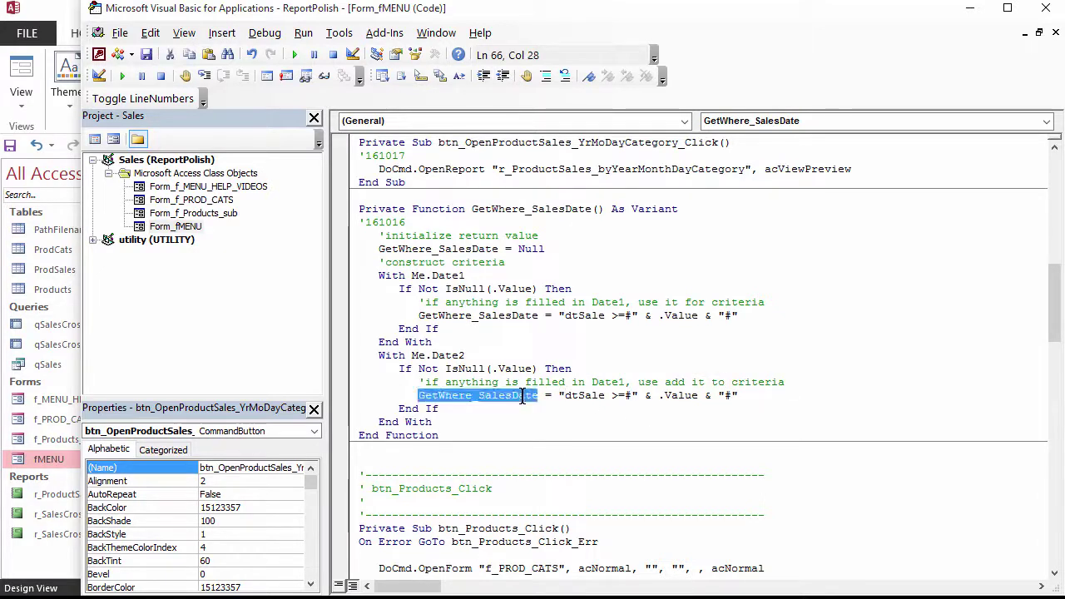
left_click(557, 395)
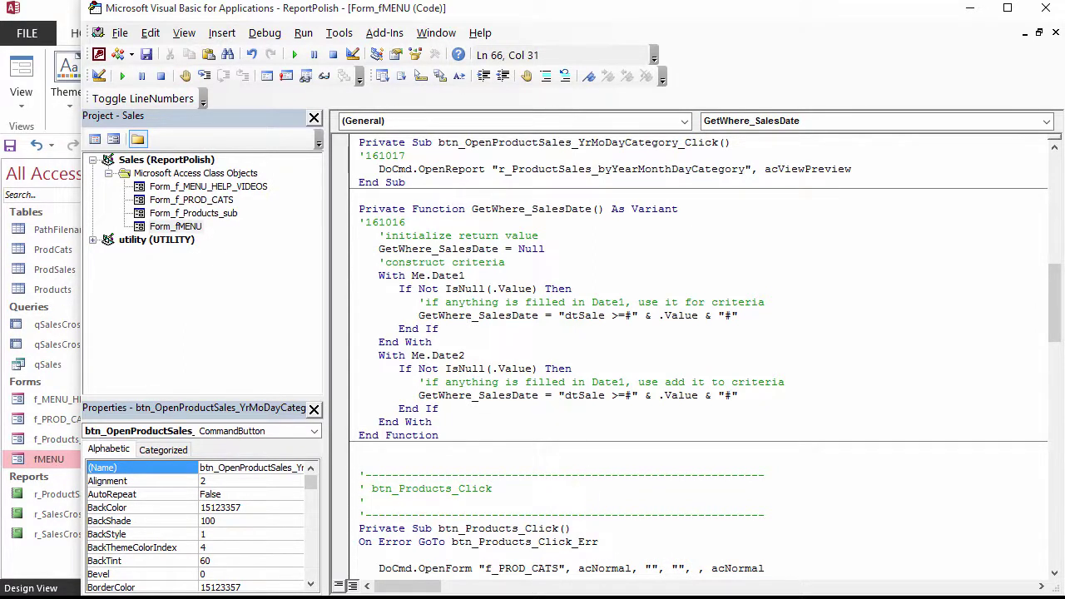
type("(GetWhere_SalesDate + ")
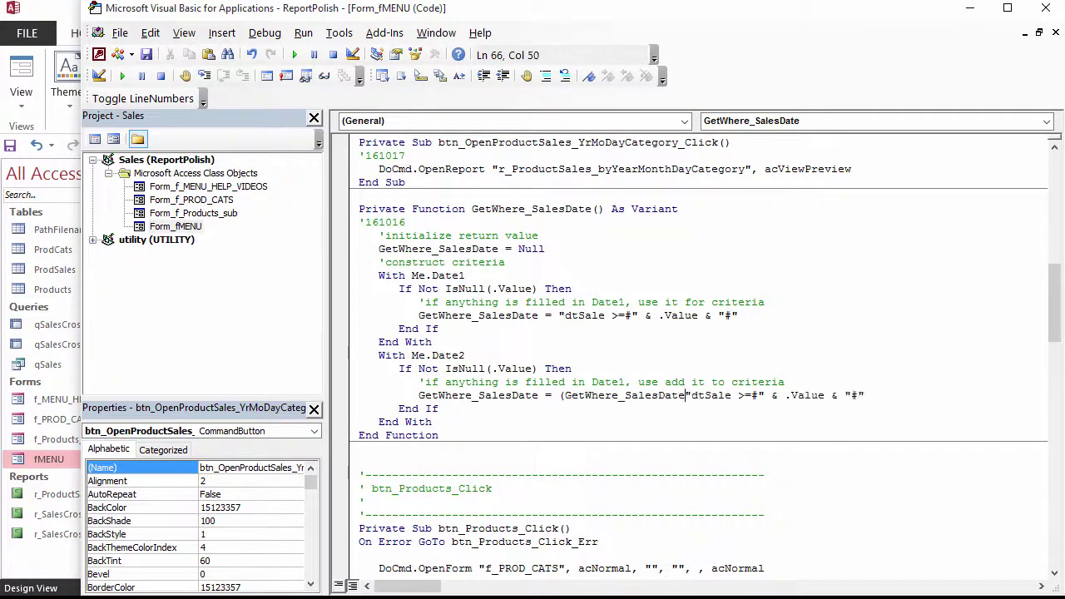
type("\" AND")
type(" \") ")
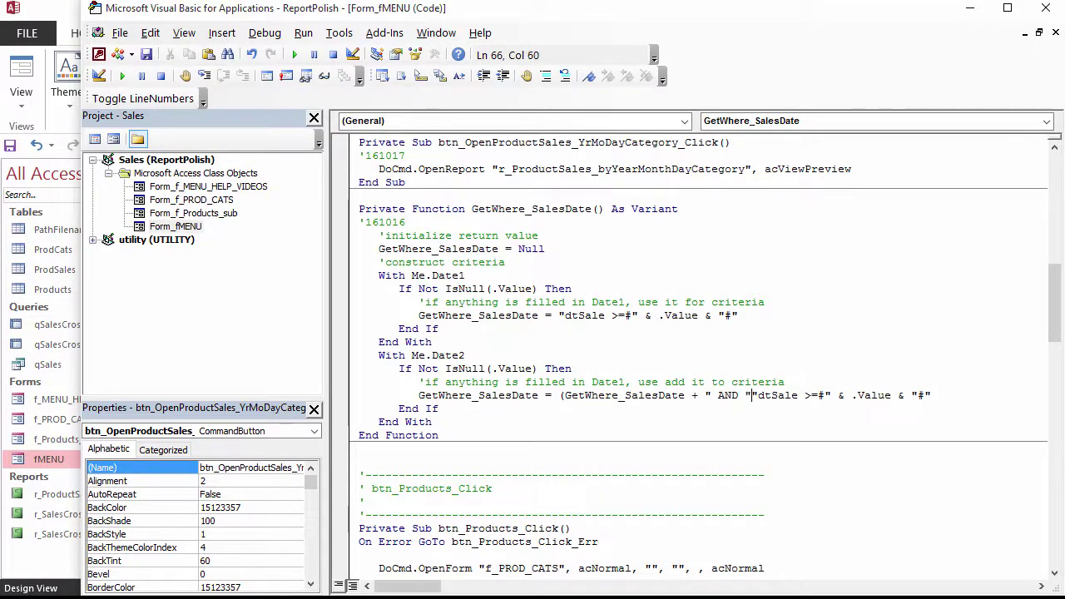
type("_")
key("Return")
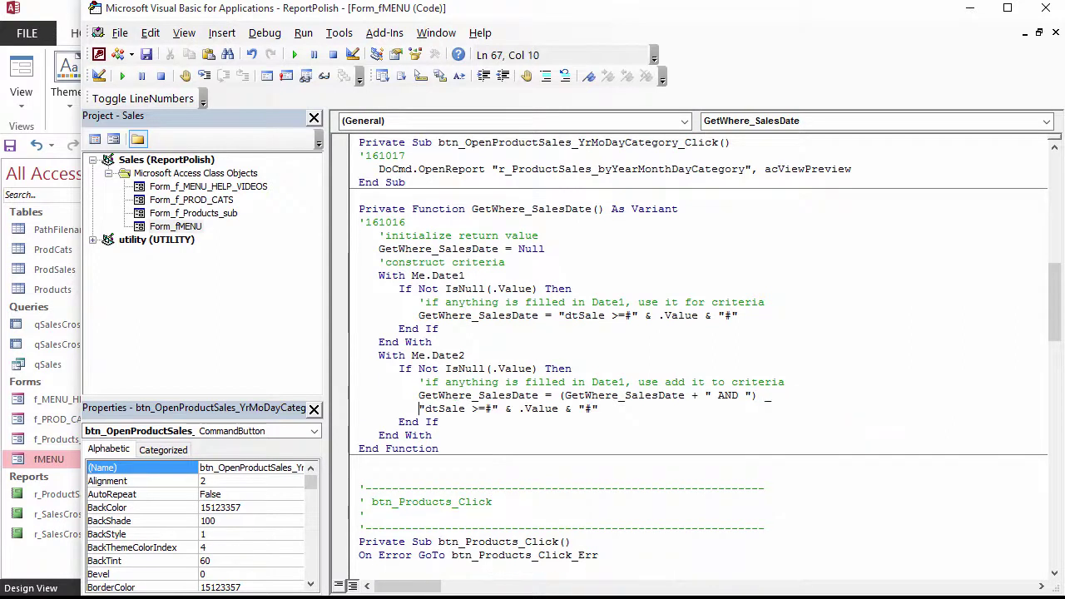
type("&")
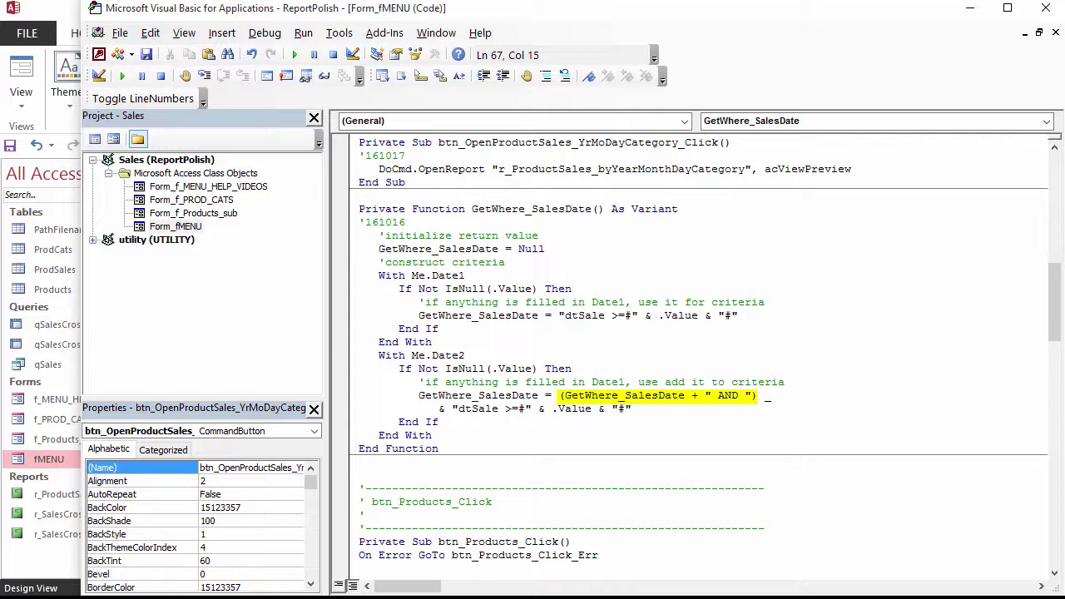
Change the Date2 criterion's comparison to dtSale <=
key("Right")
key("Right")
key("Right")
key("Right")
key("Right")
key("Right")
key("Right")
key("Right")
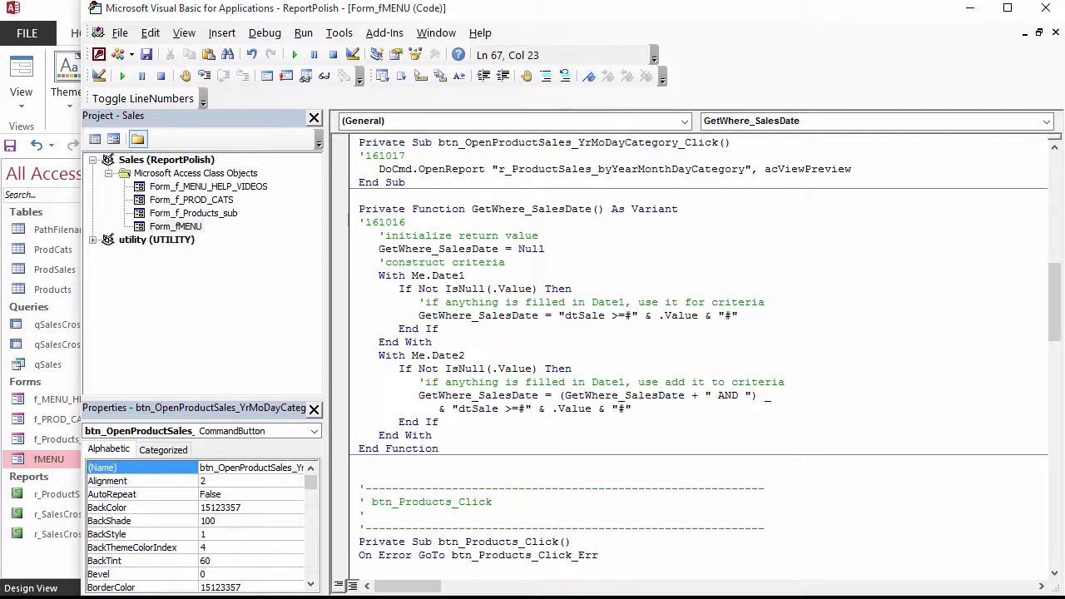
type("<")
key("Delete")
Paste the comments explaining + versus & Null concatenation below the Date2 comment, then compile Sales
left_click(807, 382)
key("Return")
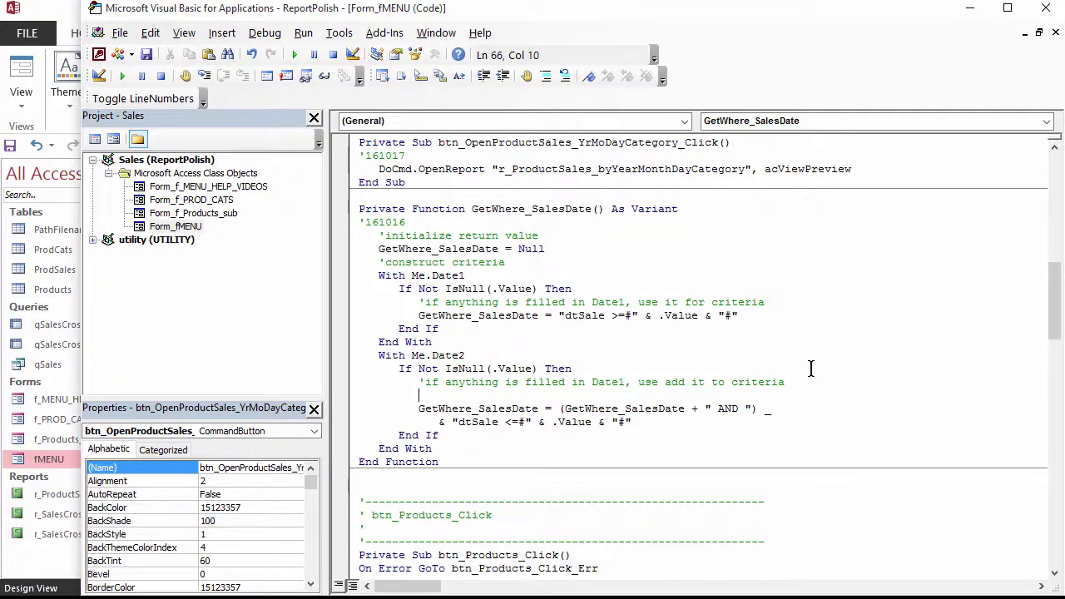
key("Home")
type("' + concatenate what is in the parentheses          '     if ANYTHING in the parentheses is Null          '     then that result is Null          '   This allows Access to include AND          '     only if something else is already specified          ' & concatenates Null just fine")
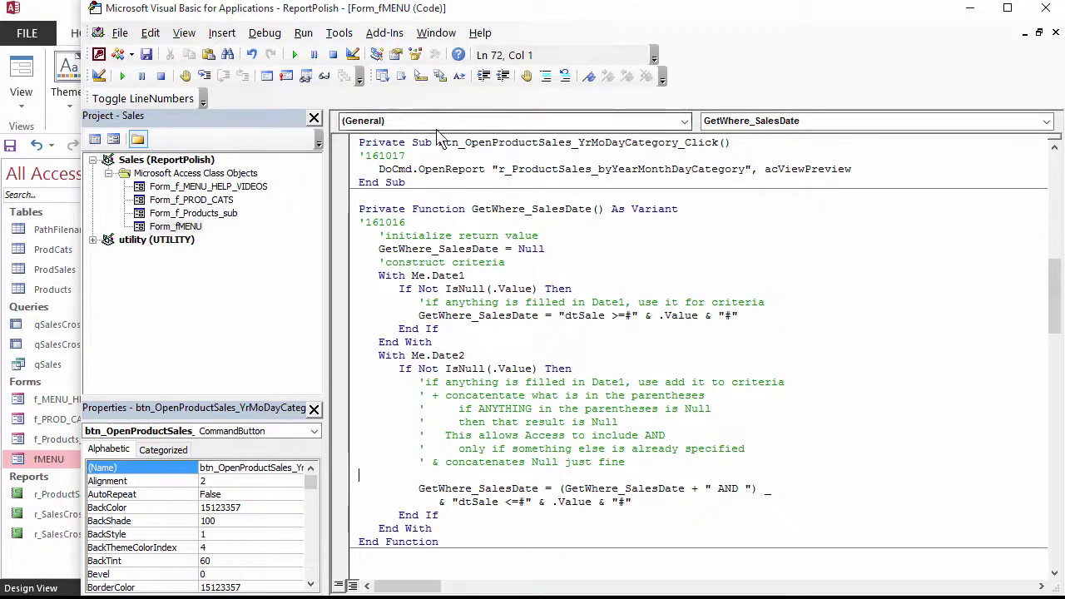
left_click(265, 32)
left_click(297, 50)
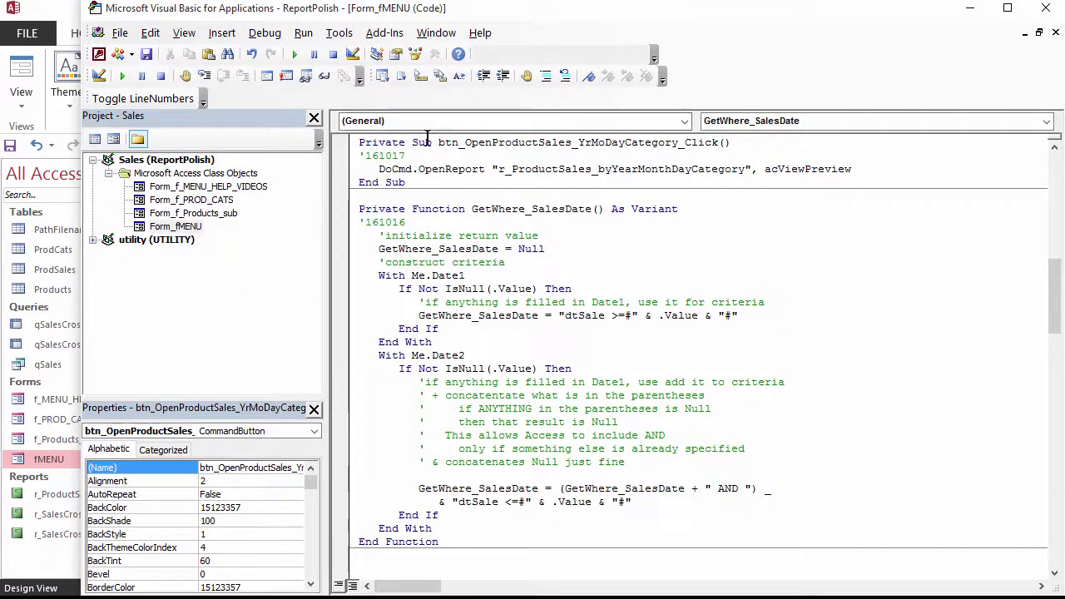
Break OpenReport after the report name with ' _' and add , , GetWhere_SalesDate() as the where condition
left_click(750, 171)
type("_")
key("Return")
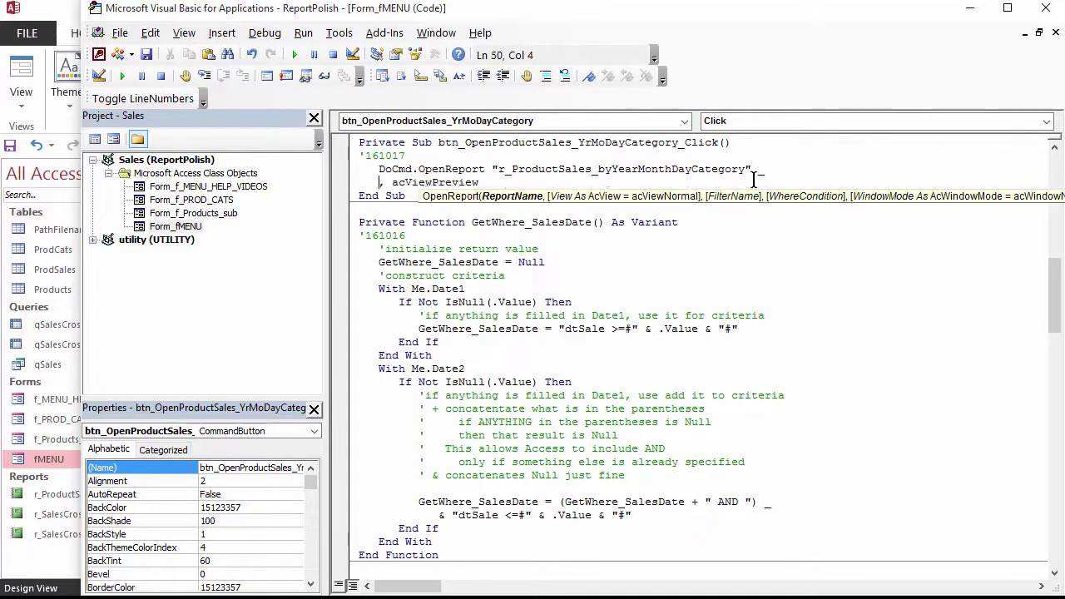
double_click(509, 222)
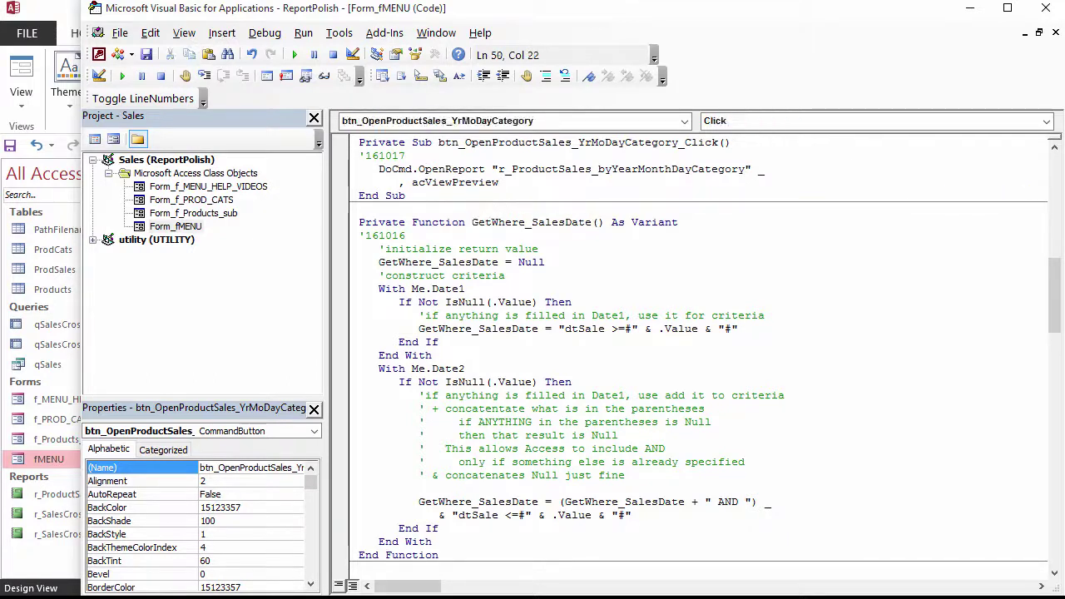
type(",")
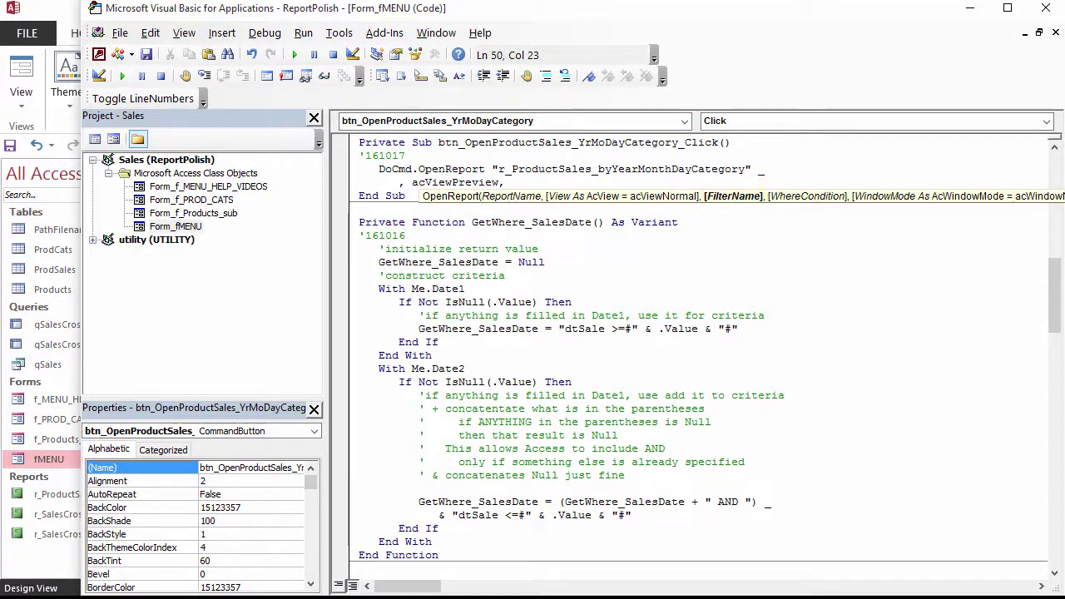
type(",")
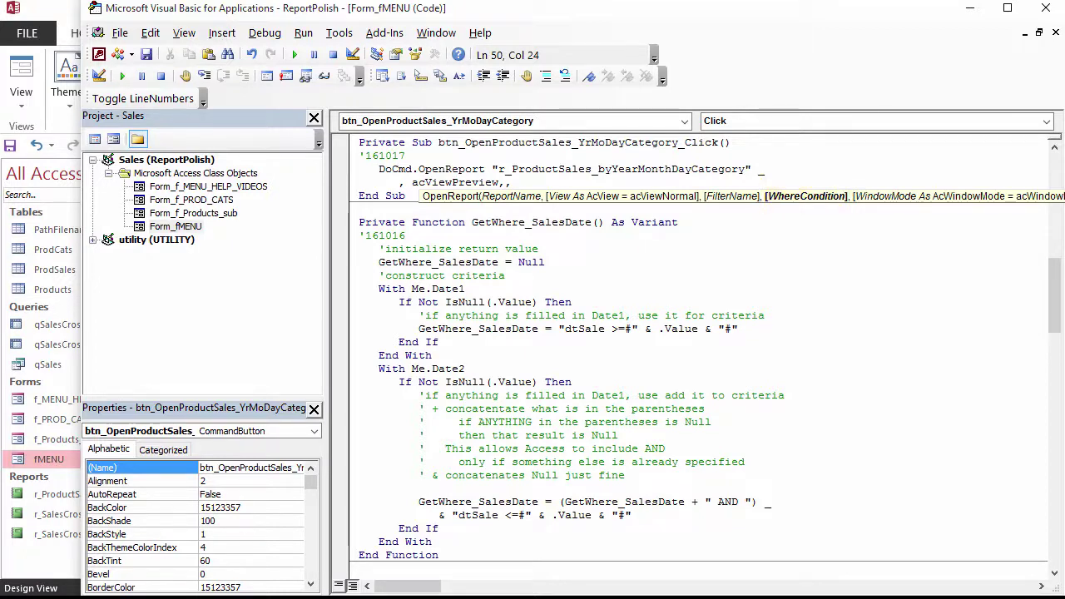
type("GetWhere_SalesDate()")
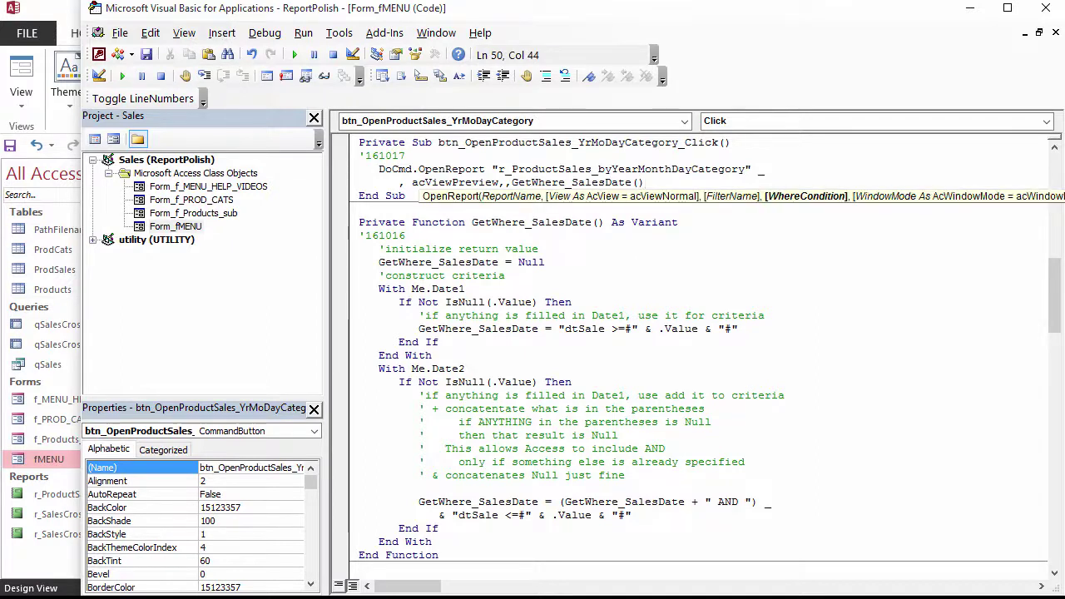
Compile the Sales project from the Debug menu
left_click(784, 246)
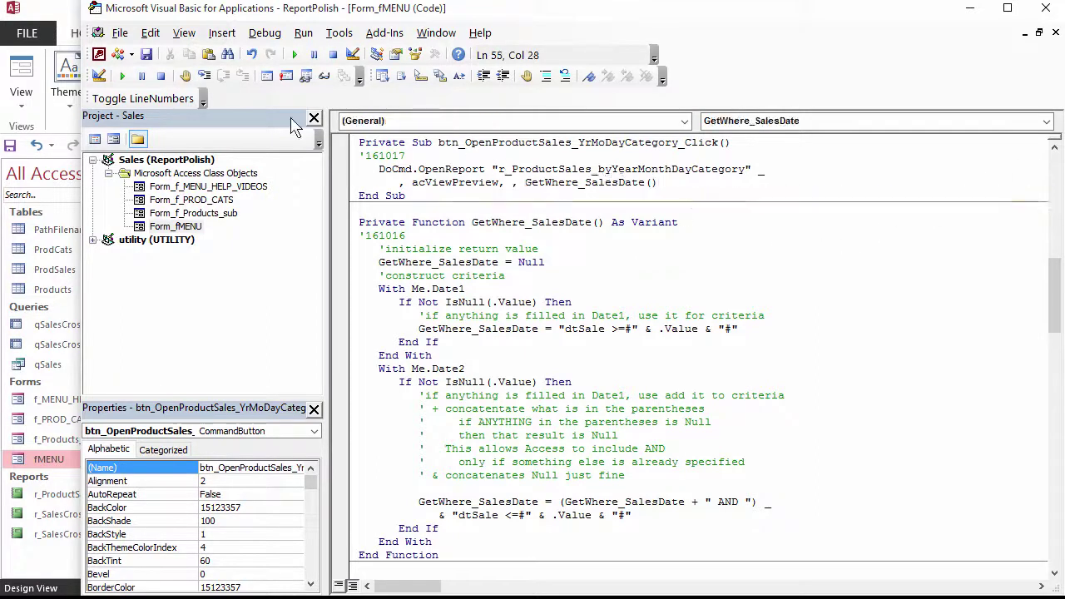
left_click(265, 37)
left_click(279, 51)
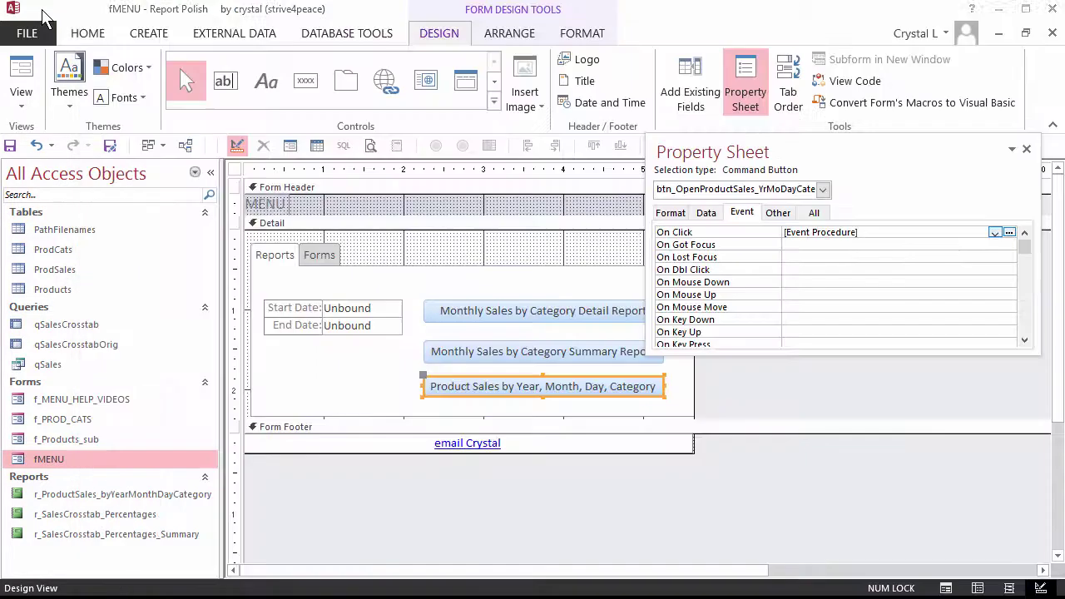
Switch fMENU to Form View and set Start Date to 9/1/2016 from the calendar
left_click(46, 17)
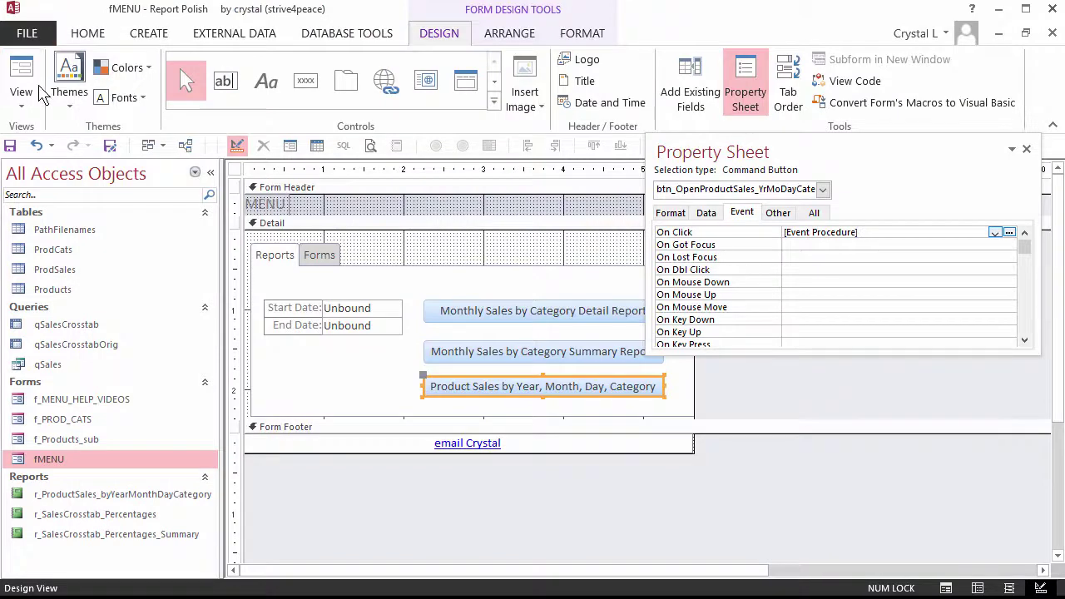
left_click(25, 103)
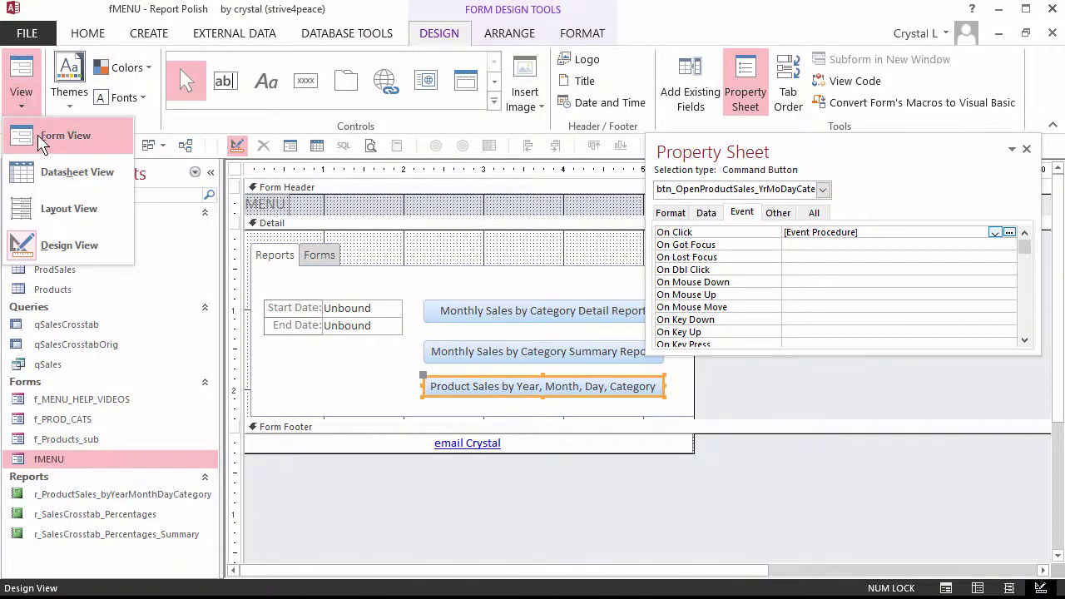
left_click(38, 135)
left_click(339, 261)
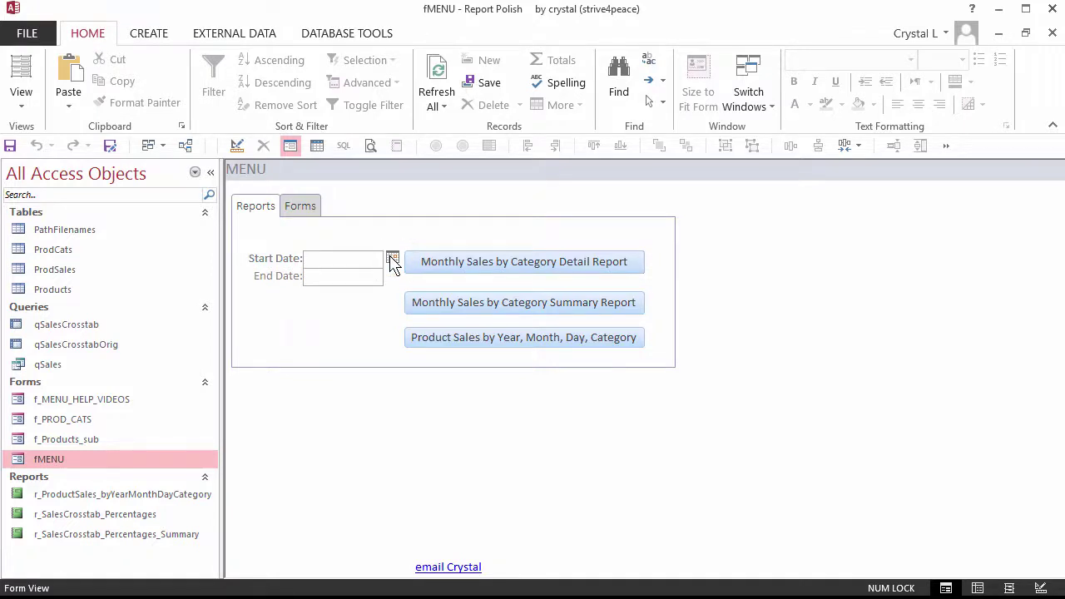
left_click(393, 261)
left_click(256, 275)
left_click(346, 307)
Preview the Product Sales by Year, Month, Day, Category report and check its last page total, $1,451,536.93
left_click(458, 339)
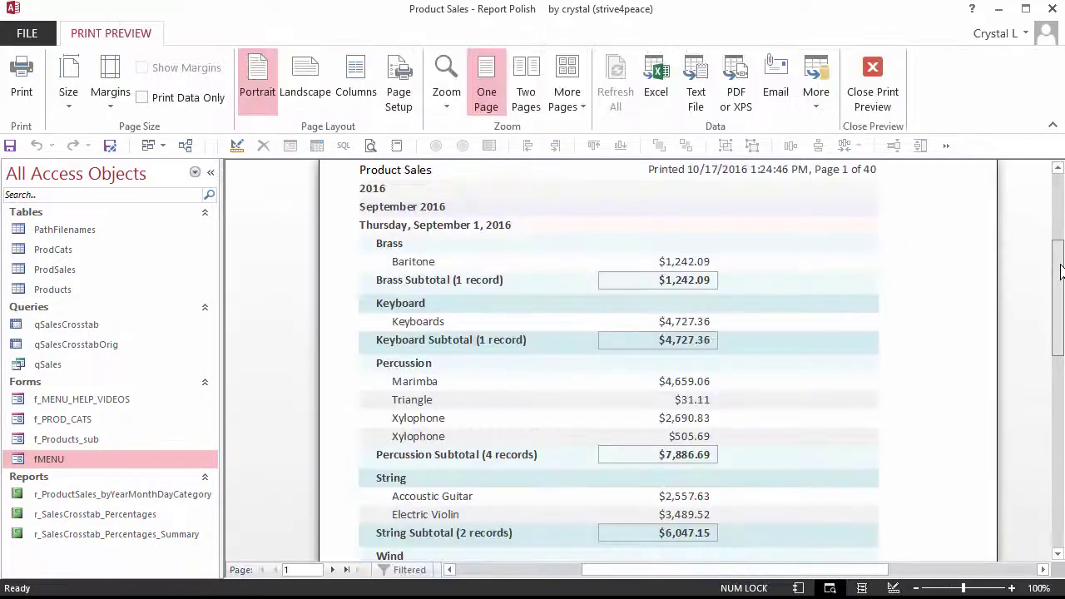
scroll(1059, 265, "up", 1)
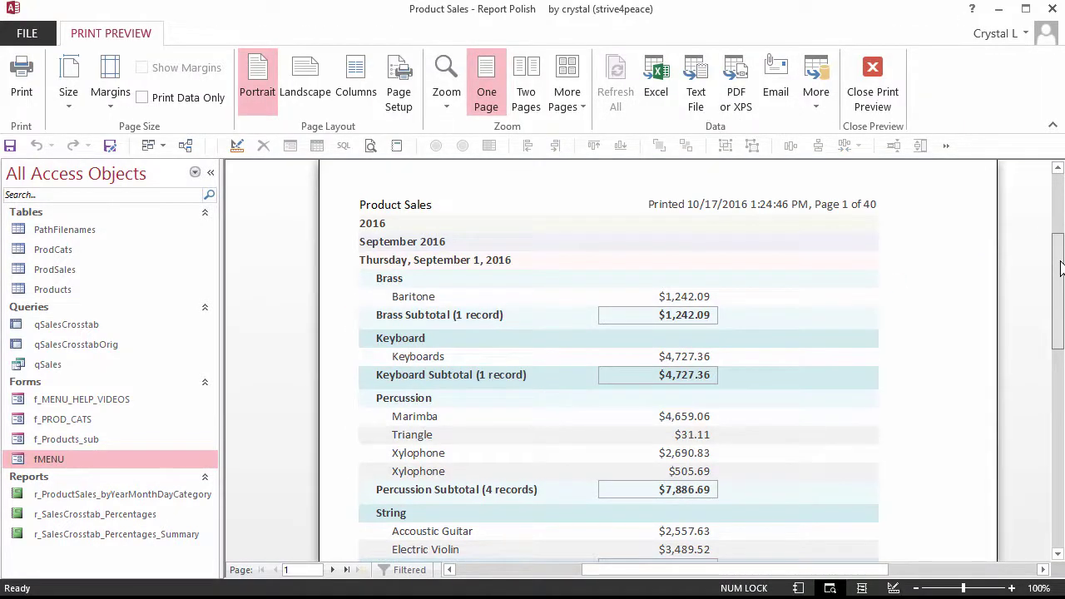
left_click_drag(1059, 264, 1062, 409)
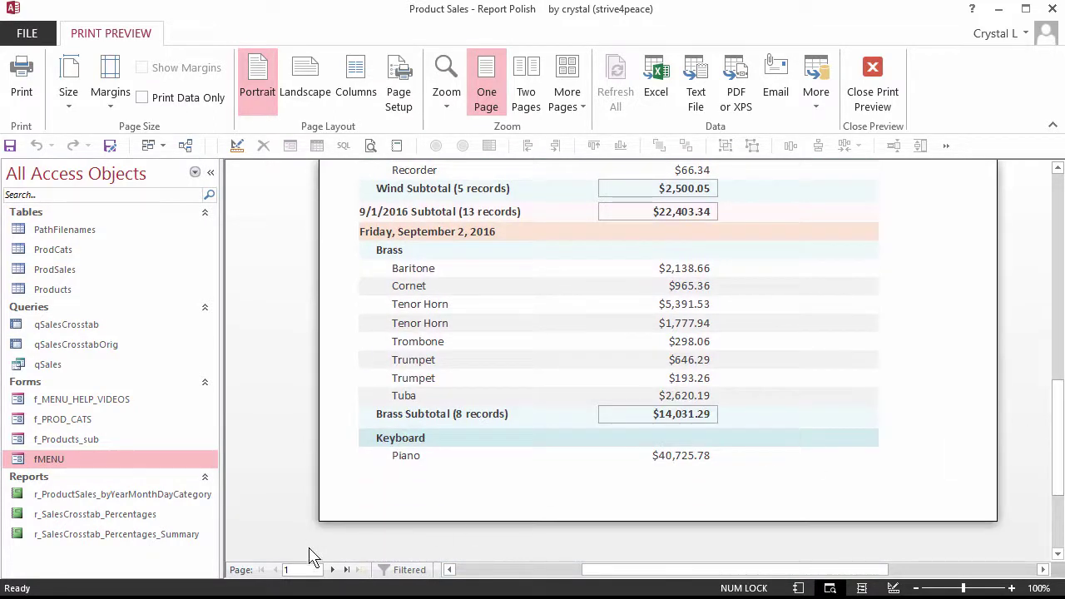
left_click(346, 569)
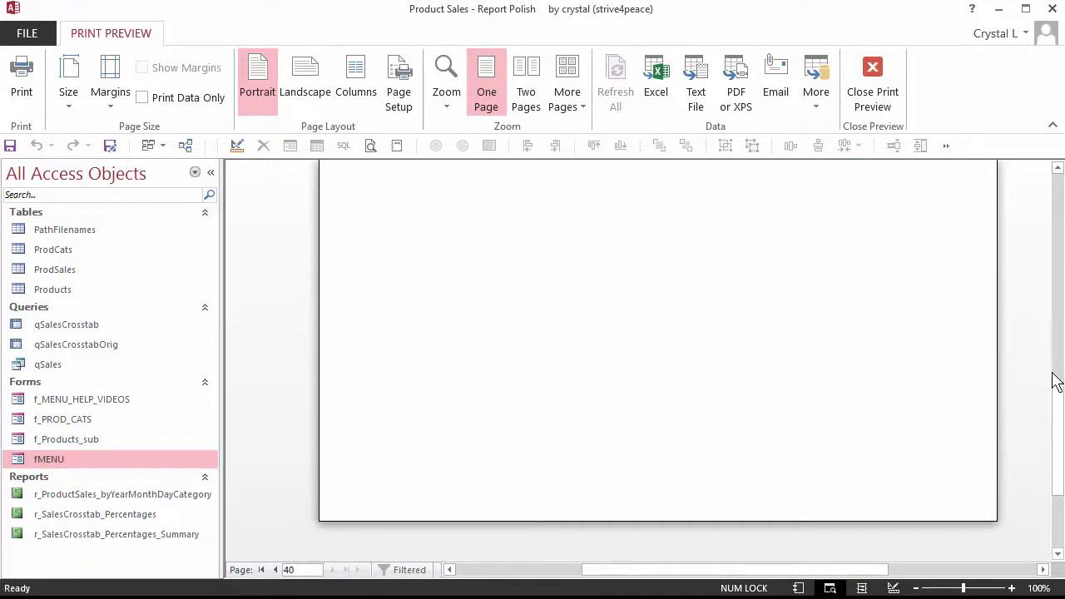
left_click_drag(1057, 397, 1056, 243)
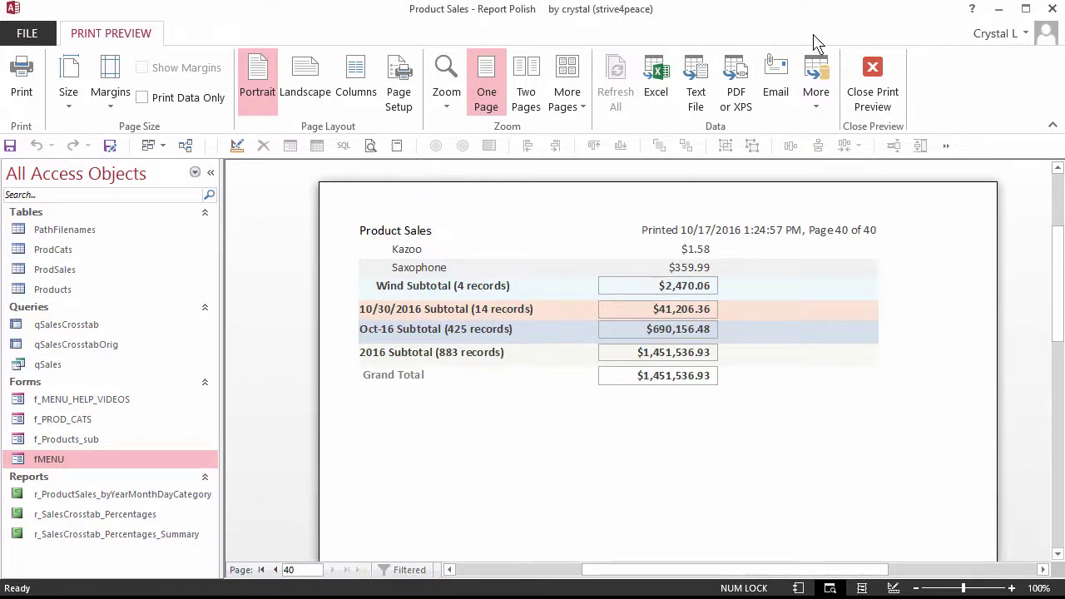
Close the report preview and clear the Start Date box
left_click(873, 75)
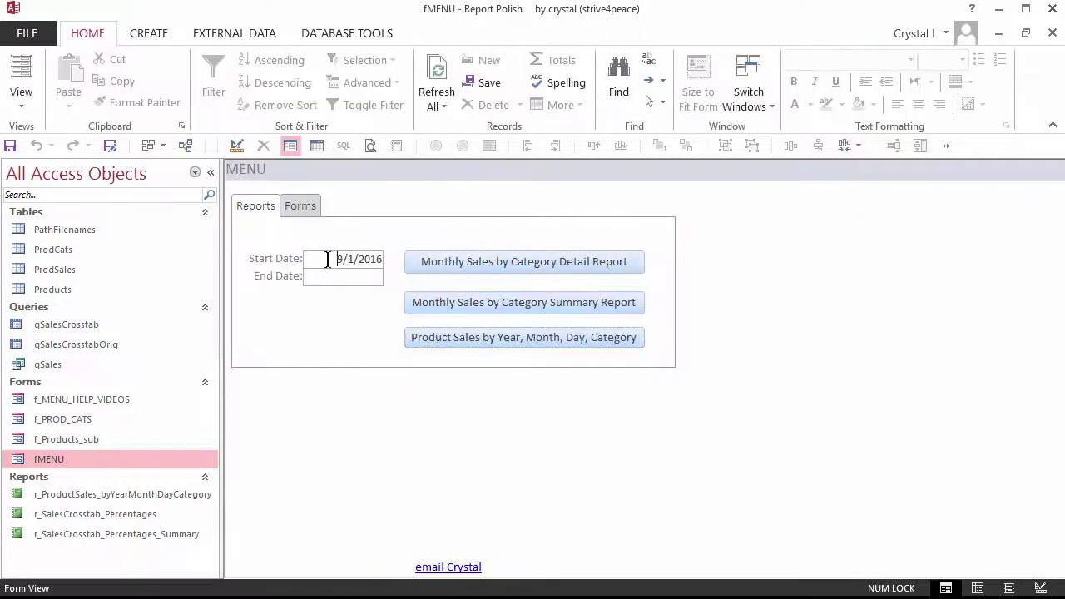
left_click(328, 259)
key("Delete")
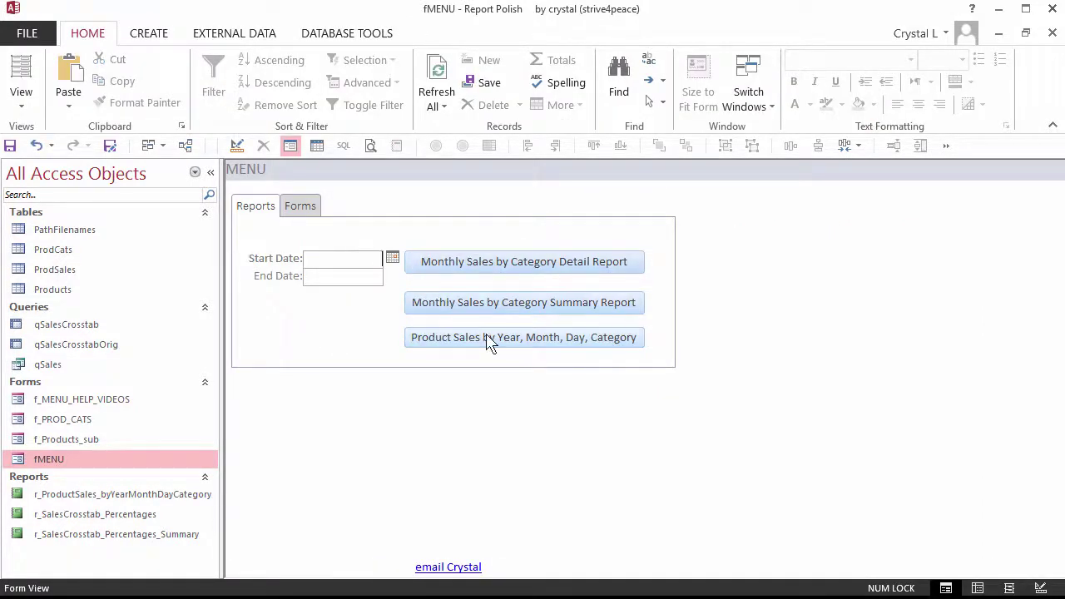
Reopen Product Sales unfiltered at full zoom and check the 727-page report's $28,429,974.16 grand total
left_click(553, 337)
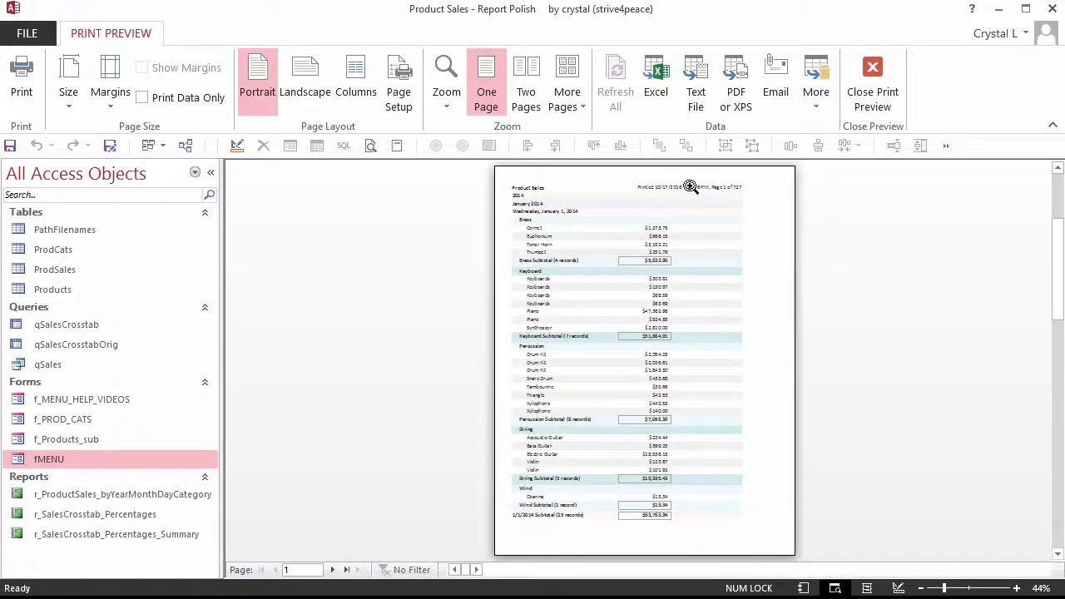
left_click(717, 188)
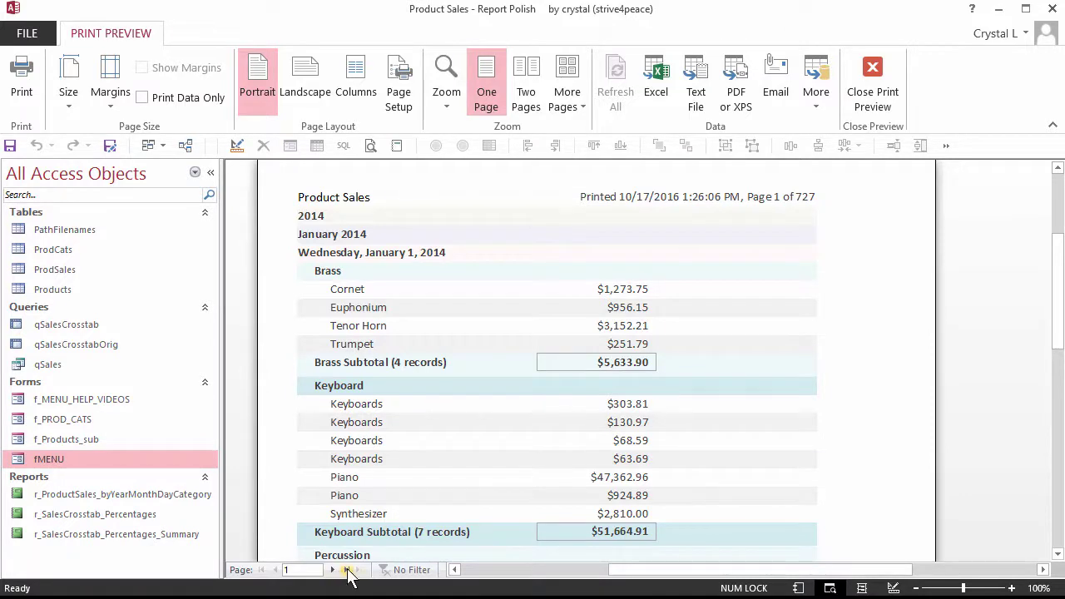
left_click(348, 570)
scroll(1058, 397, "down", 5)
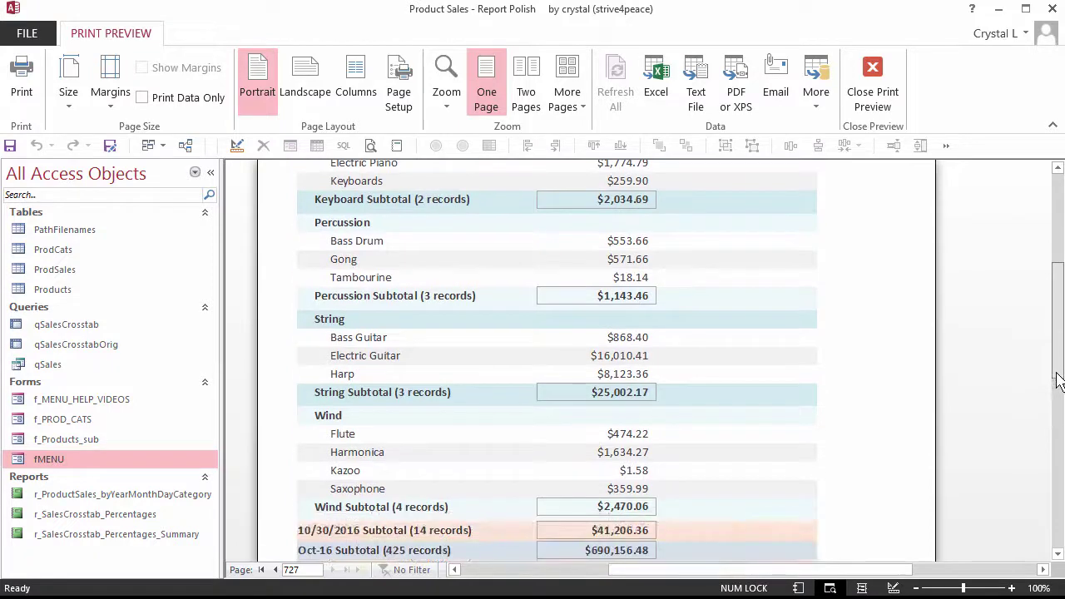
scroll(1058, 399, "down", 2)
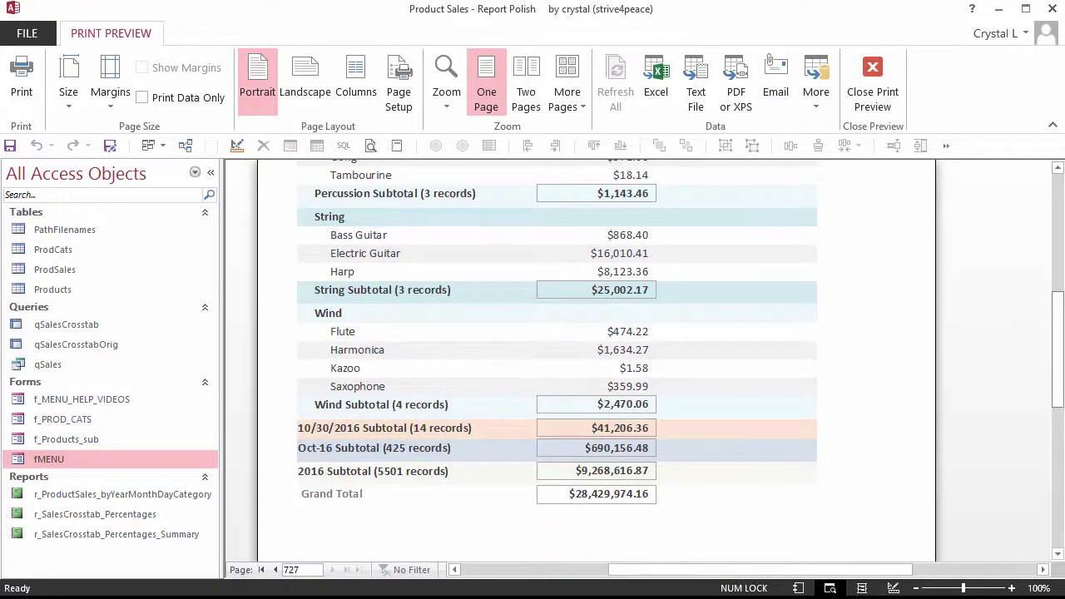